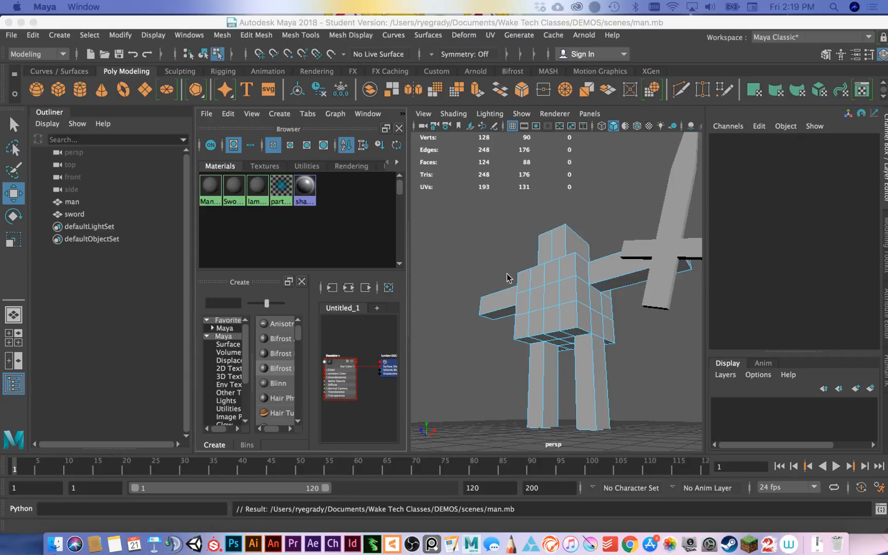
# Return the man and sword meshes to object mode, clear the selection and widen the material browser area.
pyautogui.click(548, 253)
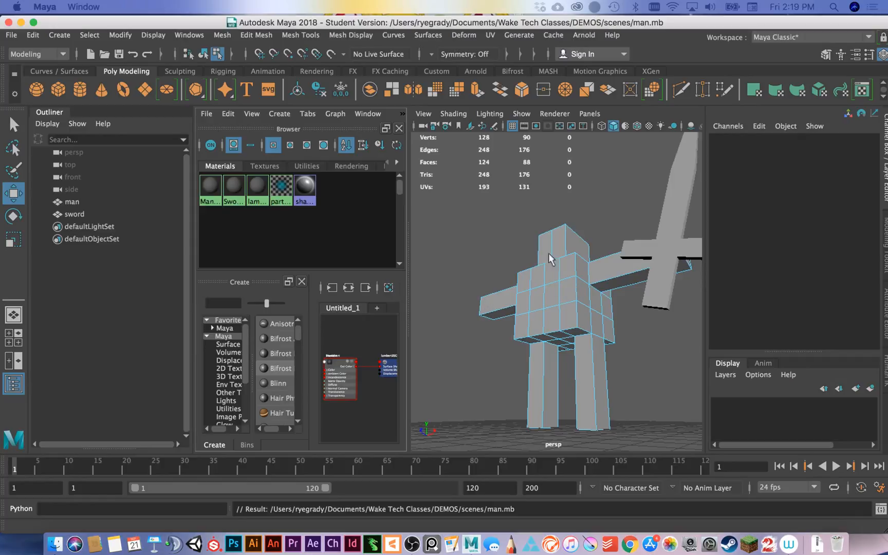
pyautogui.click(647, 267)
pyautogui.click(660, 293)
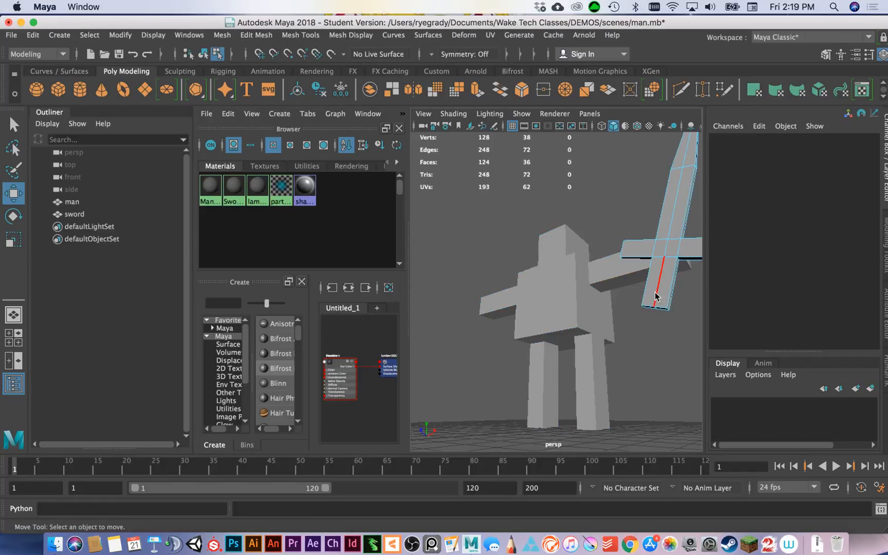
pyautogui.moveTo(655, 293); pyautogui.dragTo(708, 177, button='right')
pyautogui.click(645, 323)
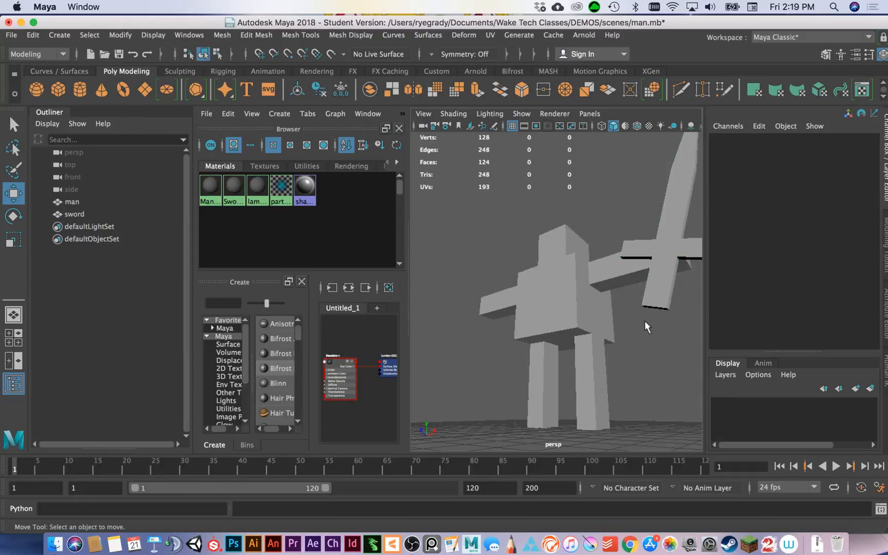
pyautogui.keyDown('alt'); pyautogui.moveTo(590, 288); pyautogui.dragTo(592, 273); pyautogui.keyUp('alt')
pyautogui.keyDown('alt'); pyautogui.moveTo(491, 231); pyautogui.dragTo(505, 260, button='middle'); pyautogui.keyUp('alt')
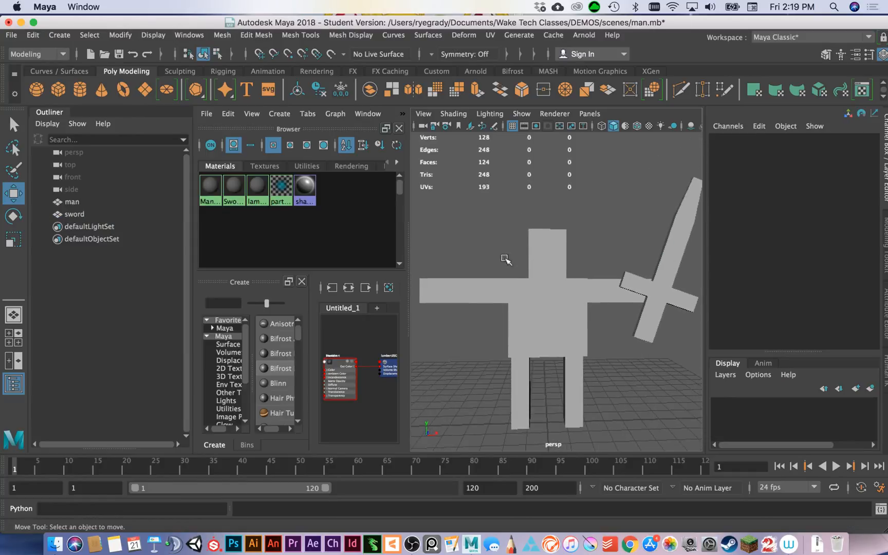
pyautogui.moveTo(407, 220); pyautogui.dragTo(491, 227)
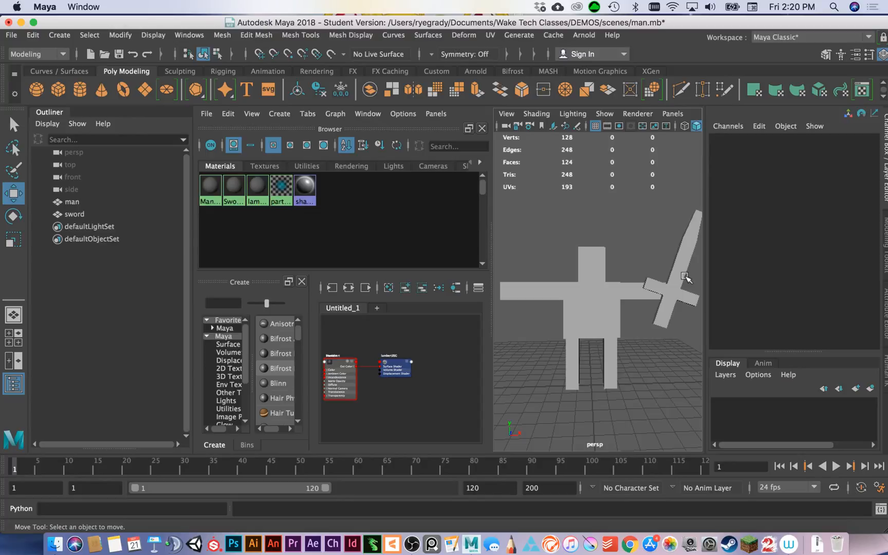
# Inspect the UV sets of the man and the sword in the UV Set Editor.
pyautogui.click(490, 35)
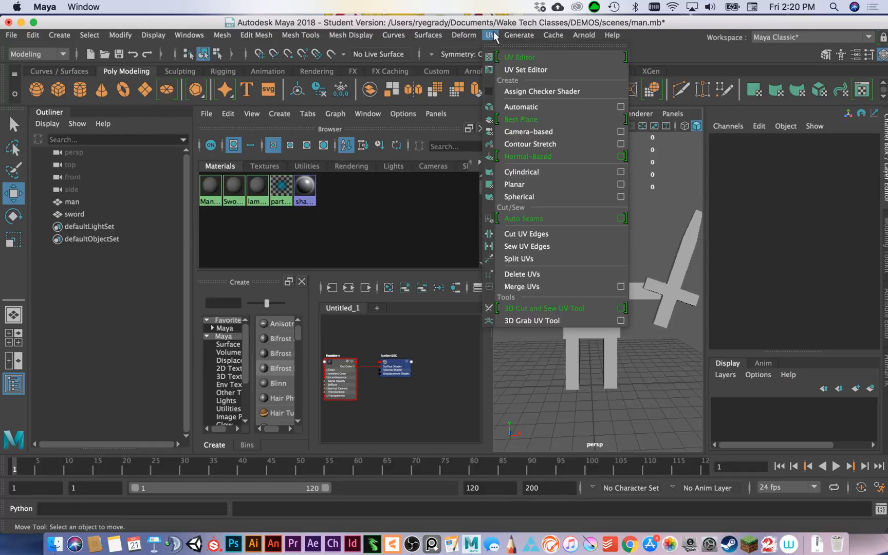
pyautogui.moveTo(490, 35)
pyautogui.click(519, 72)
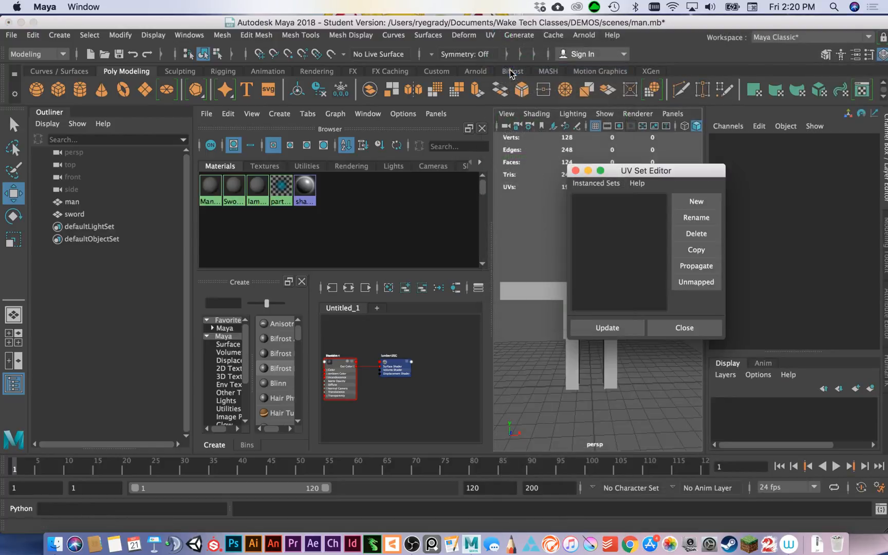
pyautogui.click(571, 380)
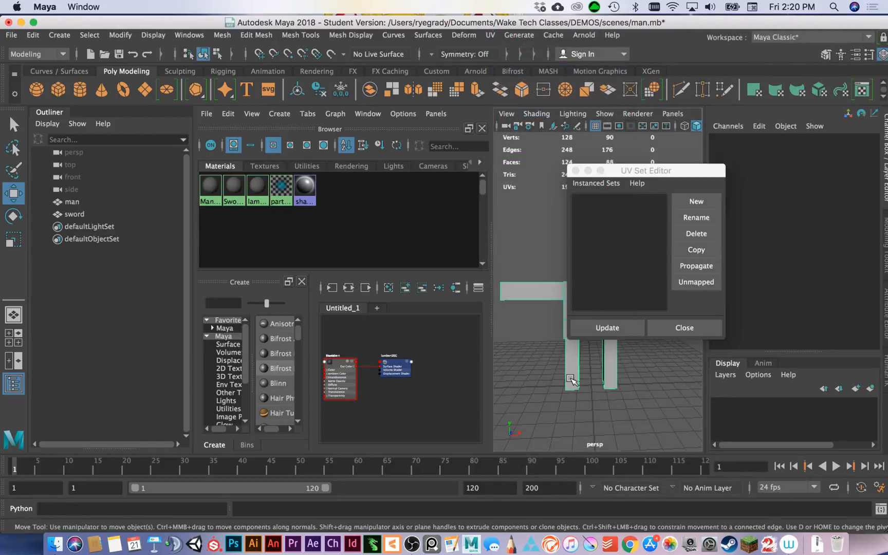
pyautogui.moveTo(660, 171); pyautogui.dragTo(528, 177)
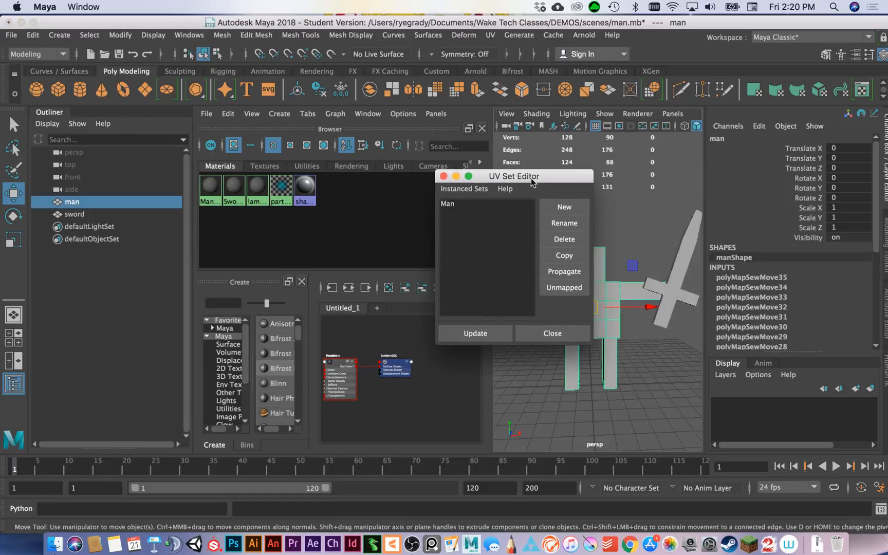
pyautogui.click(688, 252)
pyautogui.click(552, 333)
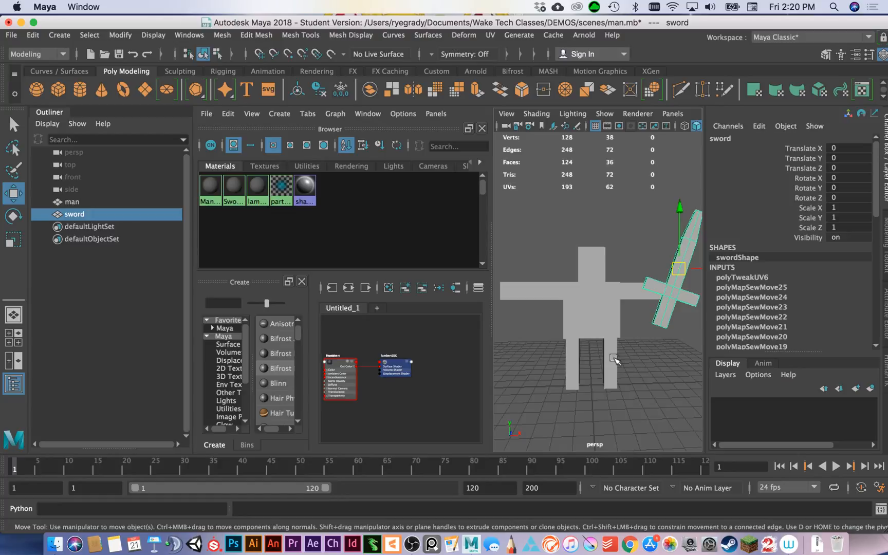
# Select both the man and the sword and open the Export Selection options with FBX export as the file type.
pyautogui.click(545, 262)
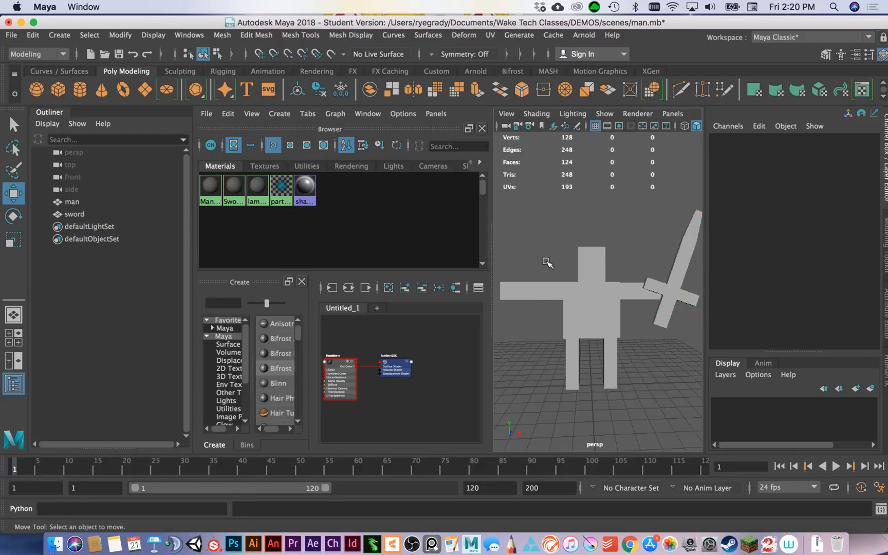
pyautogui.moveTo(524, 216); pyautogui.dragTo(702, 381)
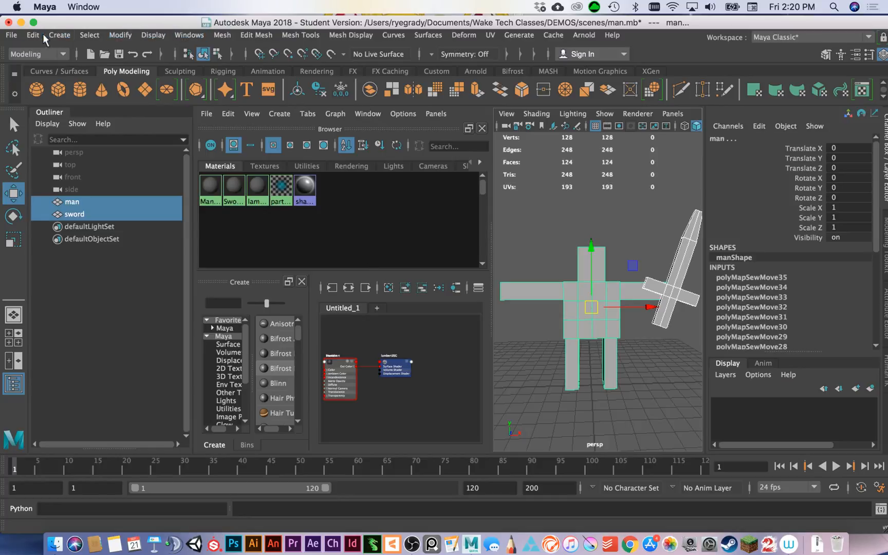
pyautogui.click(11, 37)
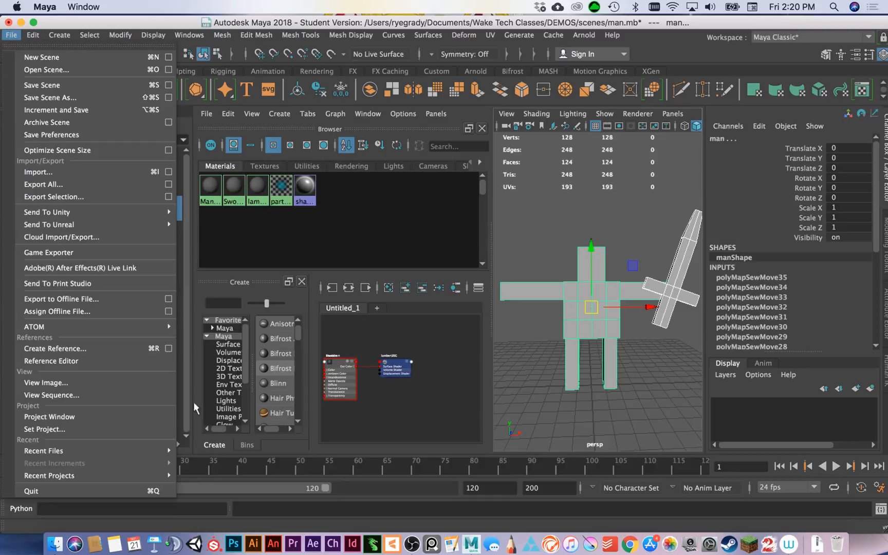
pyautogui.click(169, 196)
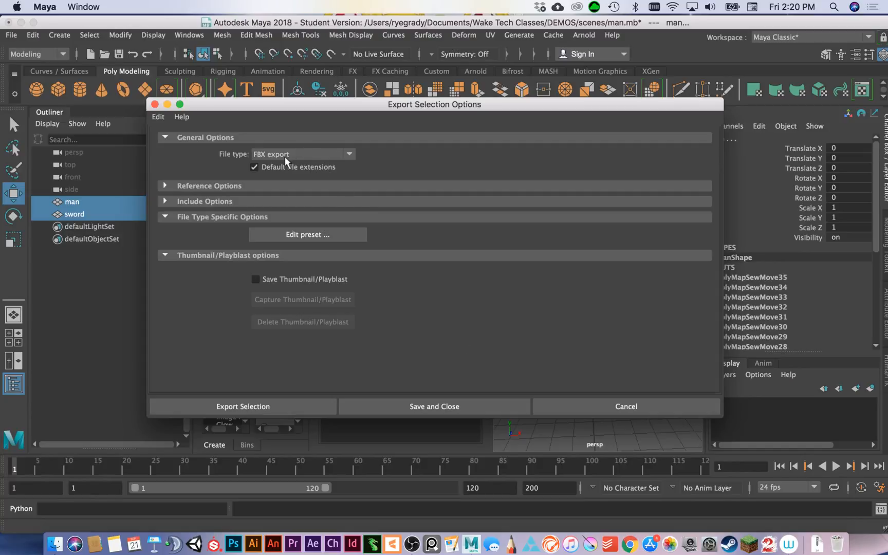
pyautogui.click(296, 155)
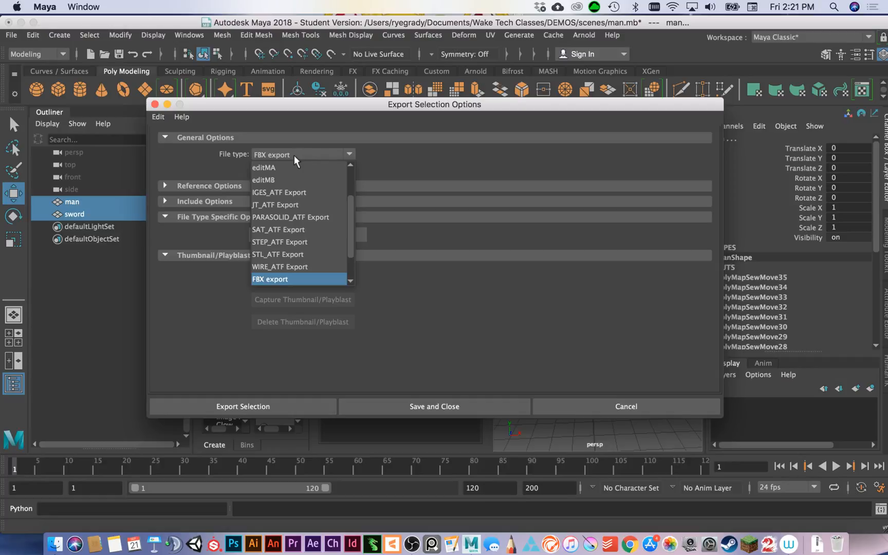
pyautogui.click(388, 150)
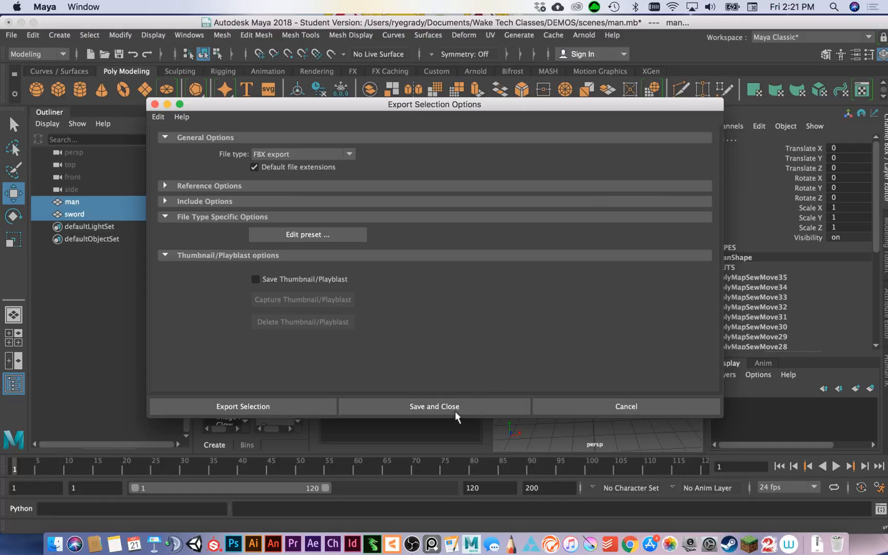
# Export the selected meshes as an FBX file named MANSWORDEXPORT in the DEMOS scenes folder.
pyautogui.click(268, 408)
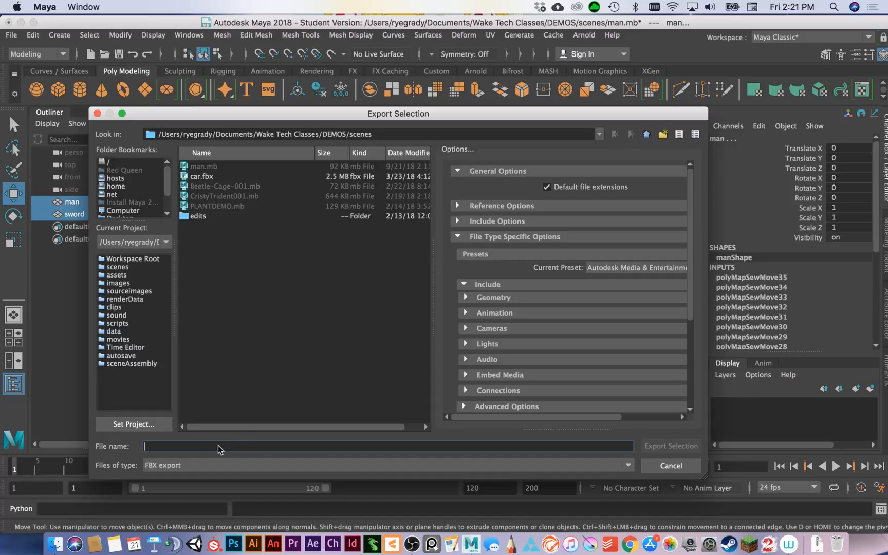
pyautogui.write('MANSWORD')
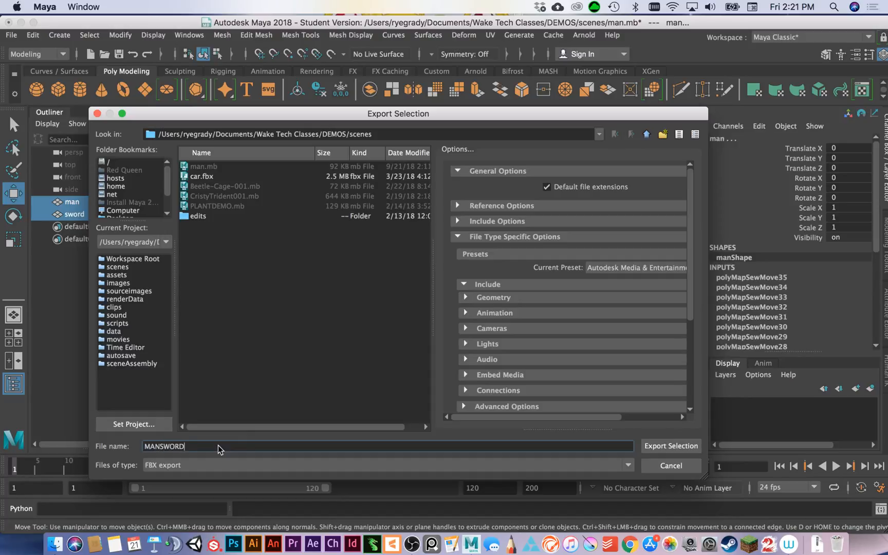
pyautogui.write('EXPORT')
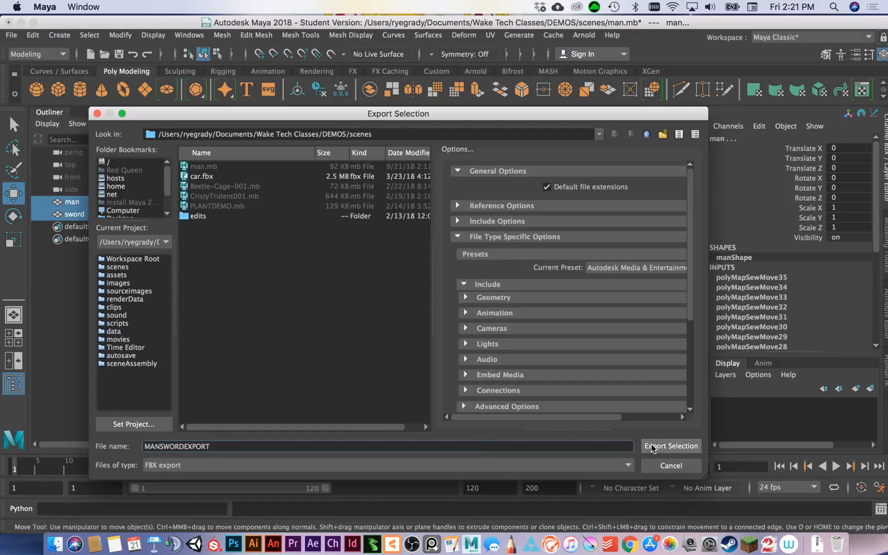
pyautogui.click(651, 447)
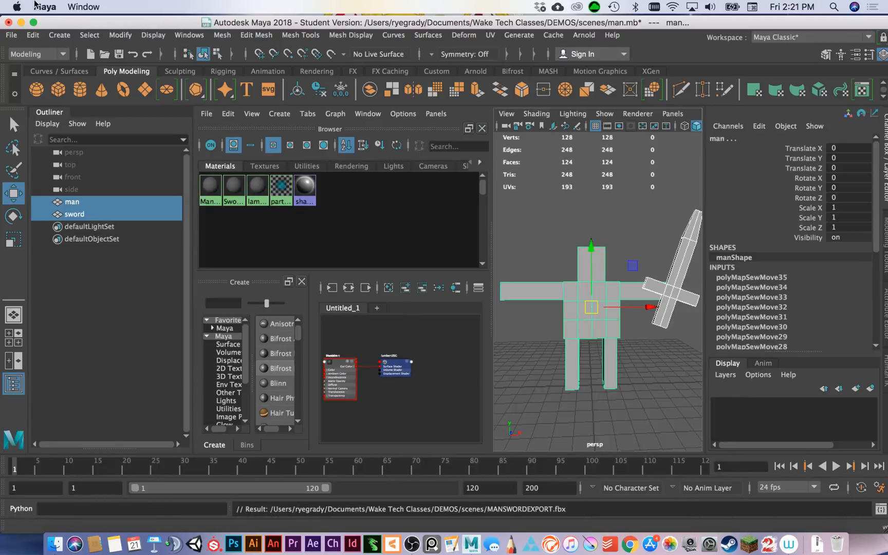
# Minimise Maya, launch Substance Painter, and dismiss its update offer and welcome window.
pyautogui.click(21, 22)
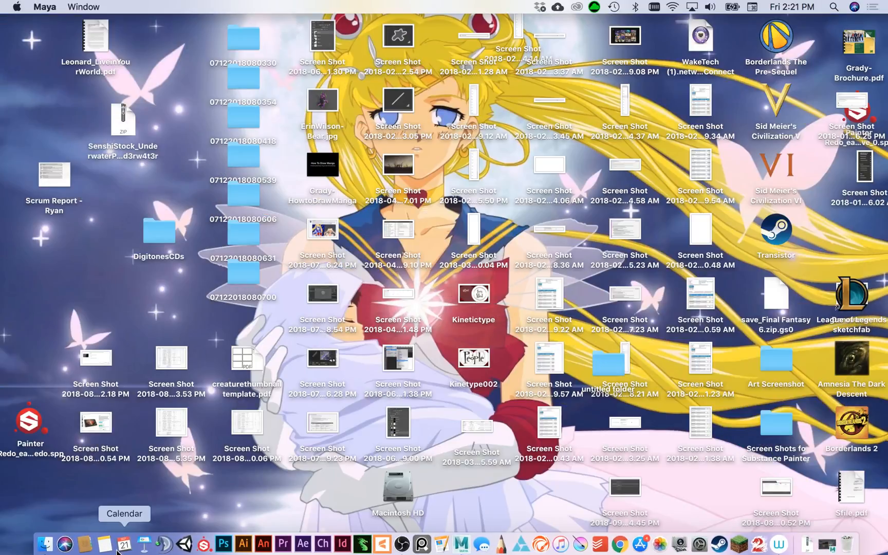
pyautogui.click(203, 543)
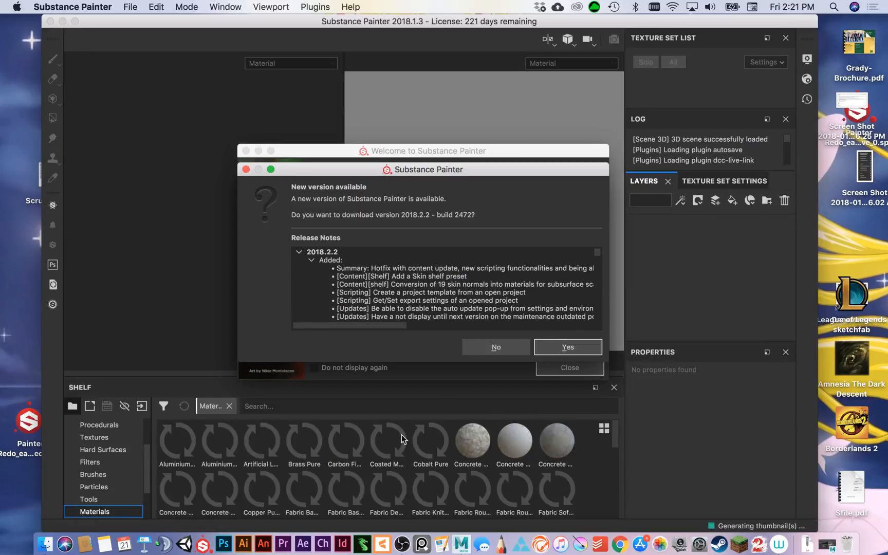
pyautogui.click(485, 348)
pyautogui.click(578, 370)
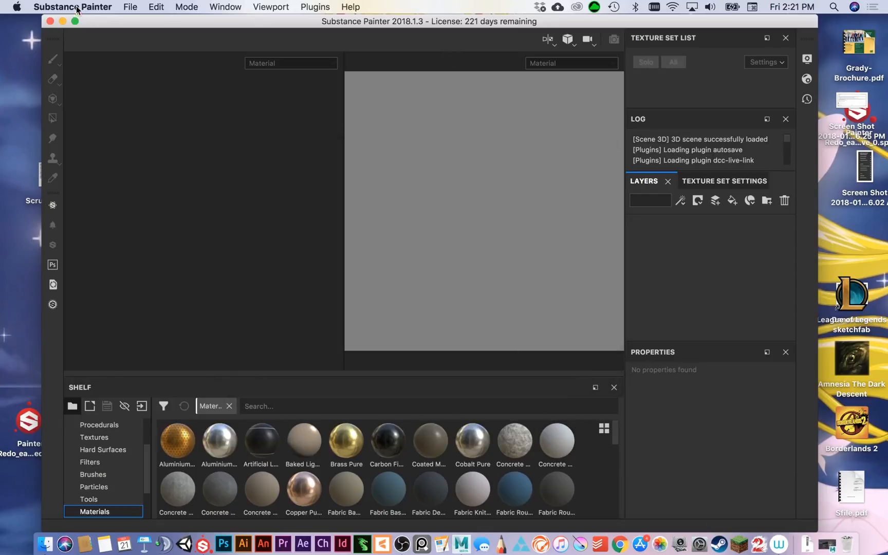
# Start a new project with the PBR - Metallic Roughness (allegorithmic) template.
pyautogui.click(132, 9)
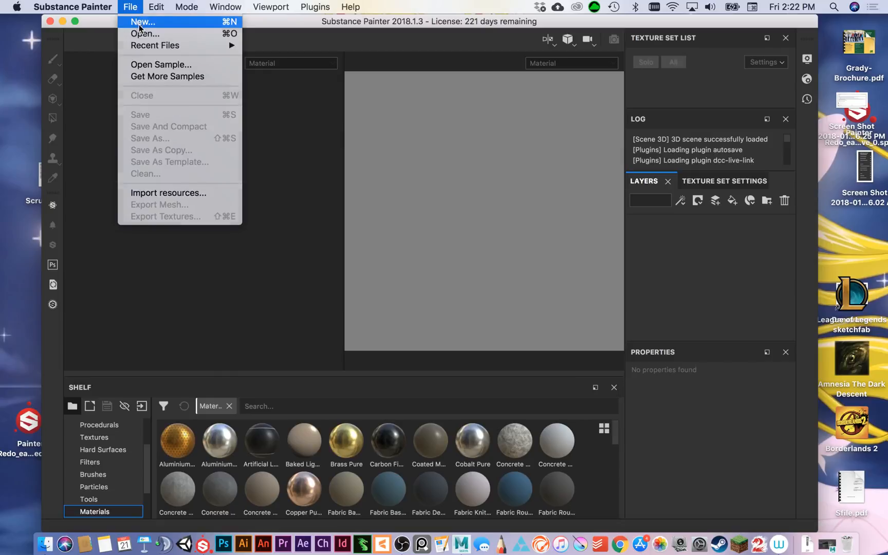
pyautogui.click(138, 24)
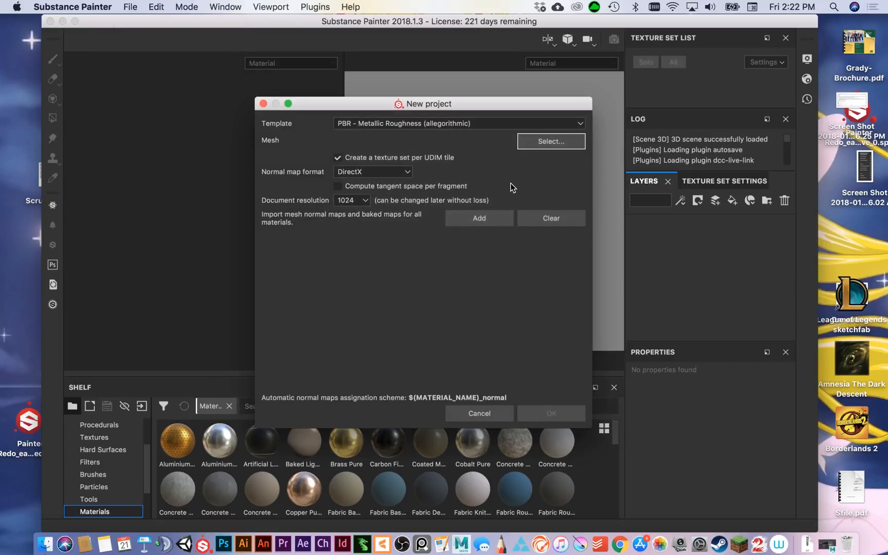
pyautogui.click(472, 124)
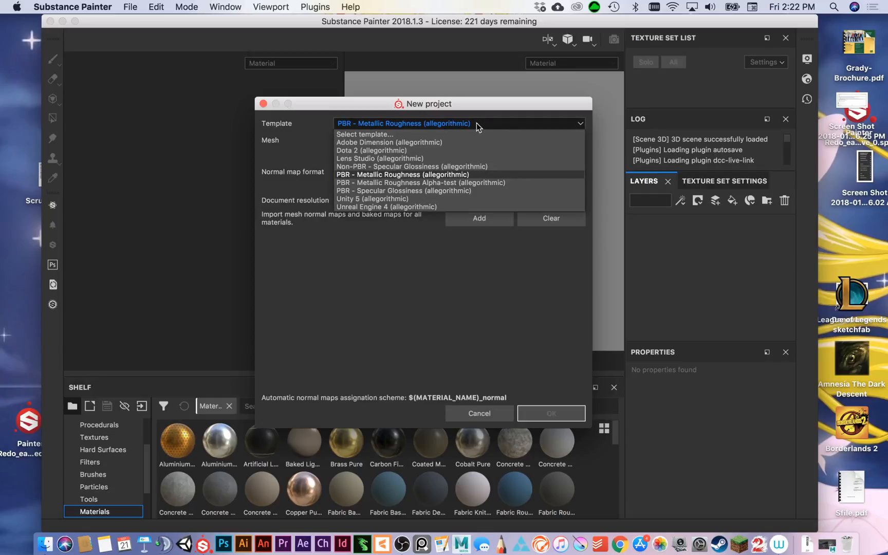
pyautogui.click(314, 138)
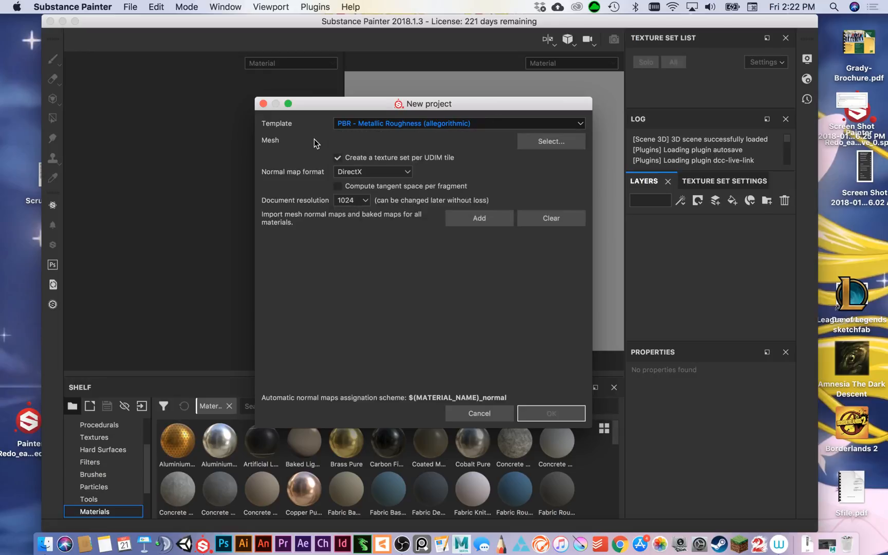
# Load MANSWORDEXPORT.fbx from the DEMOS scenes folder as the project's mesh.
pyautogui.click(536, 147)
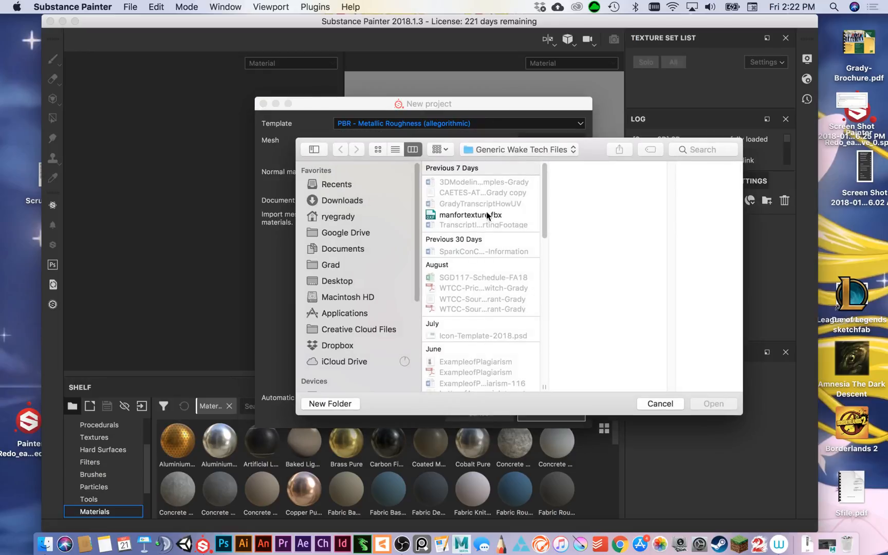
pyautogui.click(526, 150)
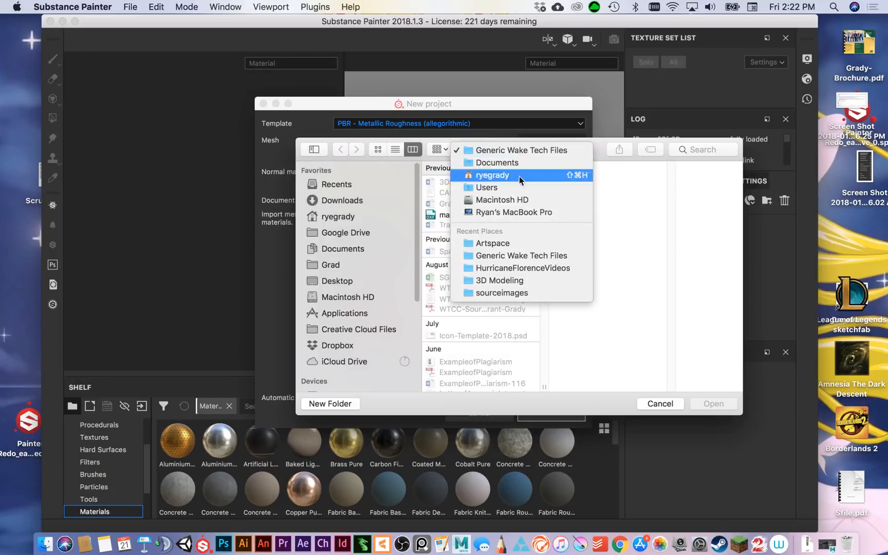
pyautogui.click(502, 281)
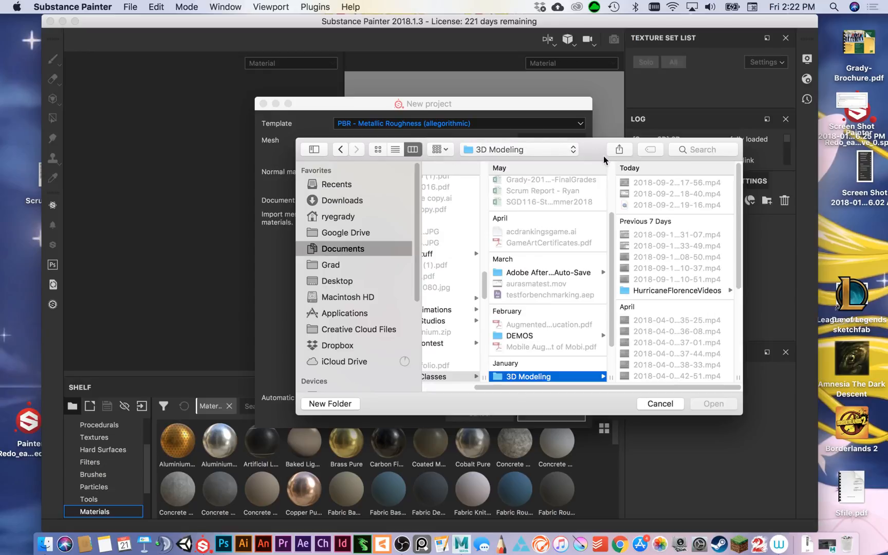
pyautogui.click(541, 334)
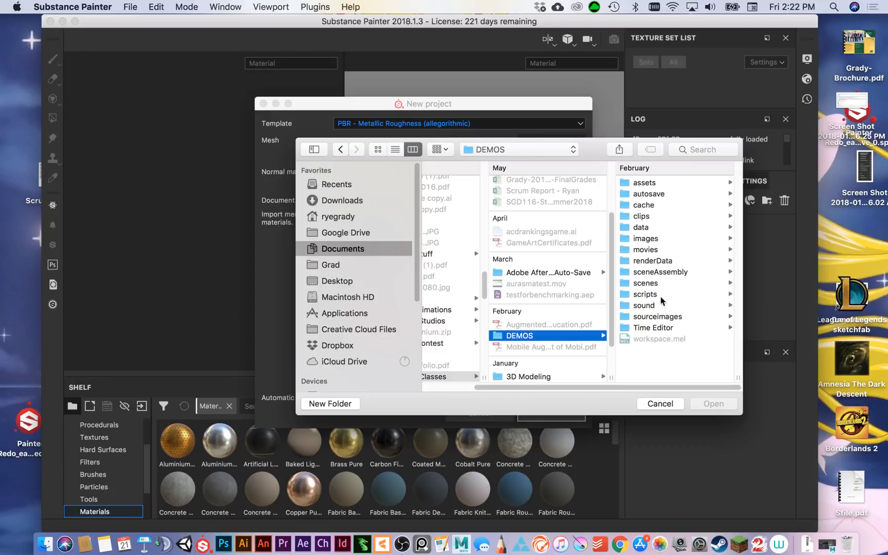
pyautogui.click(652, 283)
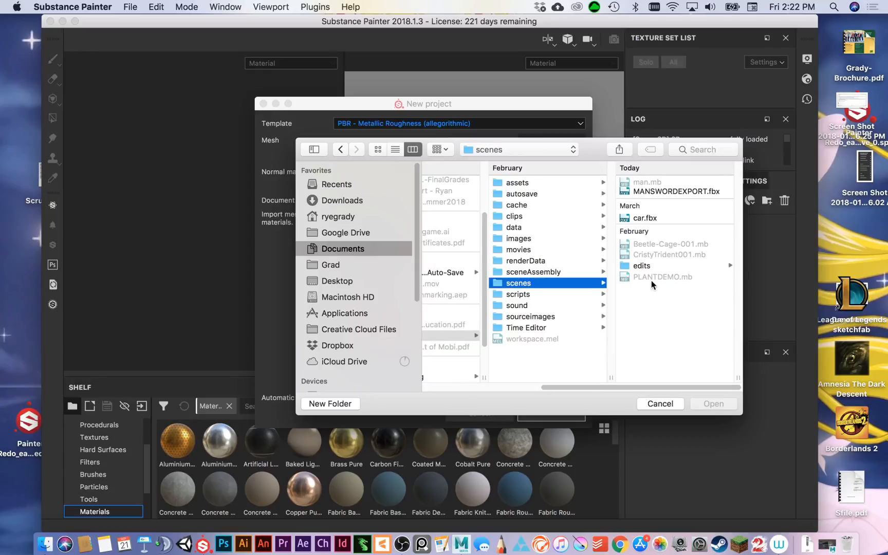
pyautogui.click(651, 191)
pyautogui.click(714, 403)
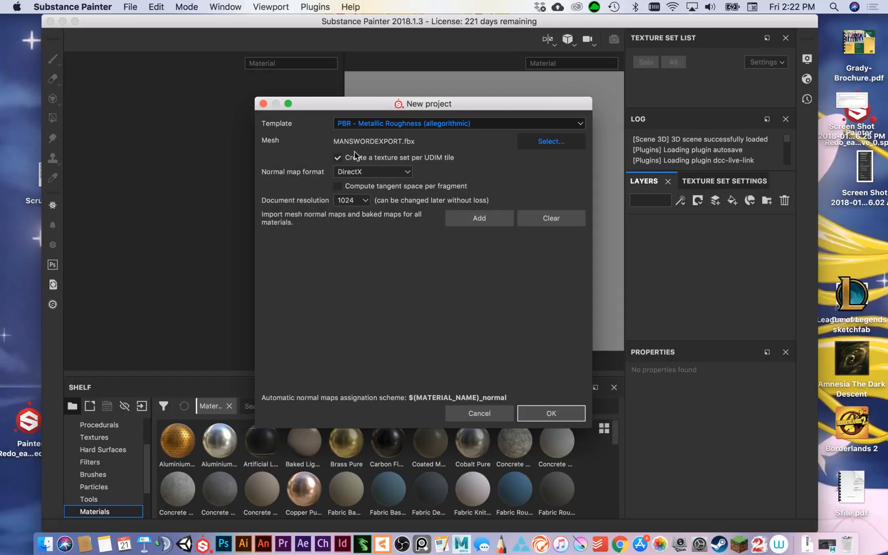
# Turn off creating a texture set per UDIM tile, choose the document resolution and create the project.
pyautogui.click(337, 158)
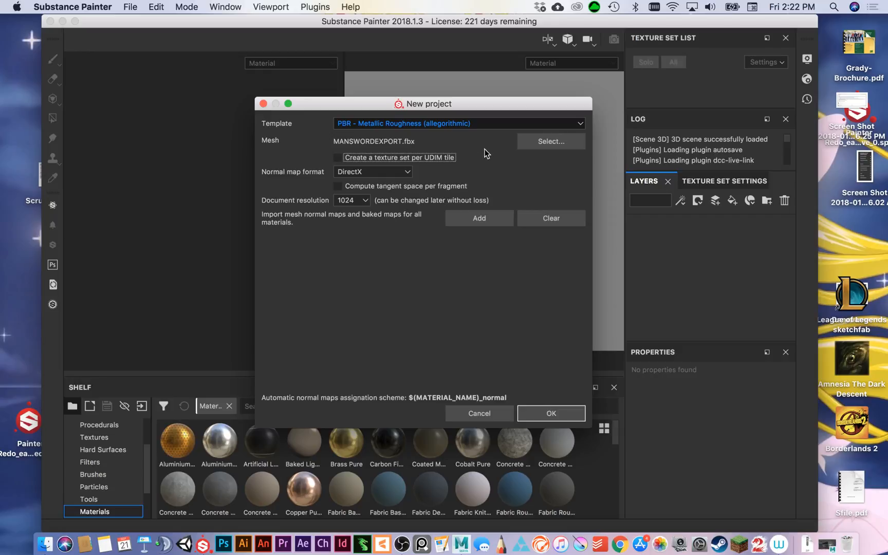
pyautogui.click(342, 202)
pyautogui.click(345, 244)
pyautogui.click(557, 415)
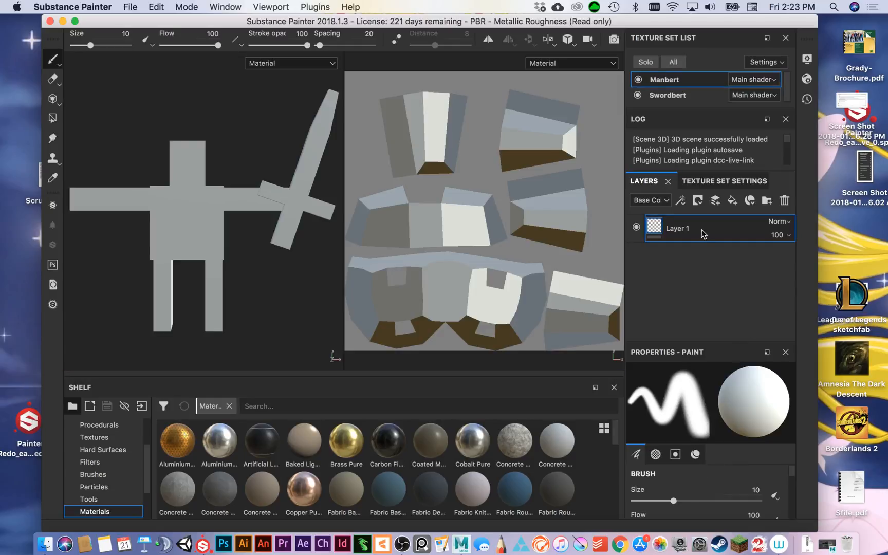
# Inspect the UV layouts of the Manbert and Swordbert texture sets and check their visibility on the model.
pyautogui.click(687, 97)
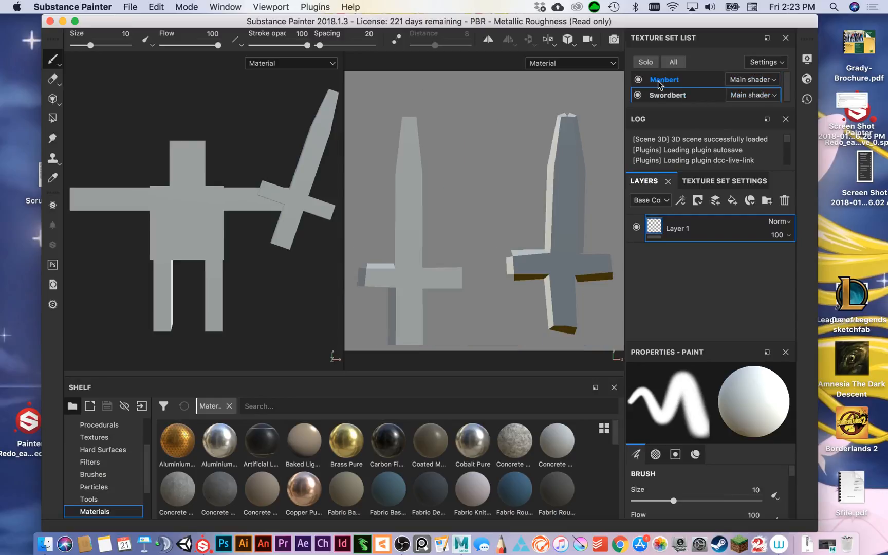
pyautogui.click(658, 80)
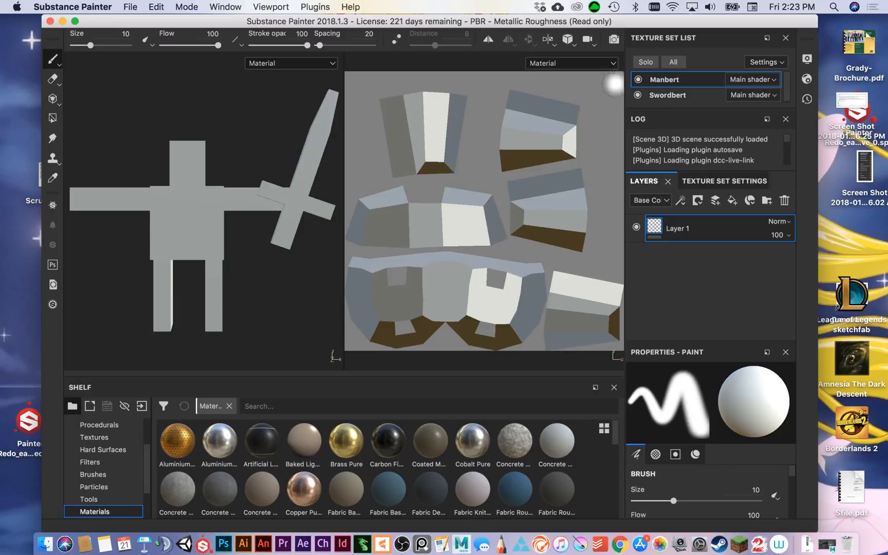
pyautogui.click(637, 80)
pyautogui.click(637, 80)
pyautogui.click(637, 95)
pyautogui.click(637, 96)
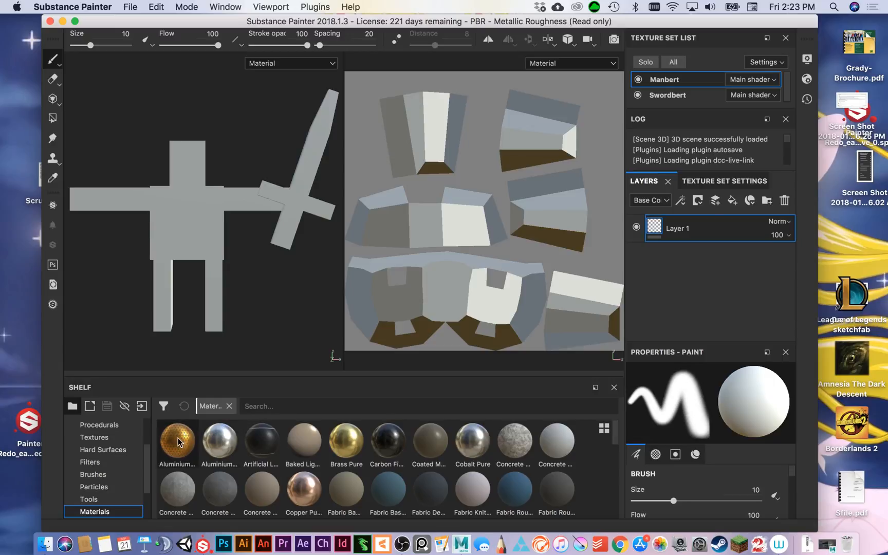
# Fill the Manbert texture set with the Aluminium Insulator material and cover it with a dark concrete material.
pyautogui.moveTo(177, 441); pyautogui.dragTo(708, 219)
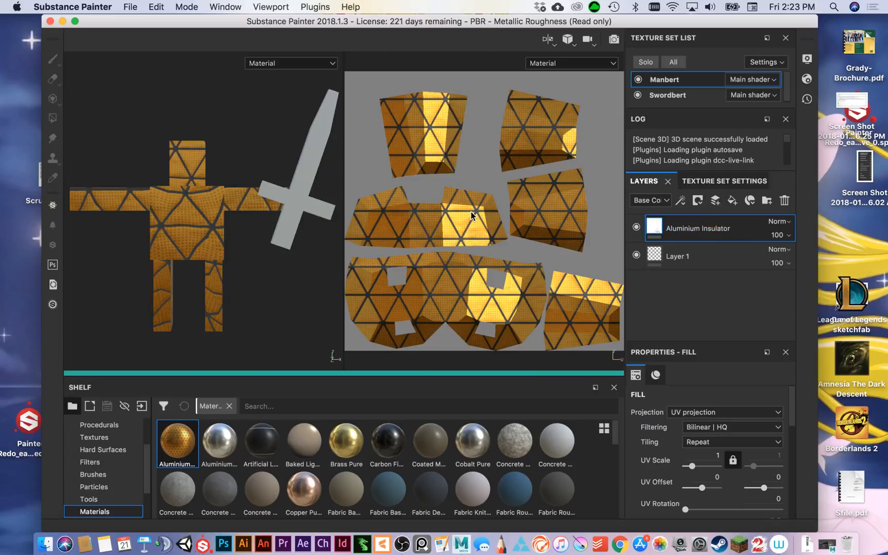
pyautogui.click(219, 490)
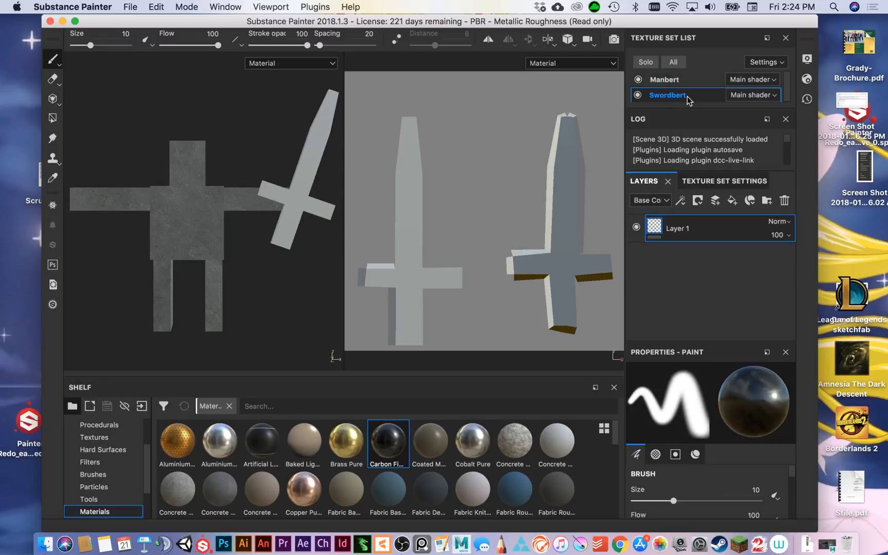
# Add a Carbon Fiber layer to the Swordbert texture set while Manbert is hidden, and place a Copper Pure layer above it.
pyautogui.click(637, 79)
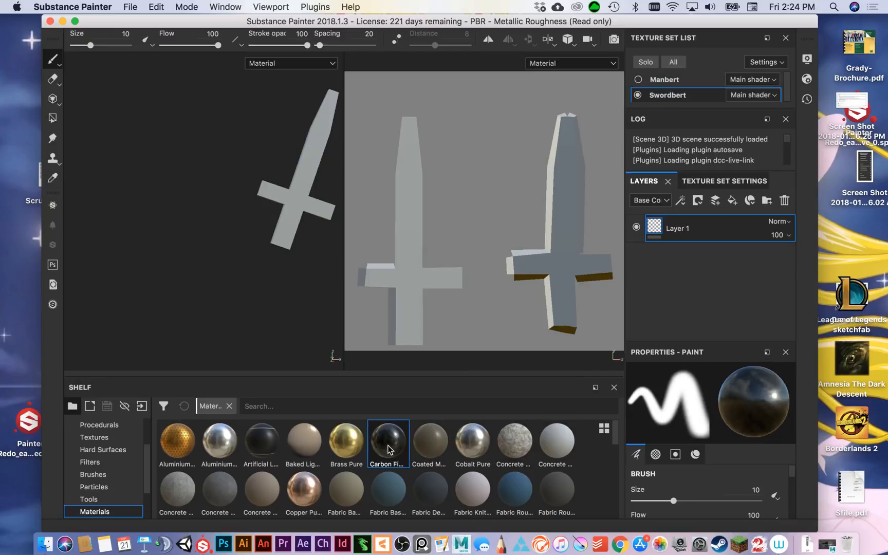
pyautogui.moveTo(385, 452); pyautogui.dragTo(720, 229)
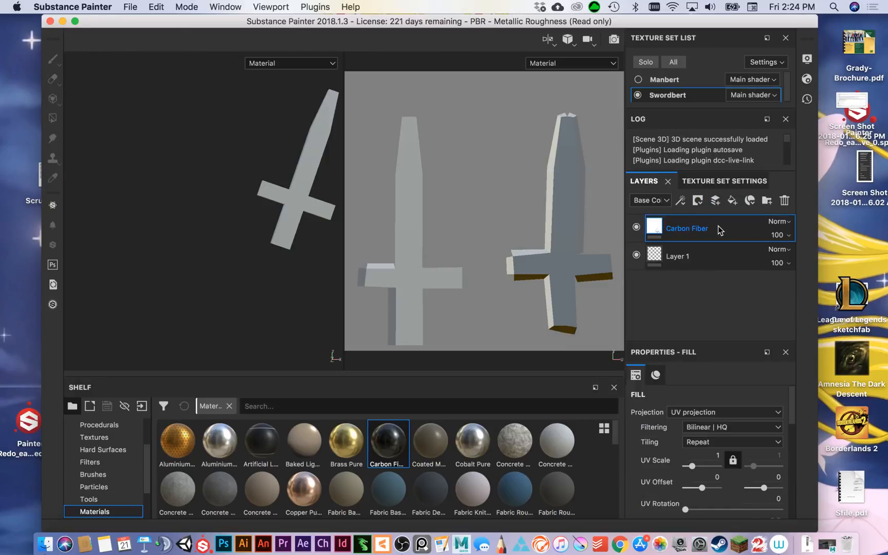
pyautogui.click(638, 80)
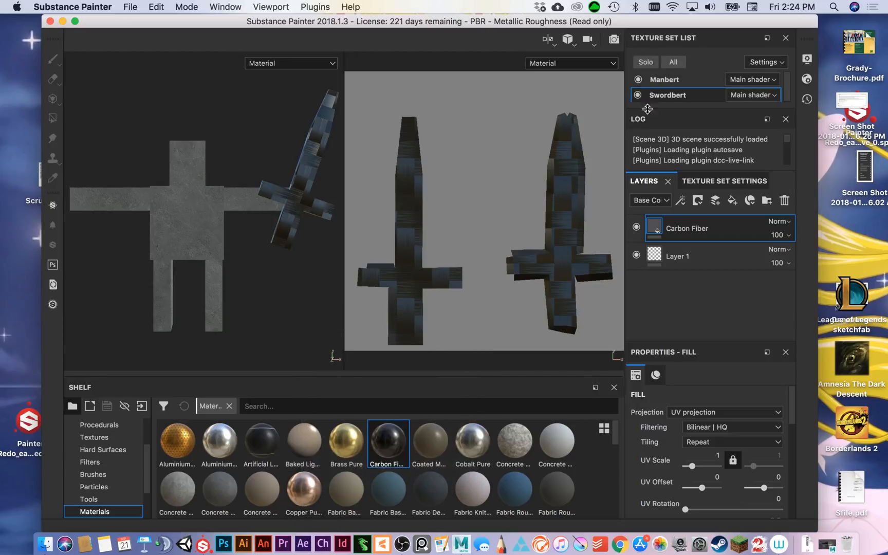
pyautogui.moveTo(303, 489); pyautogui.dragTo(694, 220)
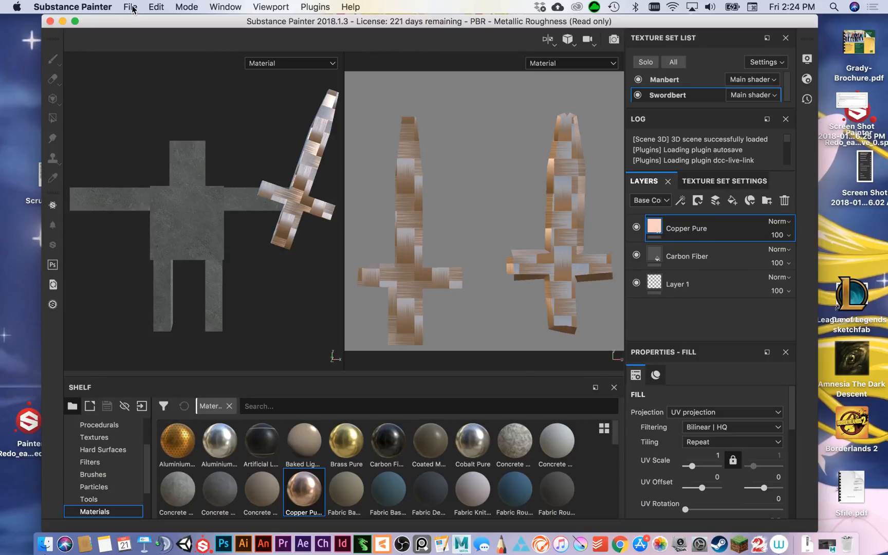
# Export the Manbert and Swordbert texture sets to the default export folder as 8-bit PNG with the PBR MetalRough config.
pyautogui.scroll(-2, 163, 245)
pyautogui.scroll(2, 163, 245)
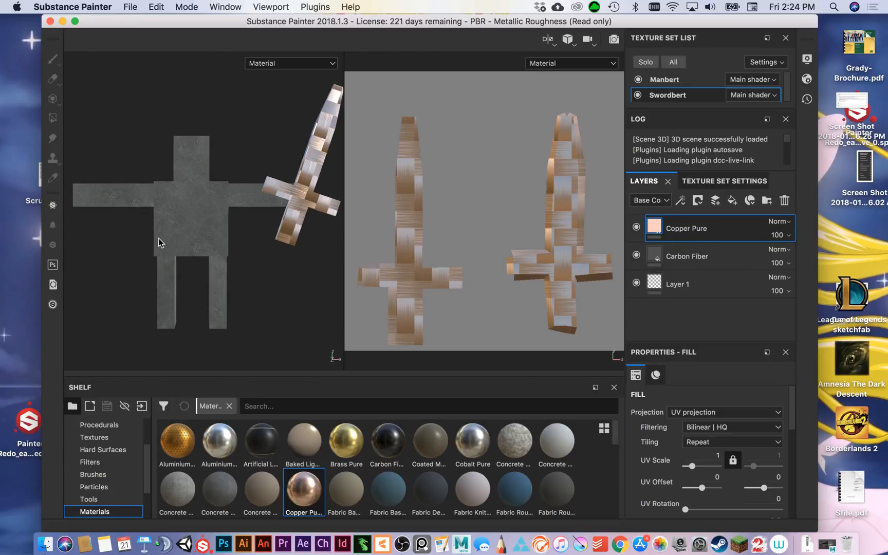
pyautogui.click(132, 8)
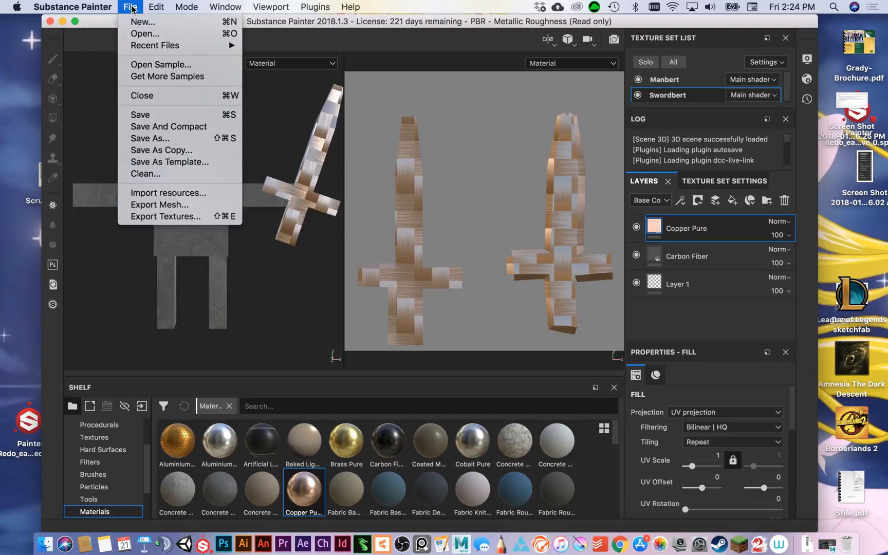
pyautogui.click(187, 219)
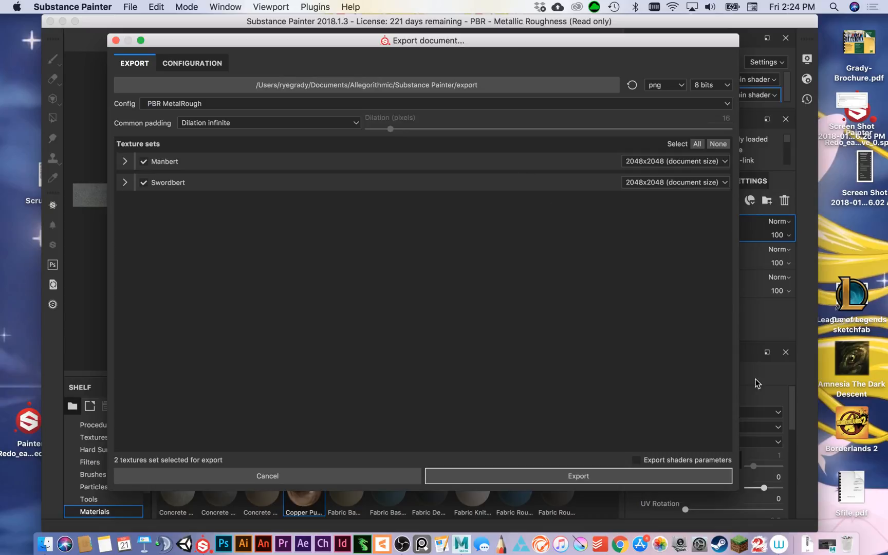
pyautogui.click(567, 470)
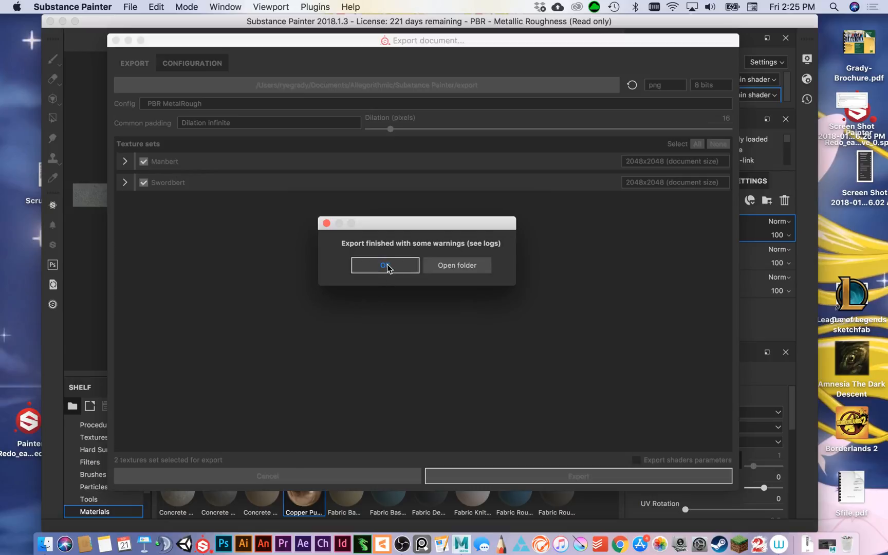
pyautogui.click(387, 266)
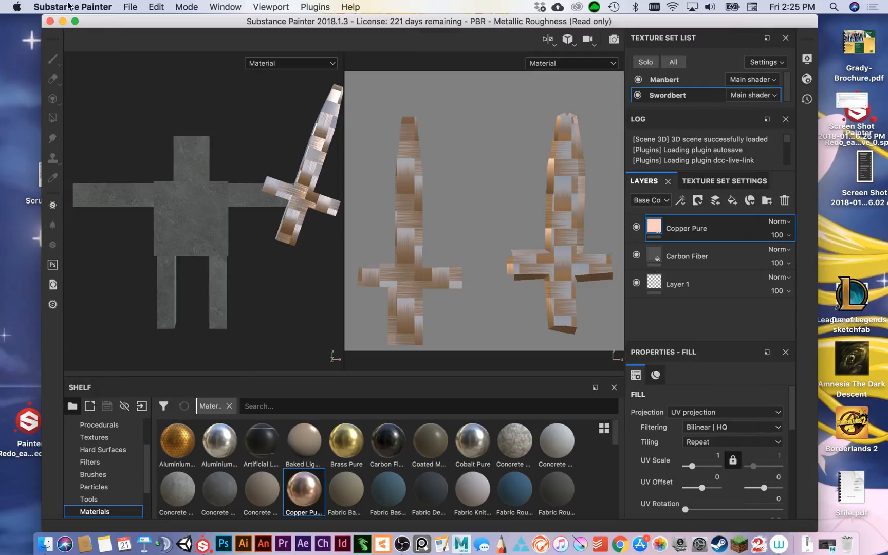
# Export both texture sets again as 8-bit PNG with PBR MetalRough, using the sourceimages folder of the DEMOS project as destination.
pyautogui.click(129, 6)
pyautogui.click(216, 216)
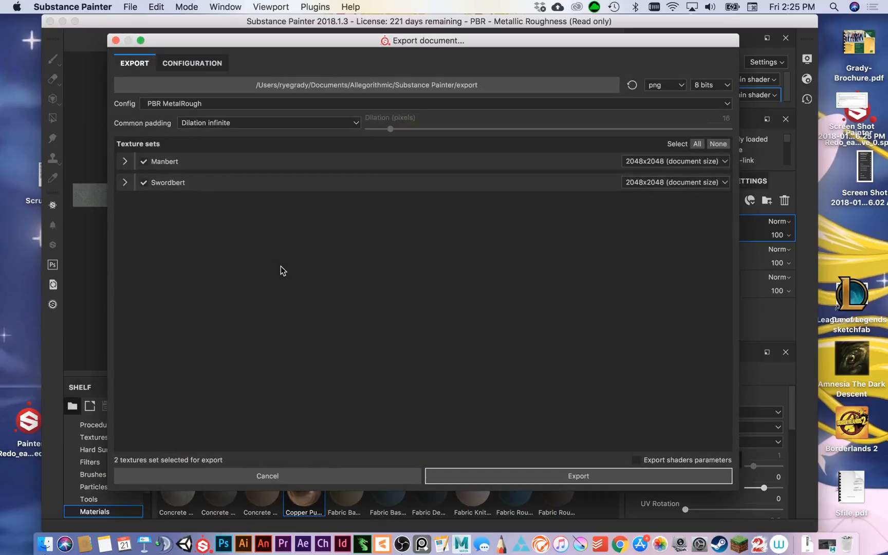
pyautogui.click(416, 85)
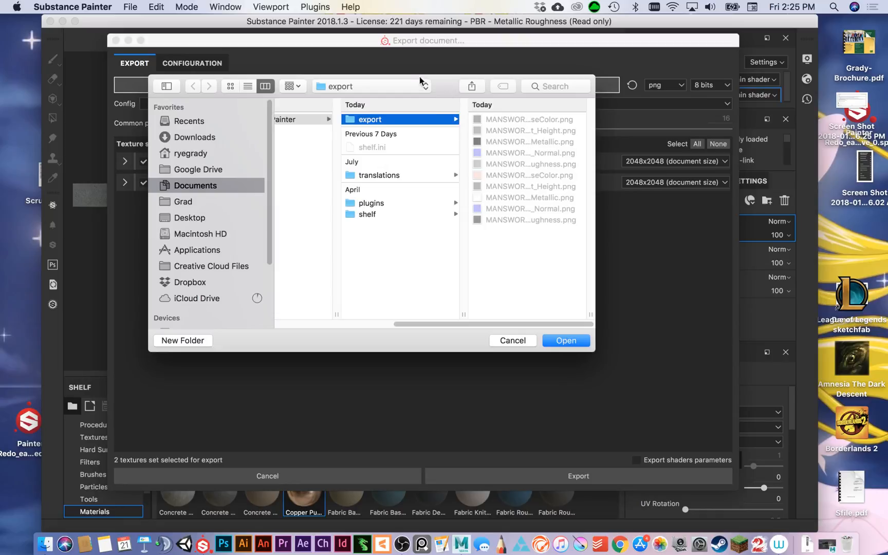
pyautogui.click(410, 86)
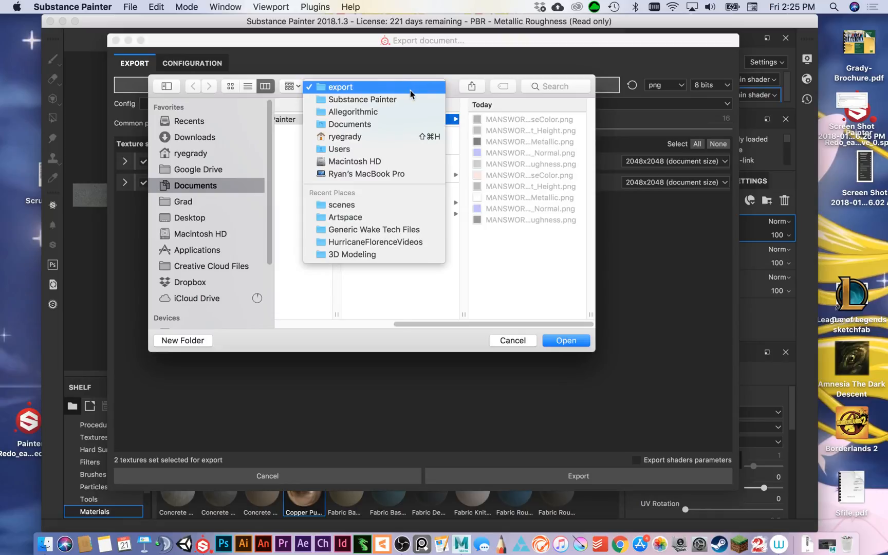
pyautogui.click(346, 255)
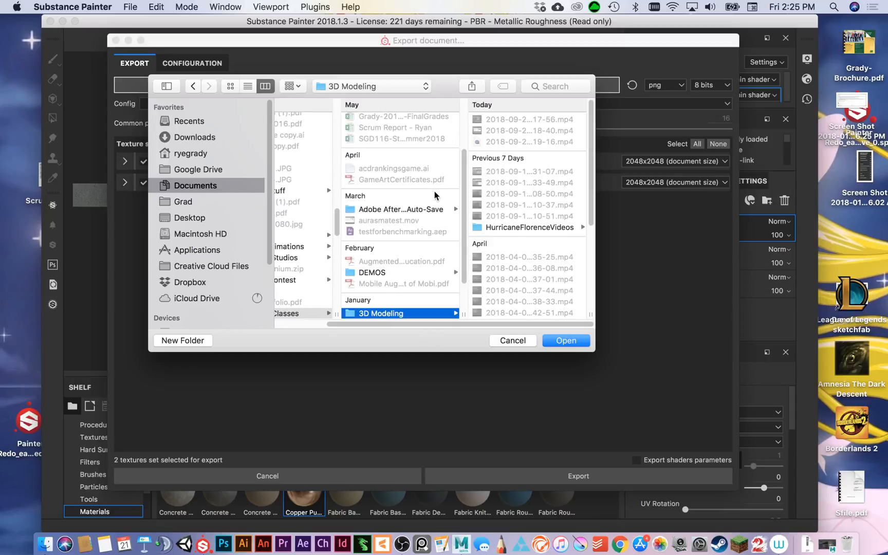
pyautogui.click(408, 273)
pyautogui.click(518, 251)
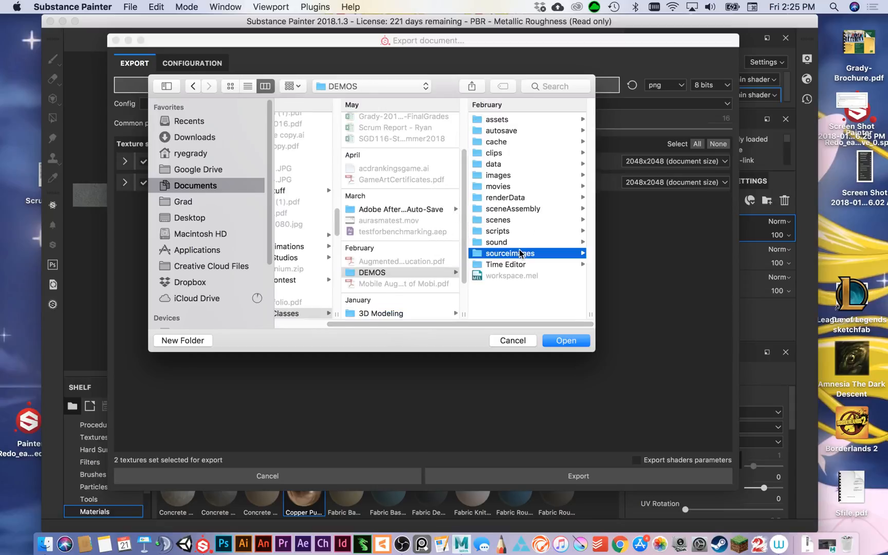
pyautogui.click(568, 340)
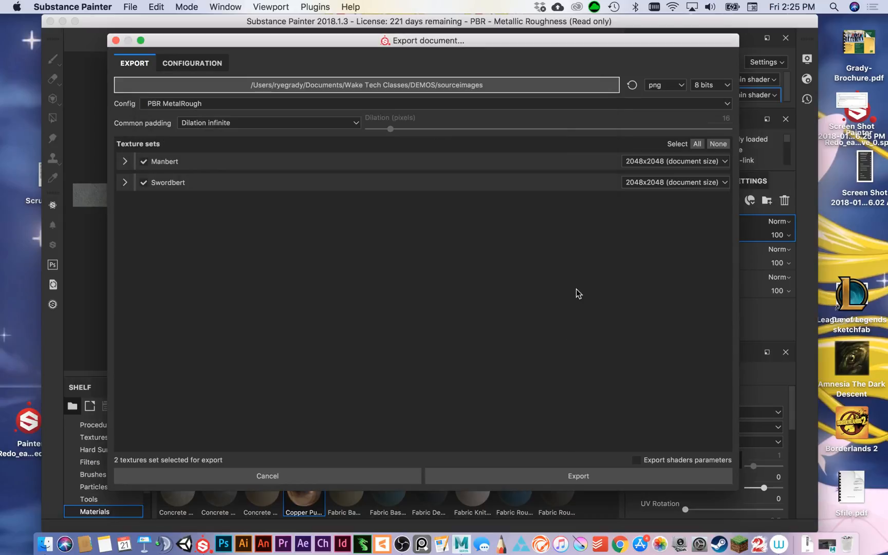
pyautogui.click(536, 476)
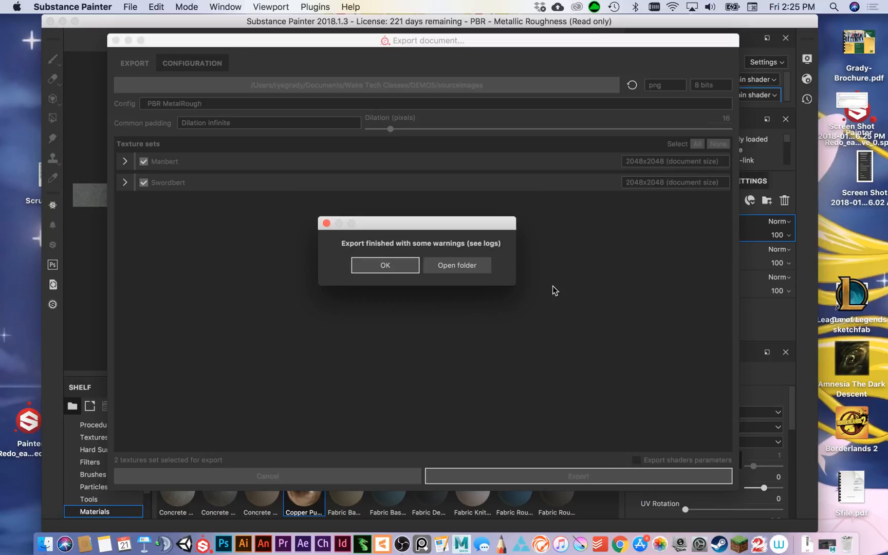
pyautogui.click(386, 265)
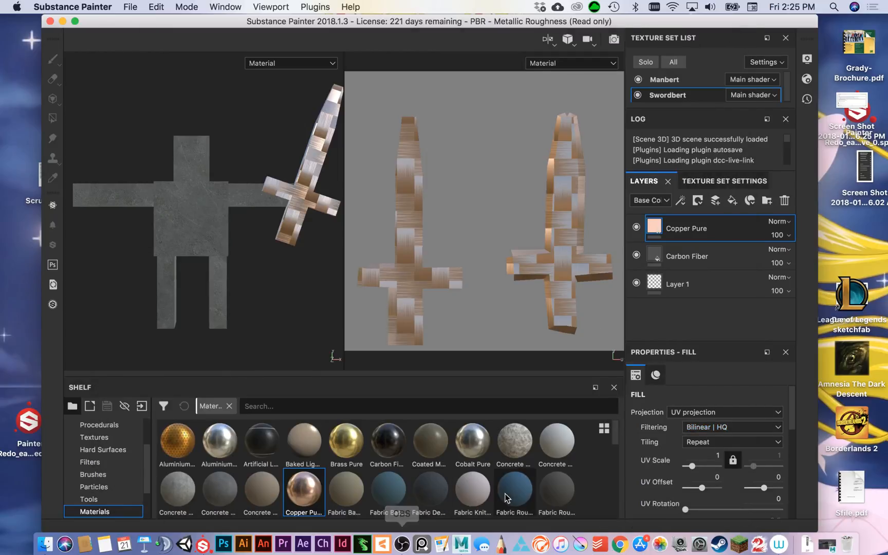
# Switch to Maya, deselect the meshes, widen the Hypershade's list of creatable nodes and create a Stingray PBS material.
pyautogui.click(461, 543)
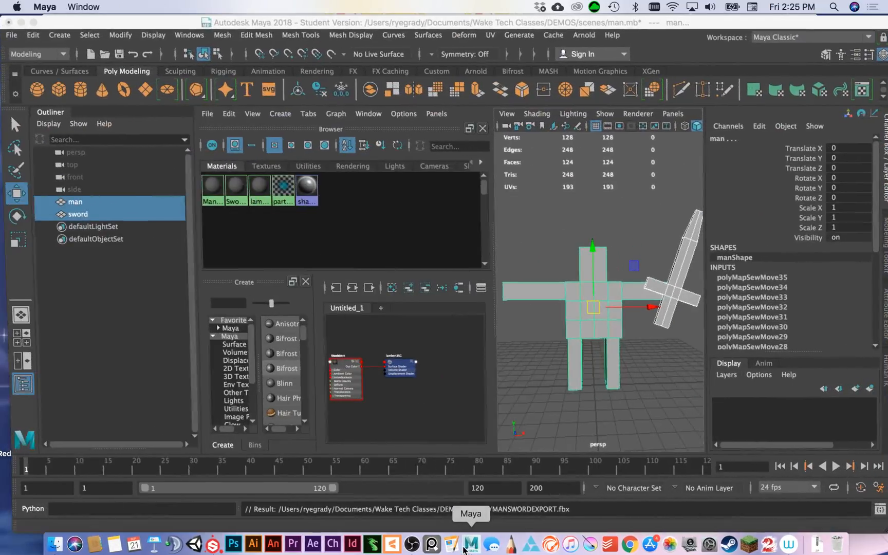
pyautogui.click(378, 244)
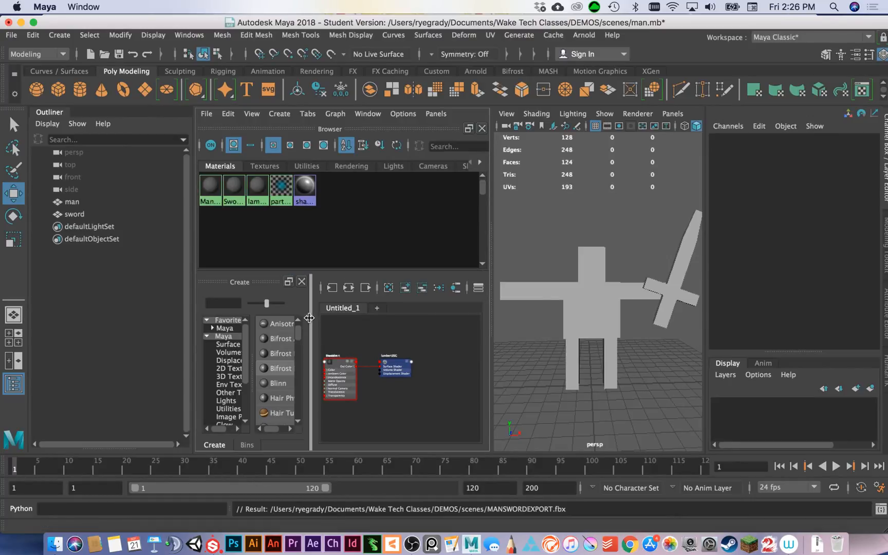
pyautogui.moveTo(309, 319); pyautogui.dragTo(407, 322)
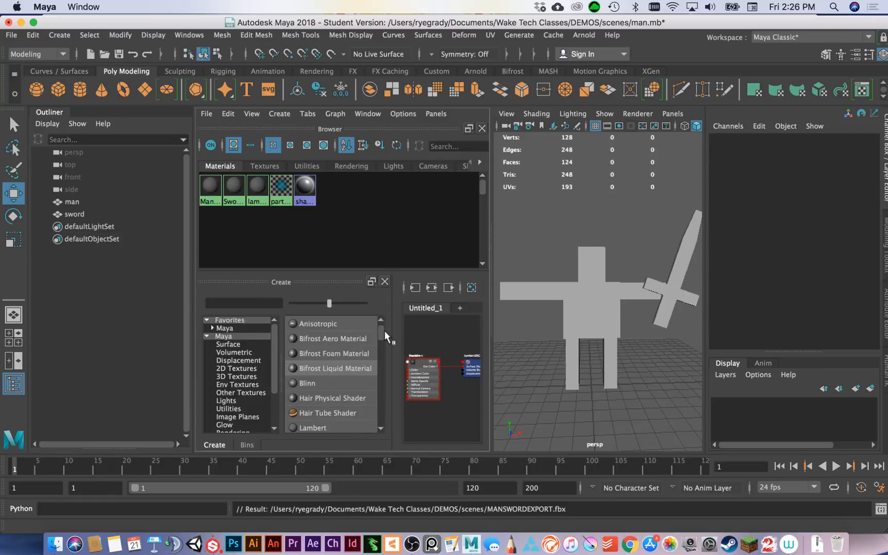
pyautogui.scroll(-4, 383, 334)
pyautogui.scroll(5, 385, 324)
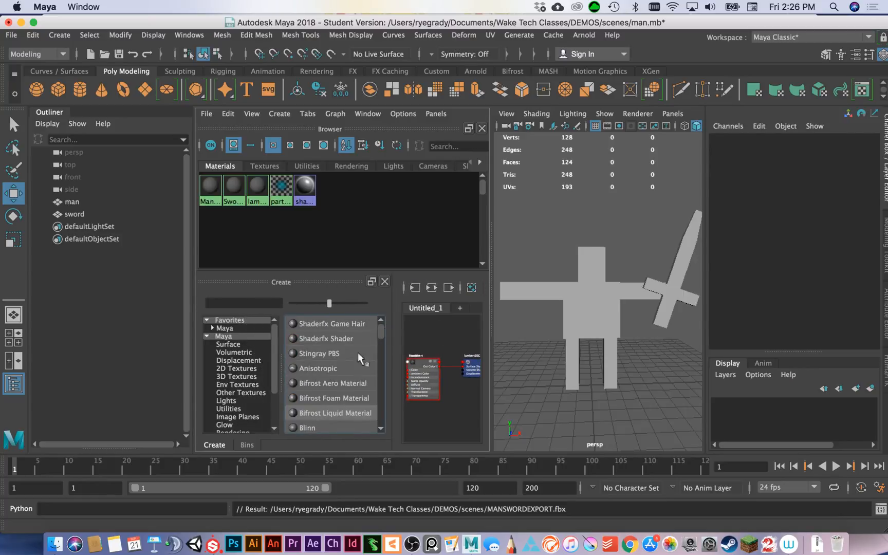
pyautogui.click(303, 353)
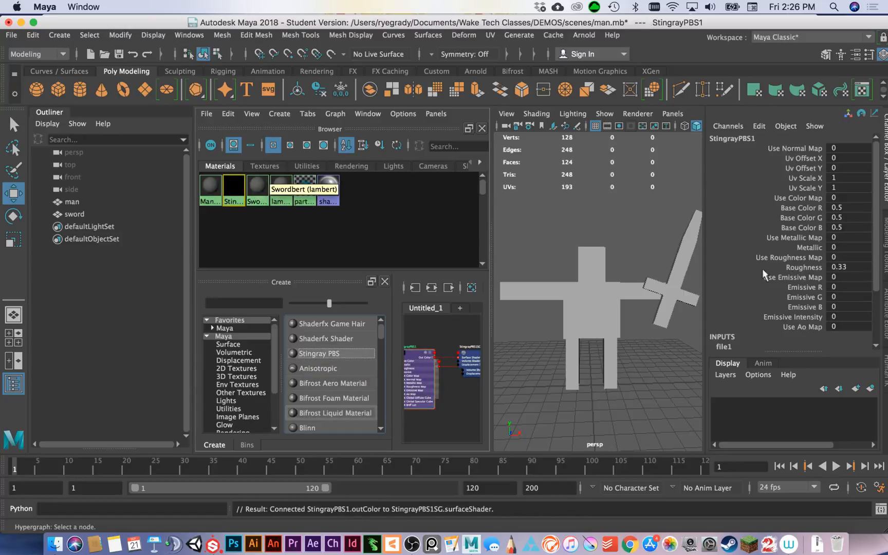
# Open the Stingray PBS material's attributes in a separate floating copy and move it clear of the Hypershade.
pyautogui.scroll(-3, 768, 279)
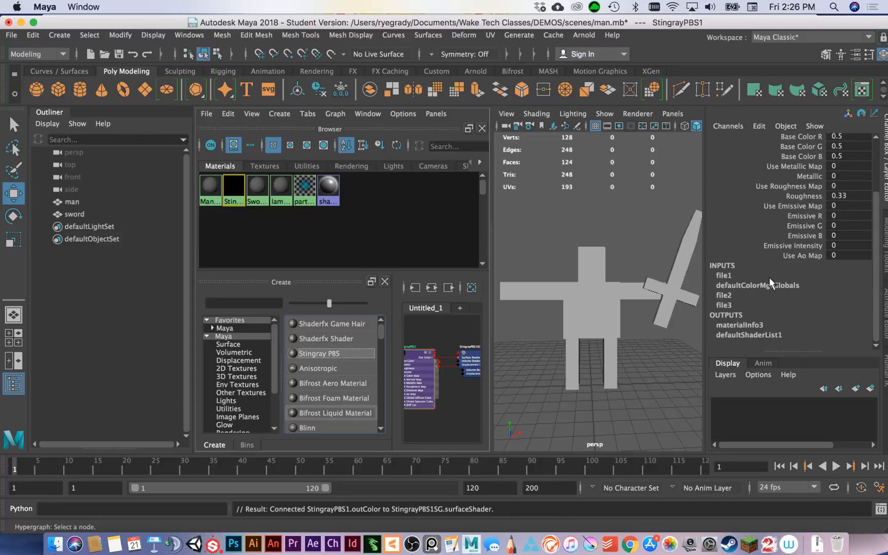
pyautogui.scroll(3, 774, 296)
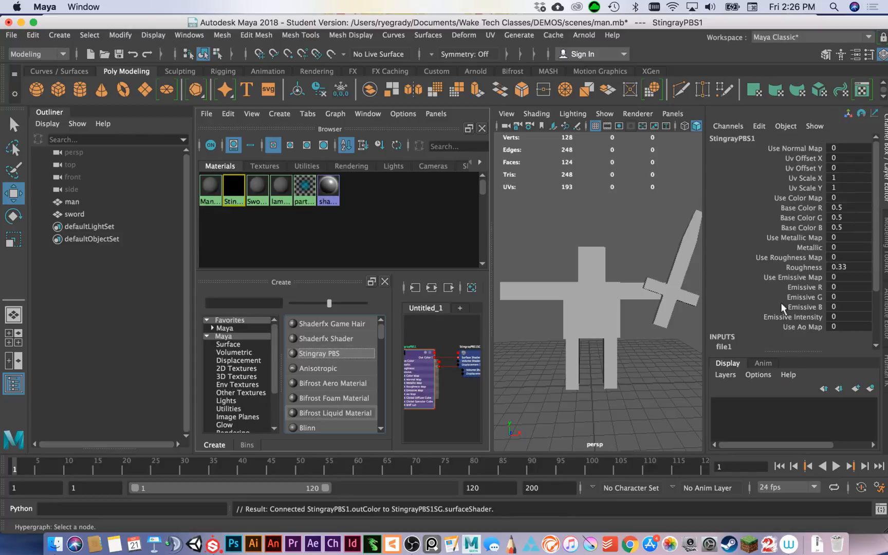
pyautogui.click(854, 54)
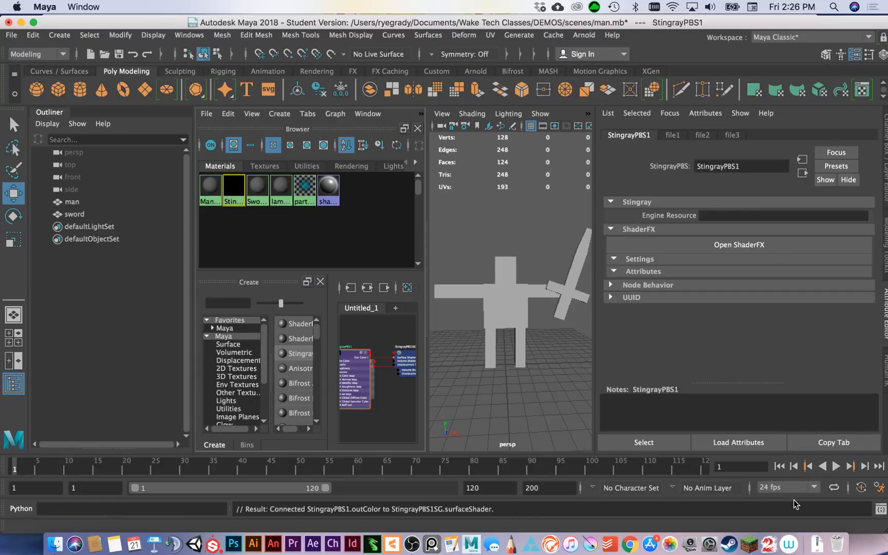
pyautogui.click(832, 445)
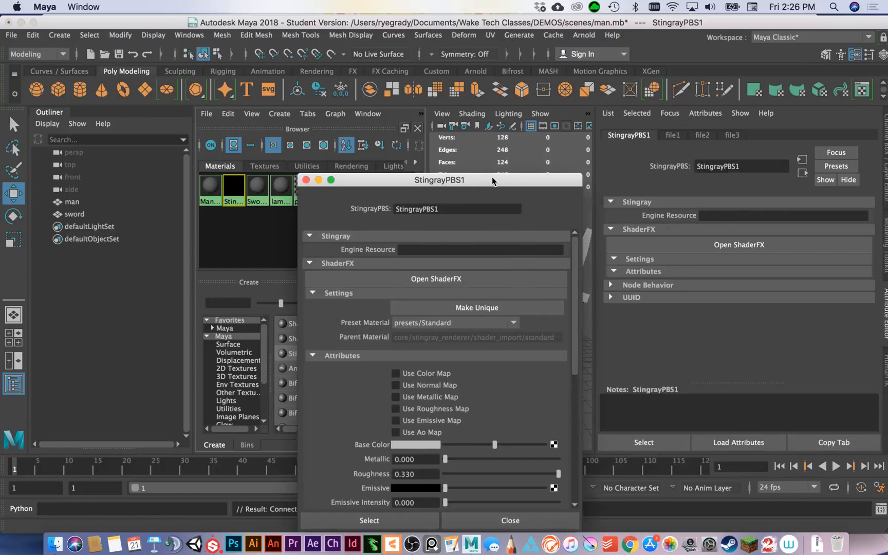
pyautogui.moveTo(491, 184); pyautogui.dragTo(685, 78)
# Enable the color, normal, metallic and roughness maps on the Stingray PBS material.
pyautogui.scroll(-5, 686, 279)
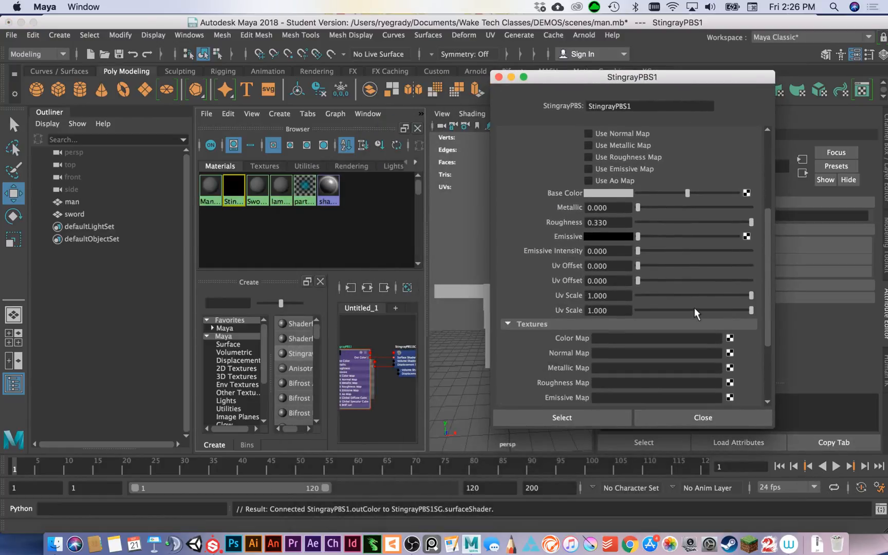
pyautogui.scroll(4, 691, 310)
pyautogui.scroll(-3, 691, 316)
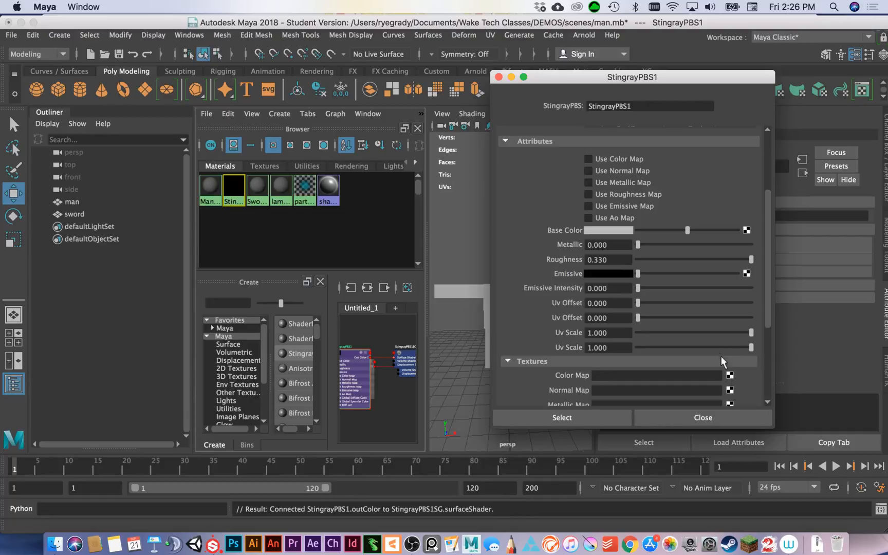
pyautogui.scroll(-3, 722, 344)
pyautogui.scroll(5, 722, 344)
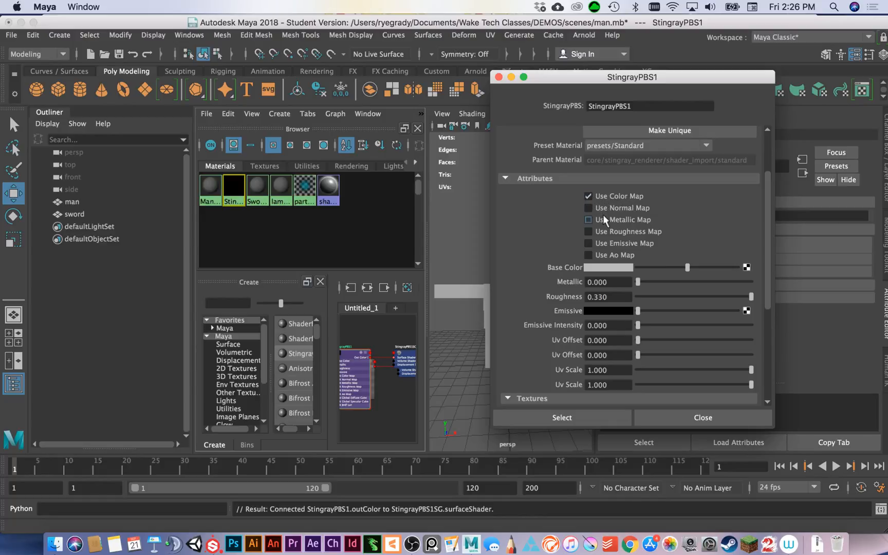
pyautogui.click(588, 208)
pyautogui.click(588, 232)
pyautogui.scroll(3, 700, 325)
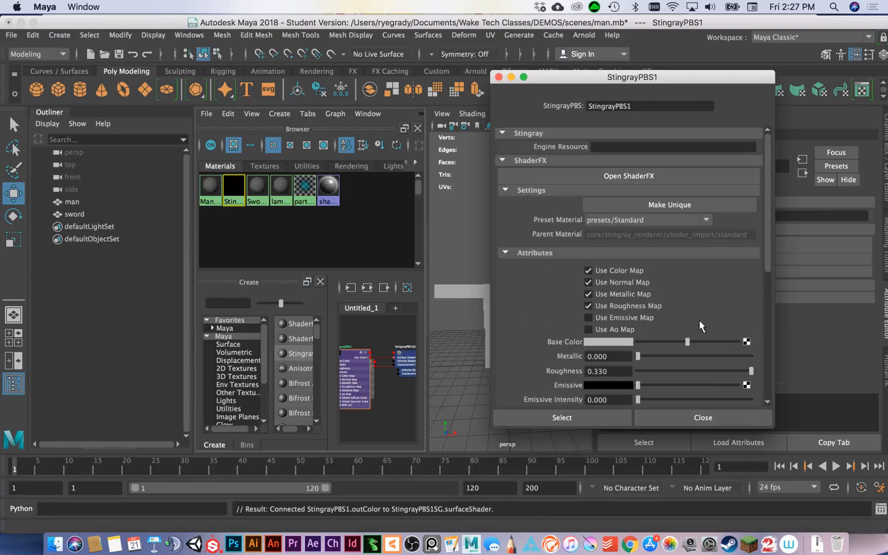
# Connect a file texture to the Stingray PBS material's color map and load MANSWORDEXPORT_Swordbert_BaseColor.png into it.
pyautogui.scroll(-8, 696, 321)
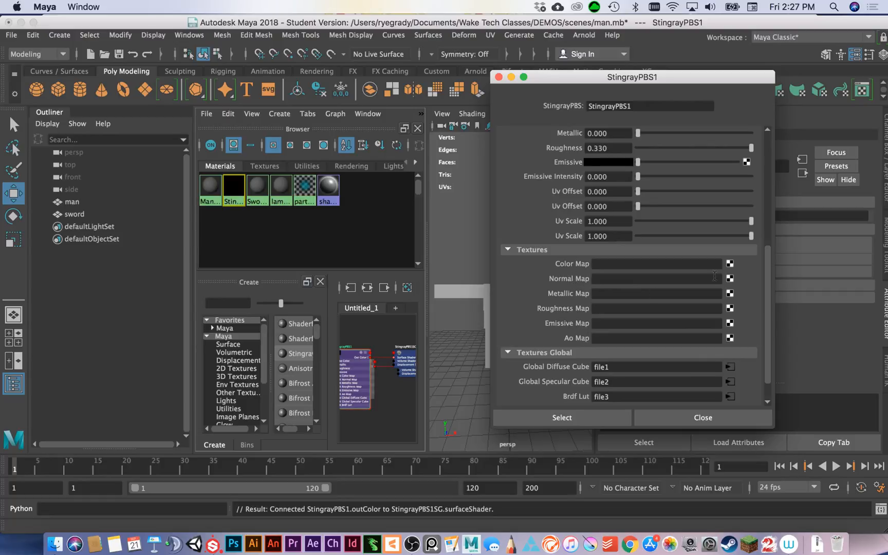
pyautogui.click(729, 262)
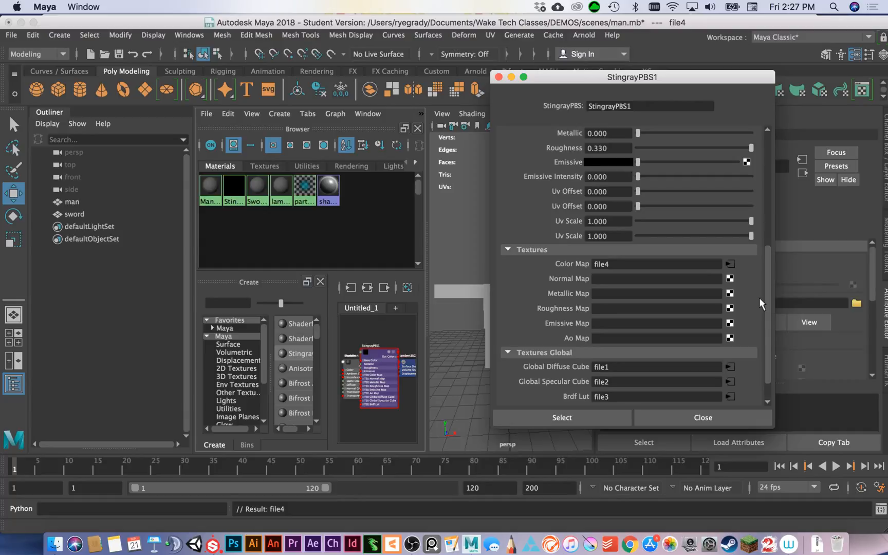
pyautogui.moveTo(709, 82); pyautogui.dragTo(507, 94)
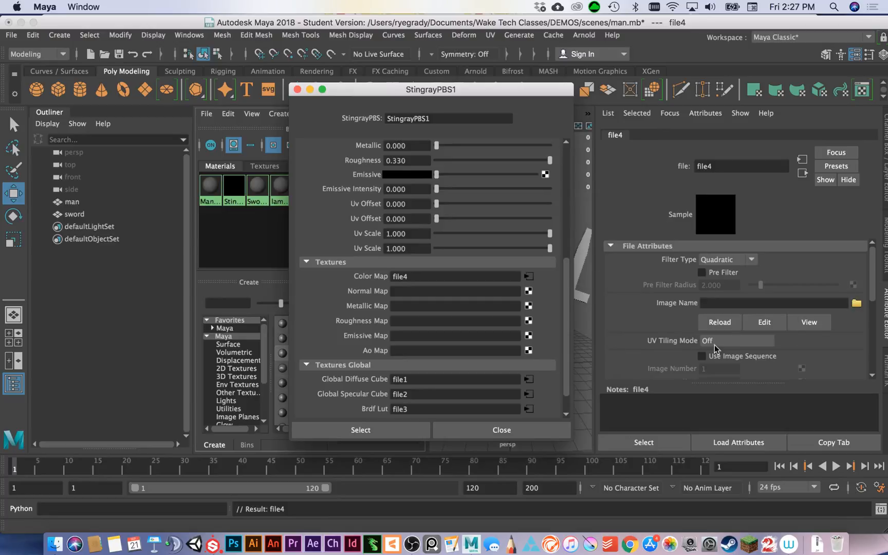
pyautogui.click(857, 305)
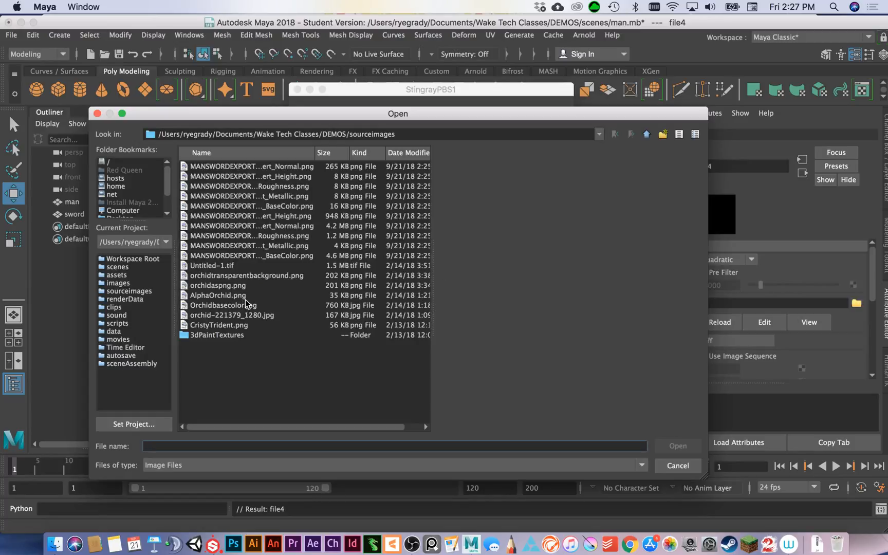
pyautogui.click(290, 207)
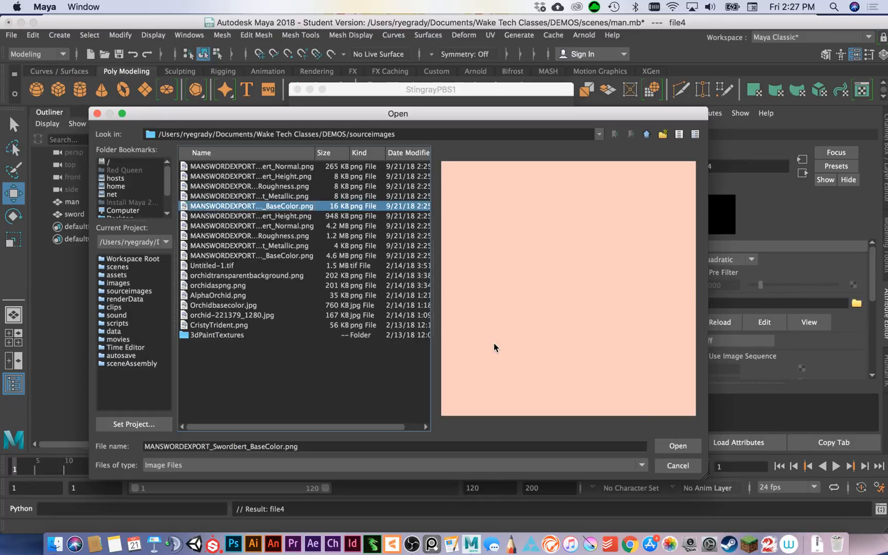
pyautogui.click(680, 446)
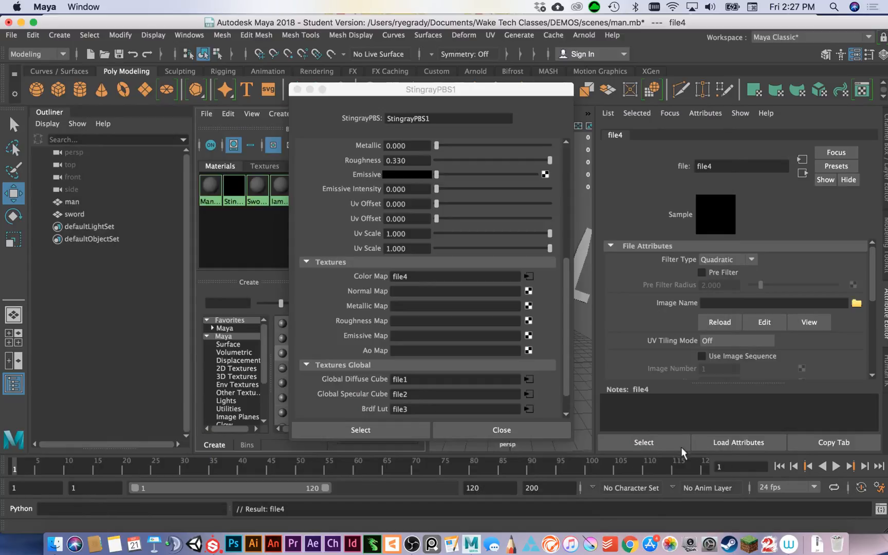
# Rename the Stingray PBS material SWORDRAY and its base color file node SWORDBASECOLOR.
pyautogui.click(448, 119)
pyautogui.doubleClick(403, 116)
pyautogui.write('SW')
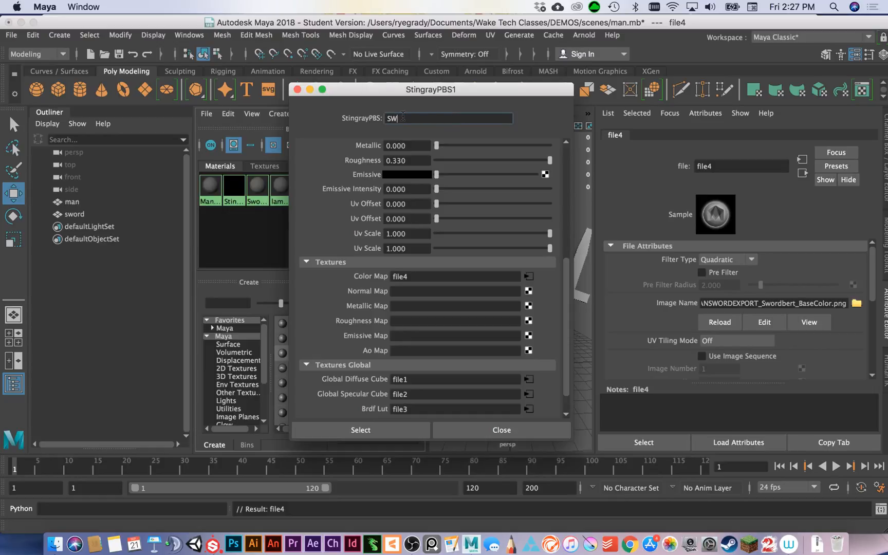
pyautogui.write('ORDRAY')
pyautogui.click(763, 195)
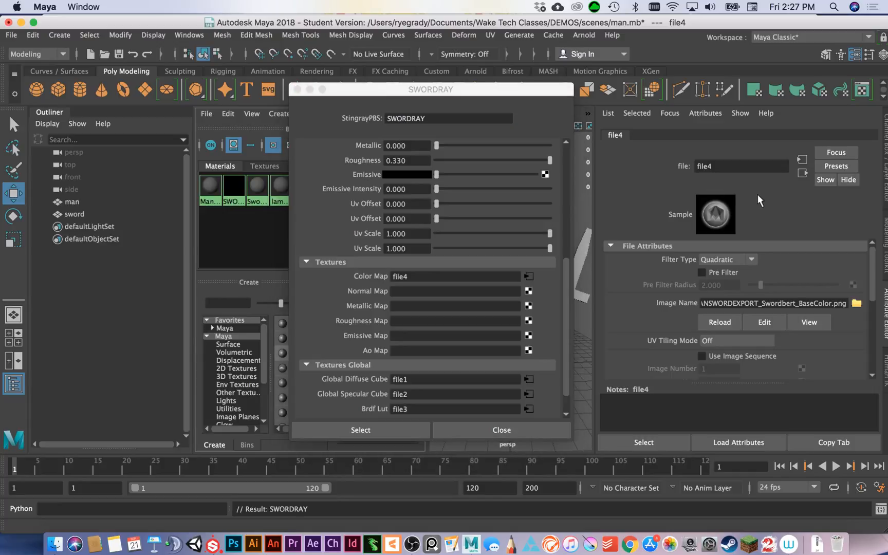
pyautogui.moveTo(750, 166); pyautogui.dragTo(686, 174)
pyautogui.write('SWORDBASECOLOR')
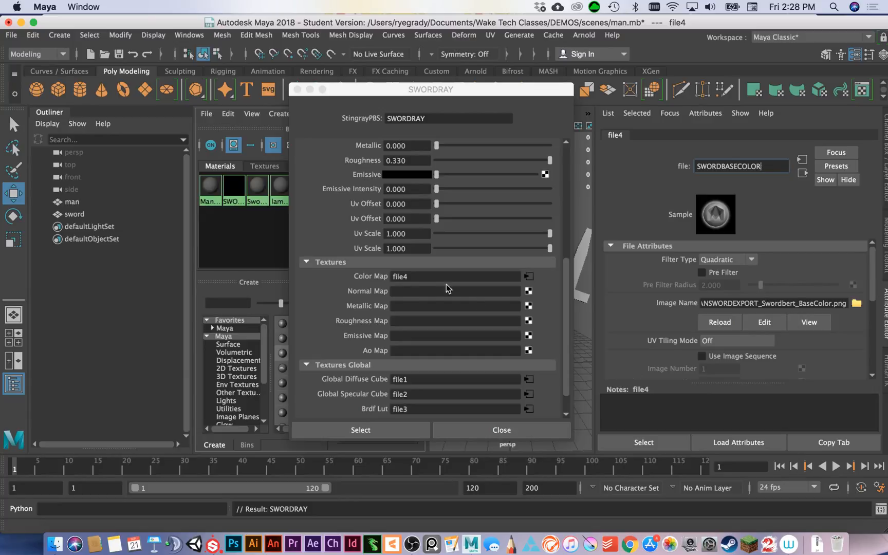
# Connect a file texture to SWORDRAY's normal map and load MANSWORDEXPORT_Swordbert_Normal.png into it.
pyautogui.click(528, 291)
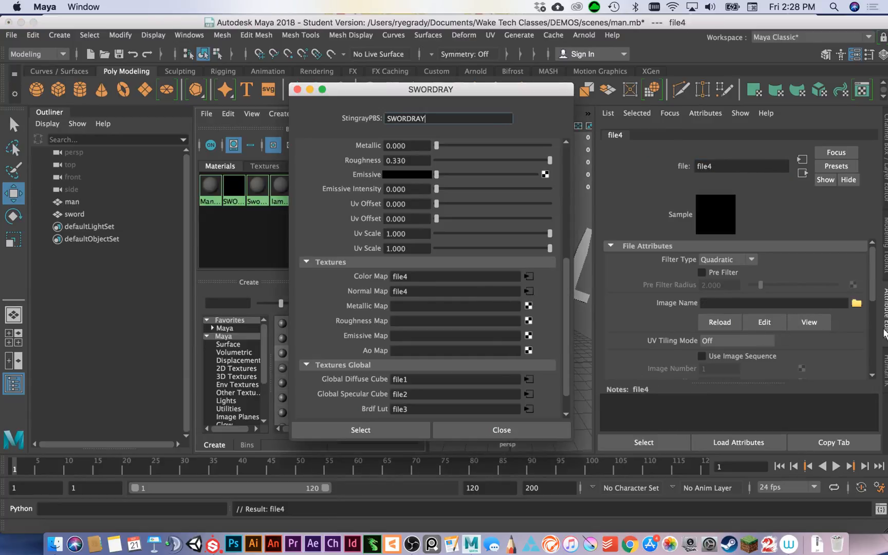
pyautogui.click(855, 302)
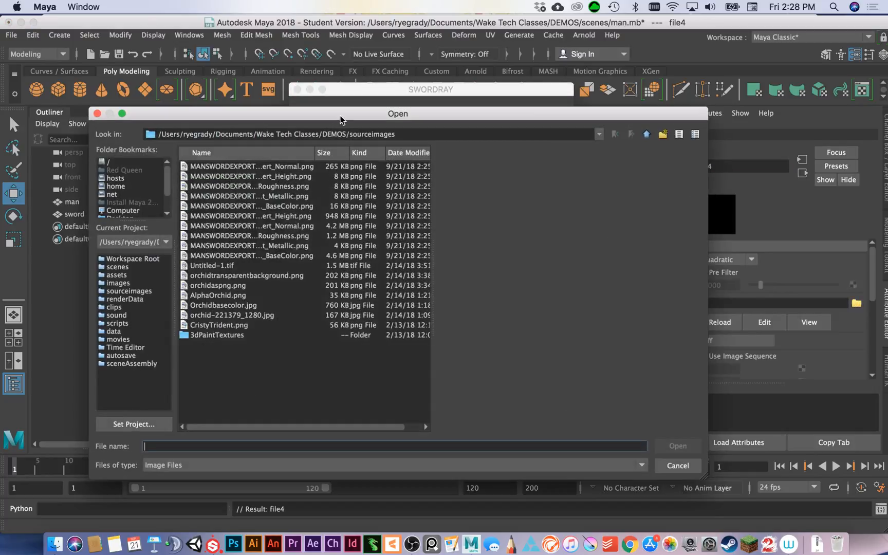
pyautogui.moveTo(340, 120); pyautogui.dragTo(417, 135)
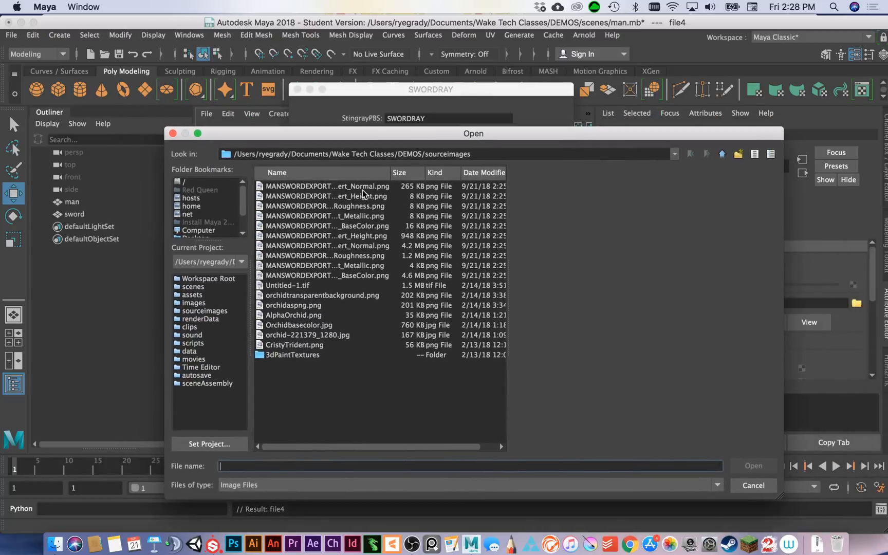
pyautogui.click(363, 186)
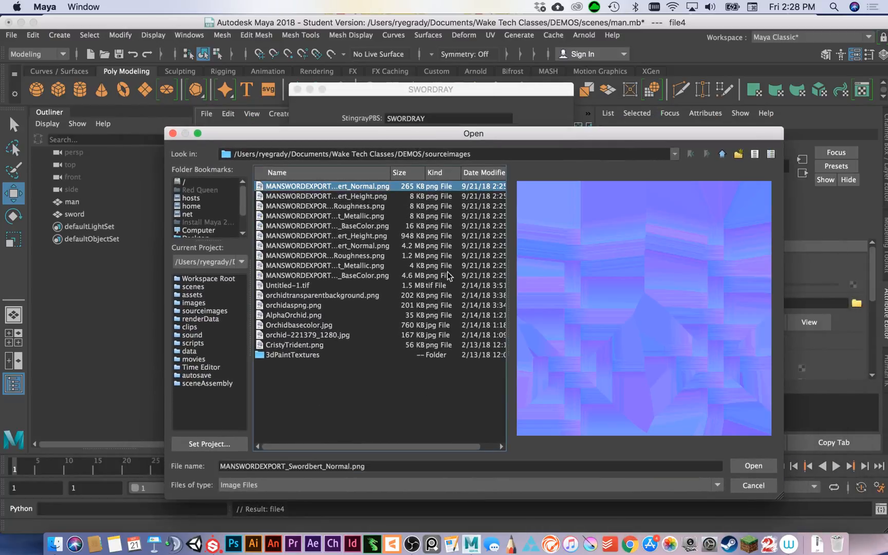
pyautogui.click(753, 466)
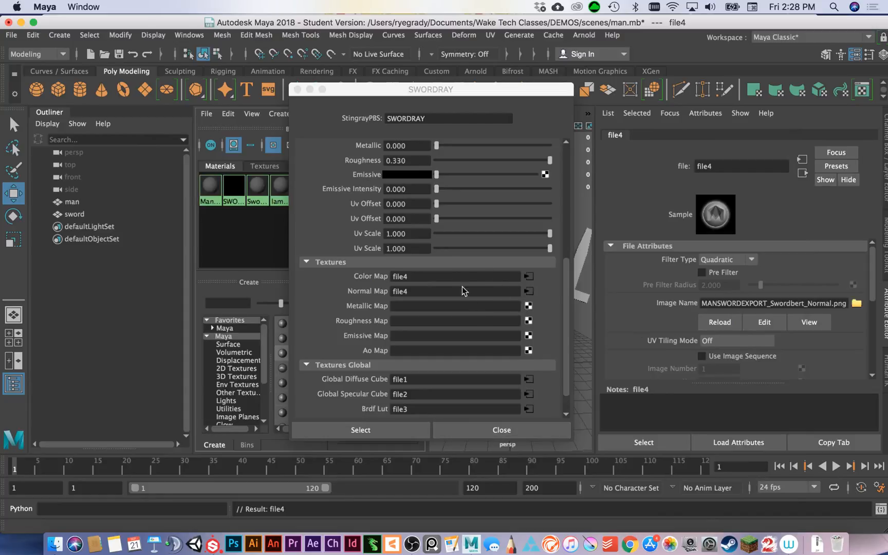
# Connect a file texture to SWORDRAY's metallic map and load MANSWORDEXPORT_Swordbert_Metallic.png into it.
pyautogui.click(529, 306)
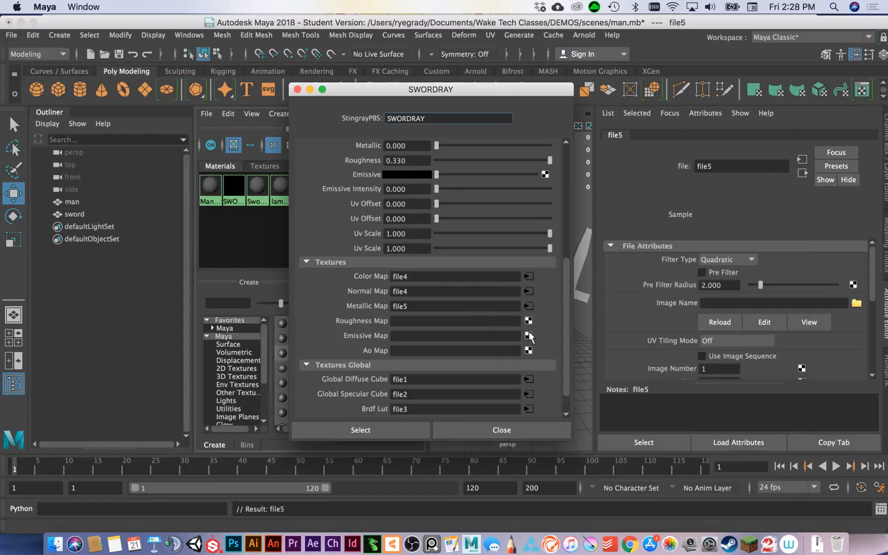
pyautogui.click(856, 303)
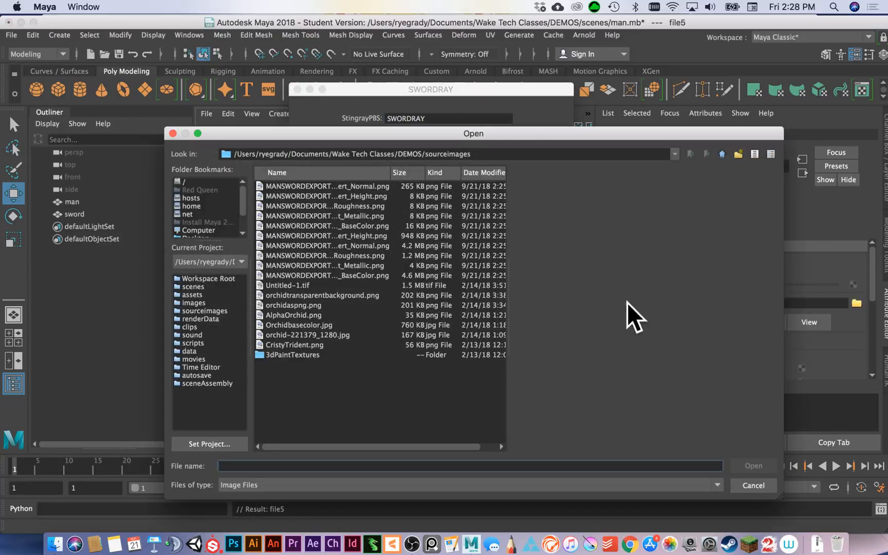
pyautogui.click(346, 216)
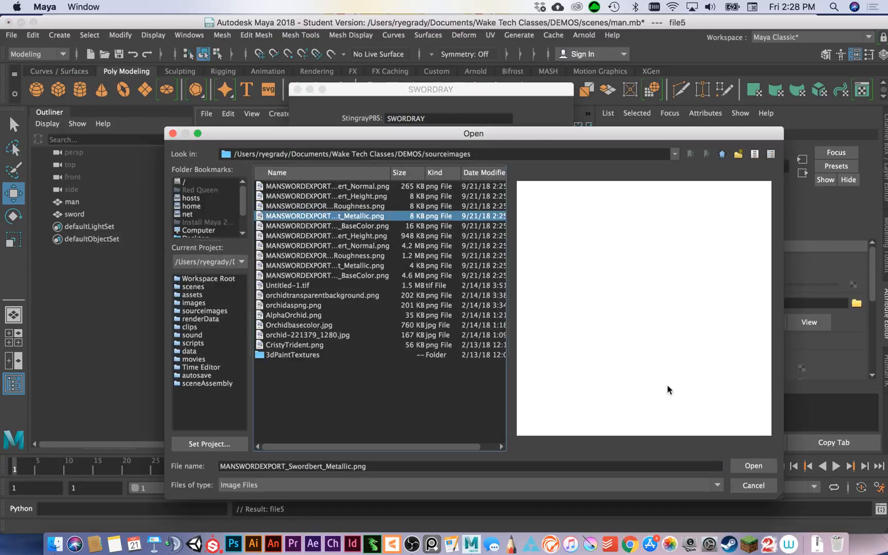
pyautogui.click(753, 465)
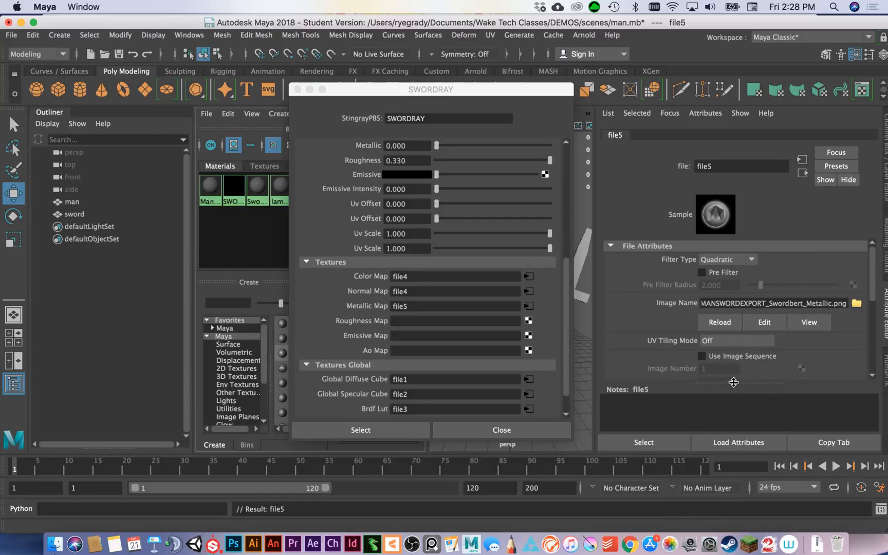
# Connect a file texture to SWORDRAY's roughness map, load MANSWORDEXPORT_Manbert_Roughness.png into it, and close the floating attributes window.
pyautogui.click(528, 320)
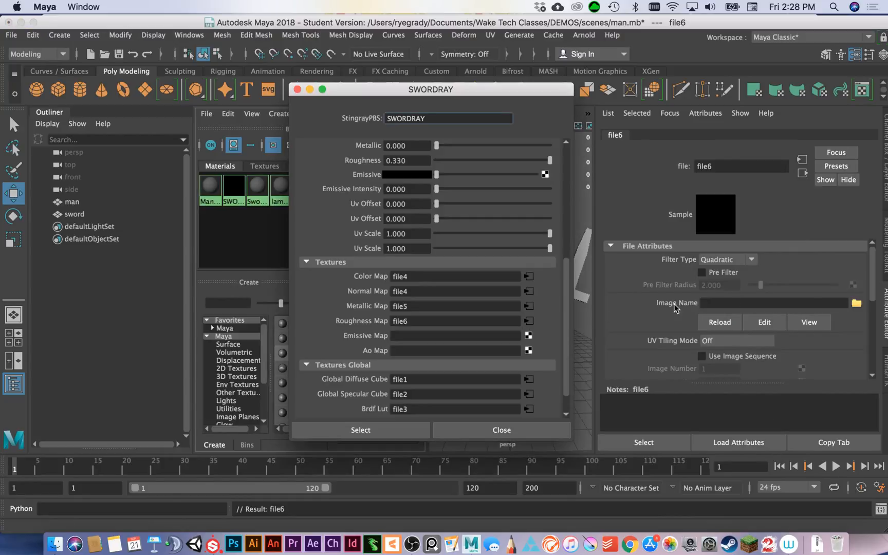
pyautogui.click(856, 304)
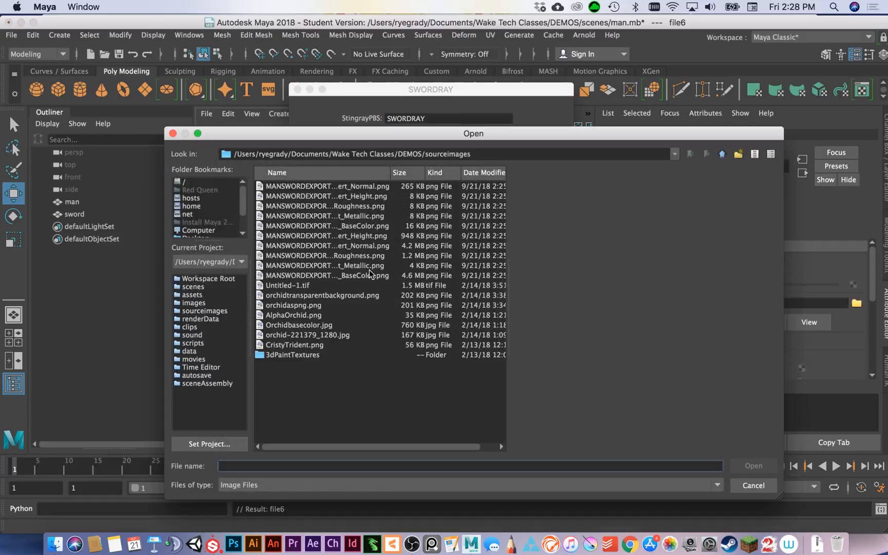
pyautogui.click(368, 255)
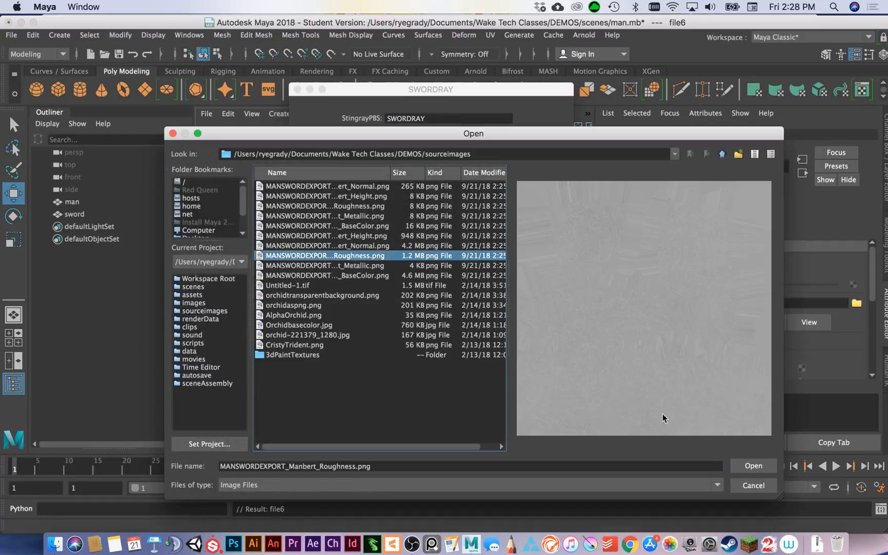
pyautogui.click(751, 466)
pyautogui.click(501, 430)
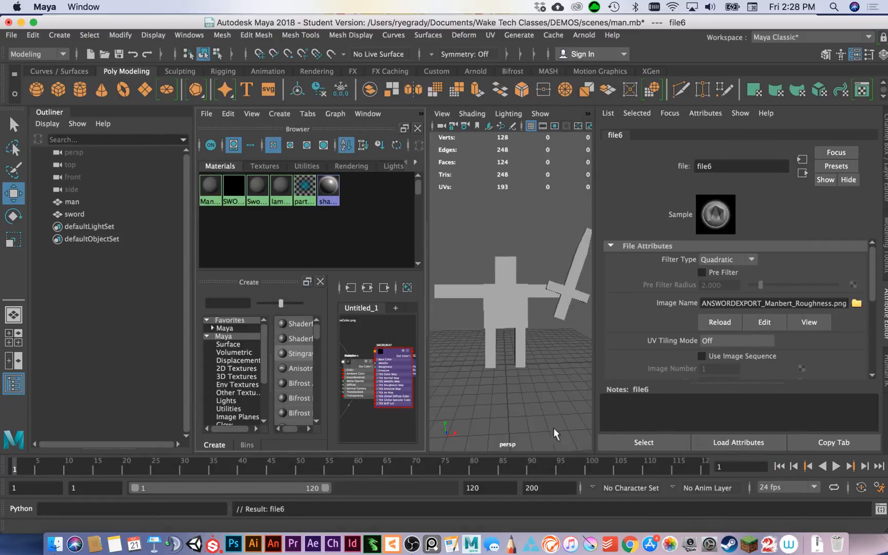
# Rename the roughness file node SW.
pyautogui.doubleClick(746, 166)
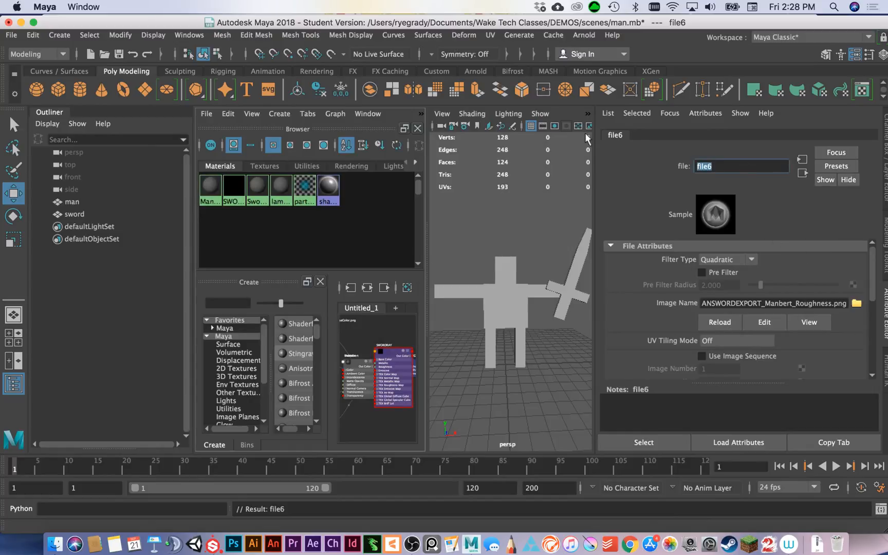
pyautogui.write('SW')
# Try to load MANSWORDEXPORT_Manbert_Metallic.png into the roughness file node.
pyautogui.click(856, 303)
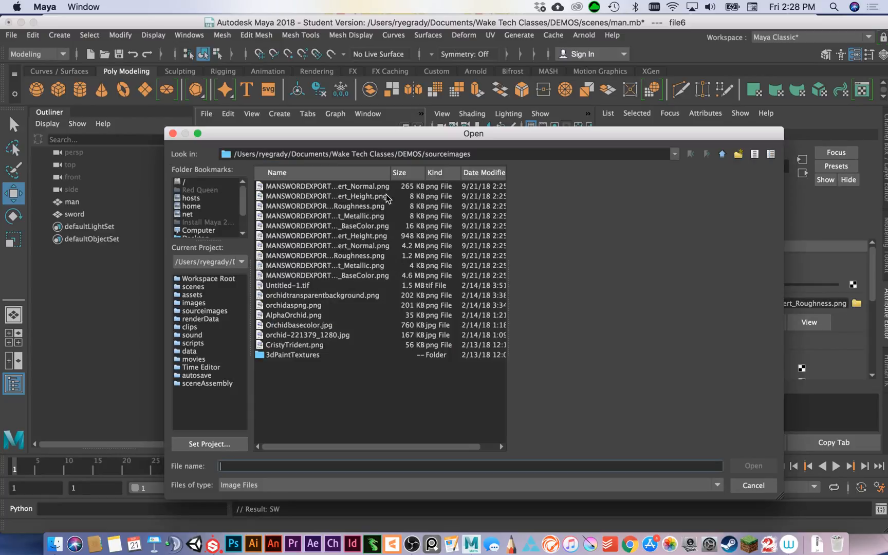
pyautogui.click(363, 267)
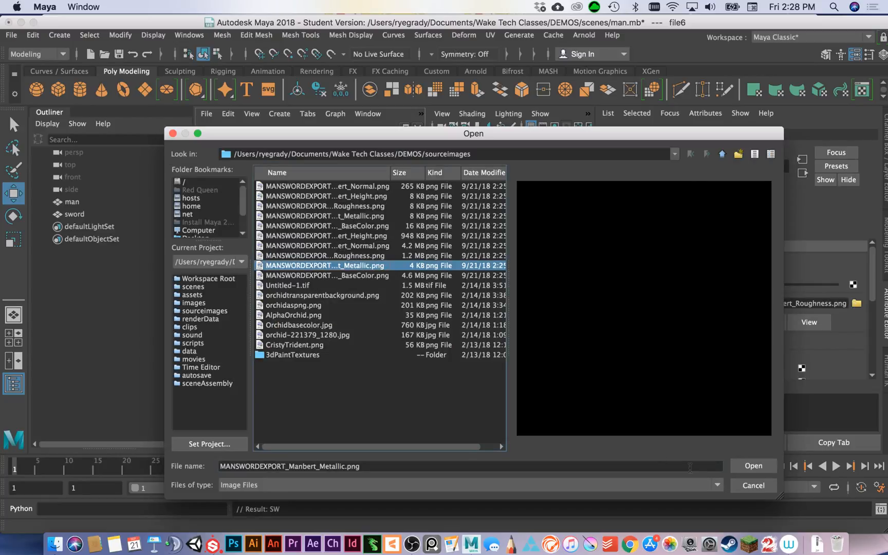
pyautogui.click(753, 465)
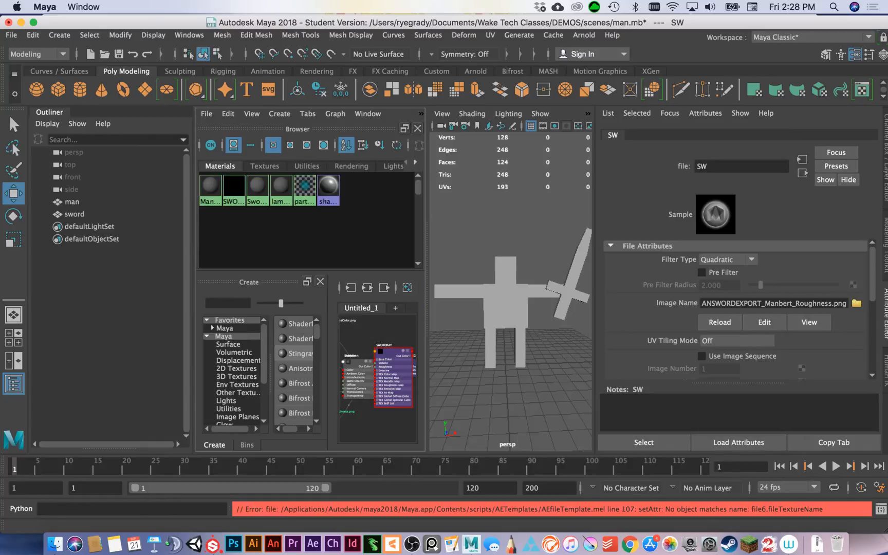
# Load MANSWORDEXPORT_Swordbert_Roughness.png into the roughness file node and rename the node SWORDROUGHNESS.
pyautogui.click(857, 303)
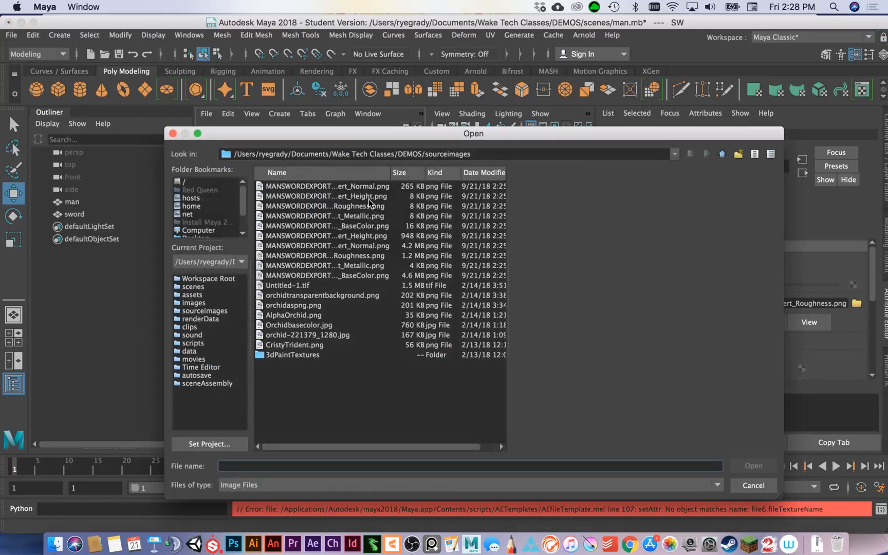
pyautogui.click(360, 208)
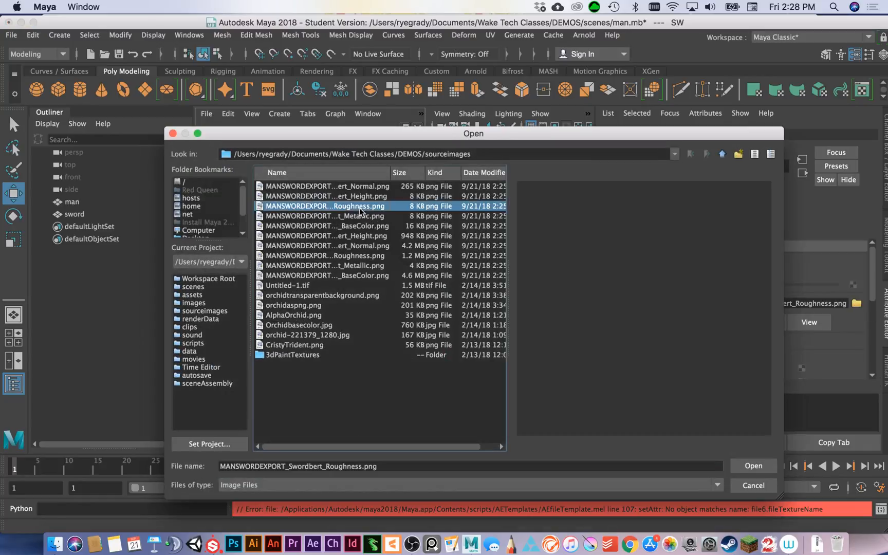
pyautogui.click(753, 466)
pyautogui.click(714, 168)
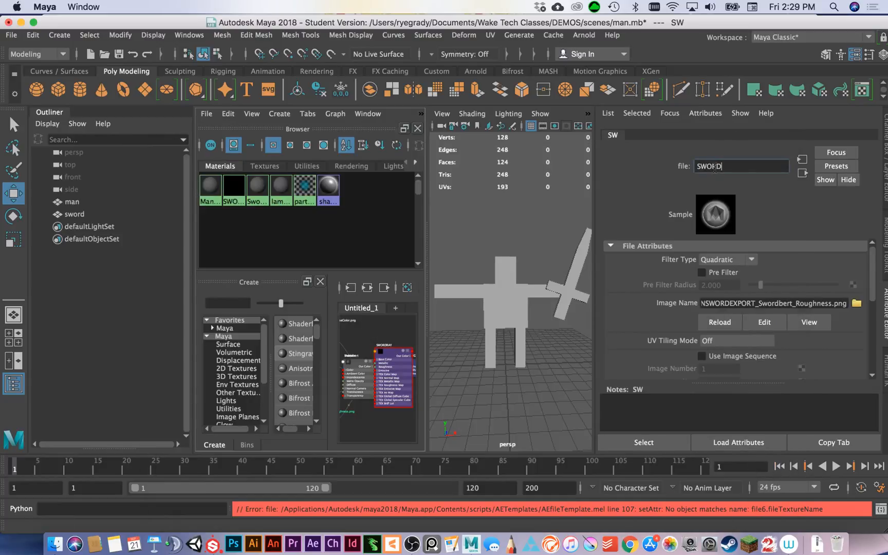
pyautogui.write('ORDROUGHNESS')
pyautogui.press('Return')
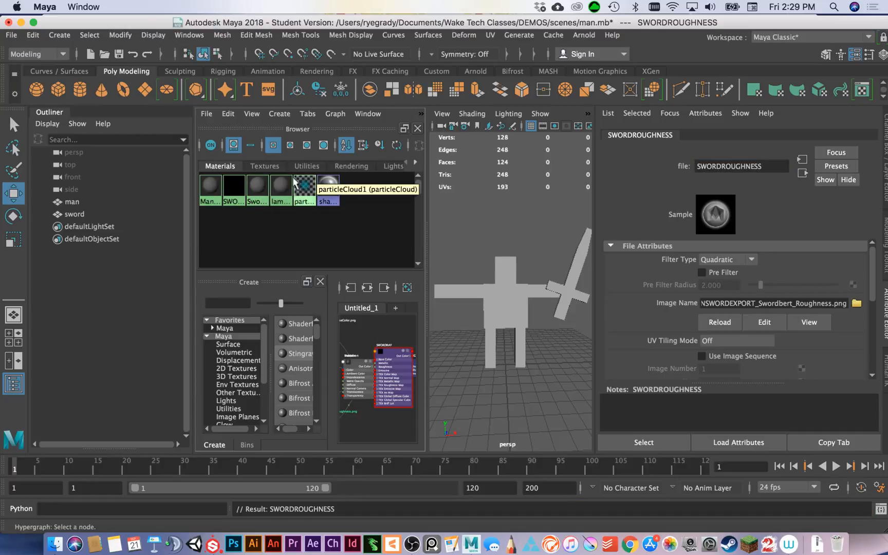
# Find the sword's normal map file node among the Hypershade textures and rename it SWORDNORMAL.
pyautogui.click(255, 167)
pyautogui.click(311, 201)
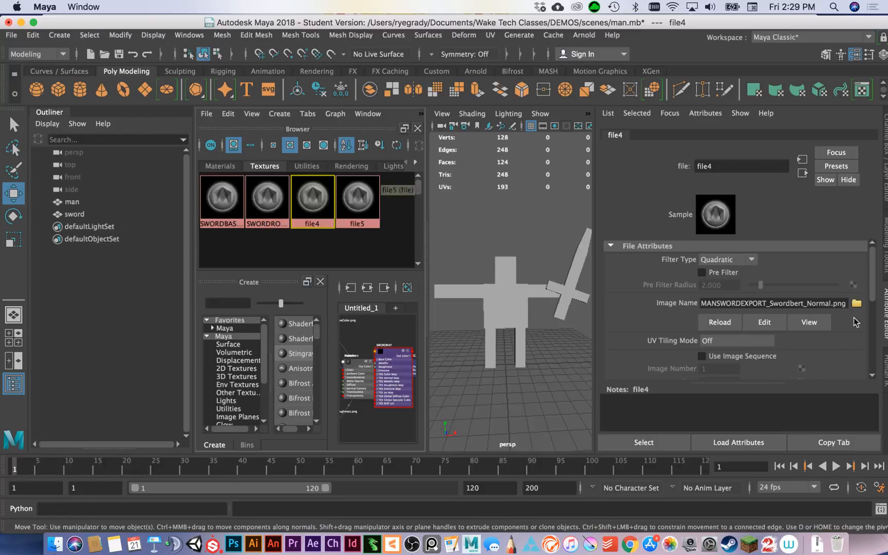
pyautogui.moveTo(718, 166); pyautogui.dragTo(644, 144)
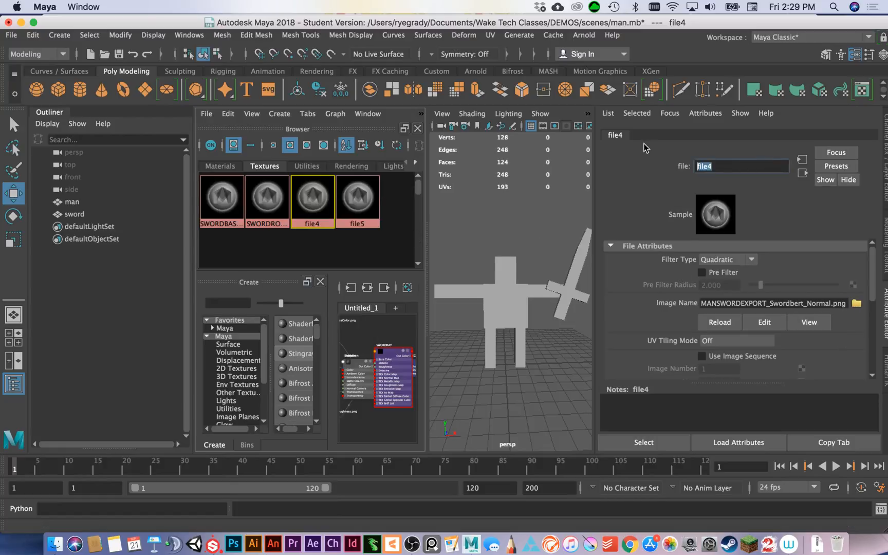
pyautogui.write('SWORDNORMAL')
pyautogui.press('Return')
# Rename the sword's metallic map file node SWORDMETALLIC and clear the selection.
pyautogui.click(373, 198)
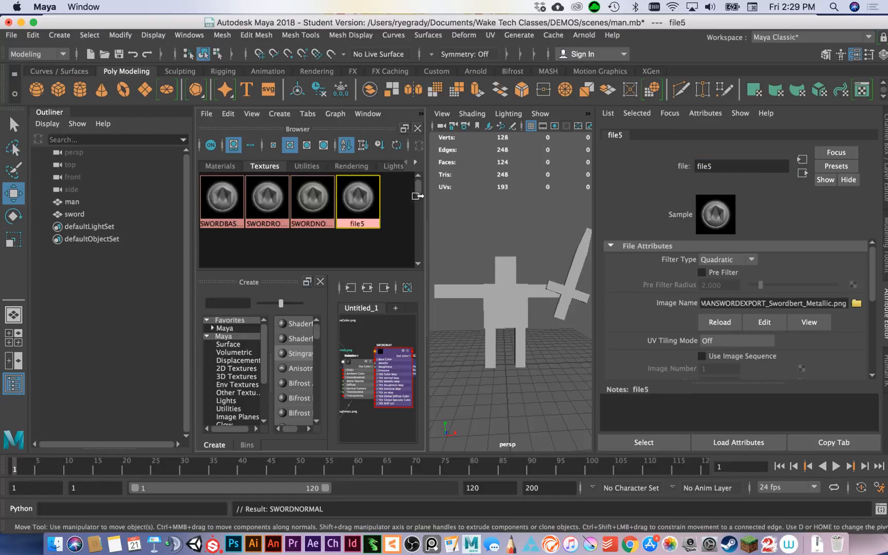
pyautogui.moveTo(740, 167); pyautogui.dragTo(669, 158)
pyautogui.write('SWORDMETALLIC')
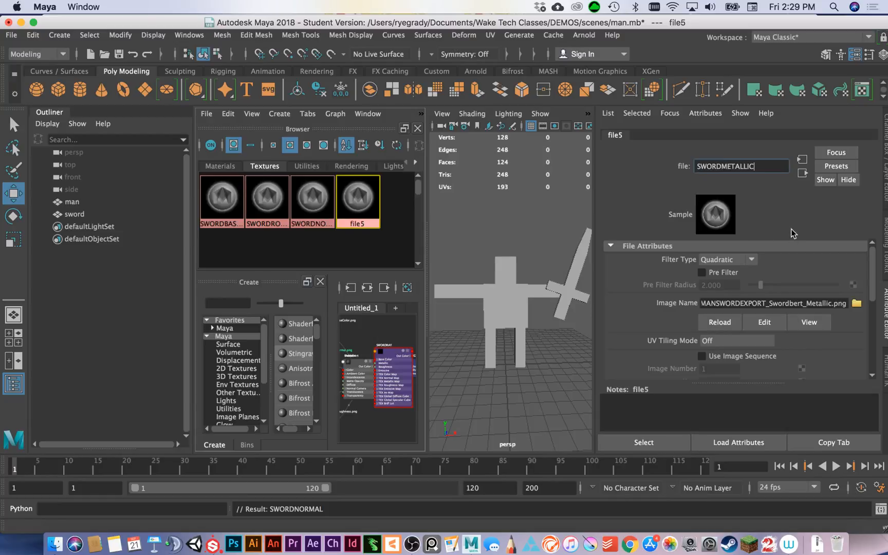
pyautogui.click(387, 263)
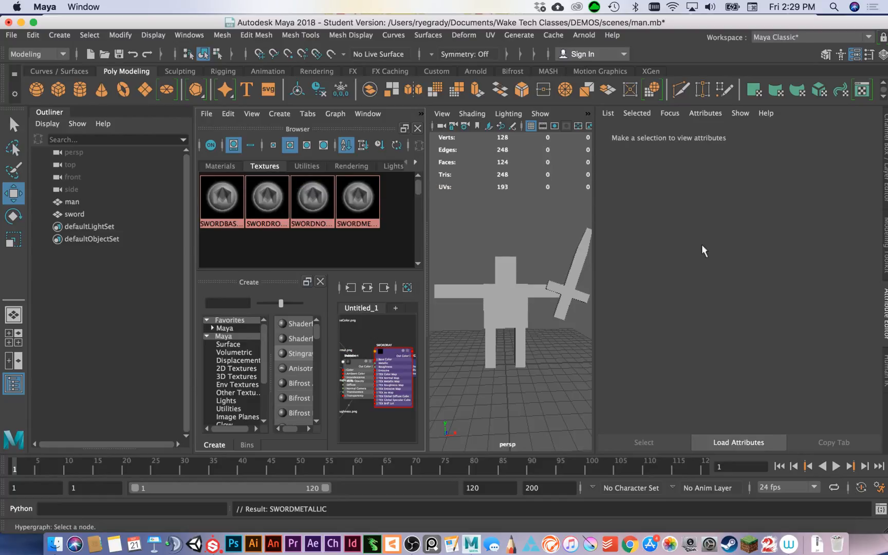
# Assign the SWORDRAY Stingray PBS material from the Hypershade materials to the sword.
pyautogui.click(210, 166)
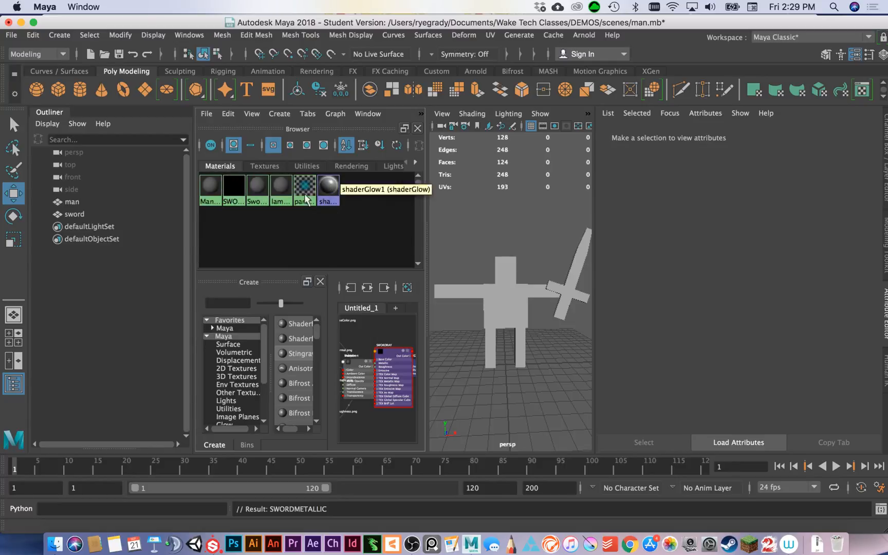
pyautogui.click(578, 266)
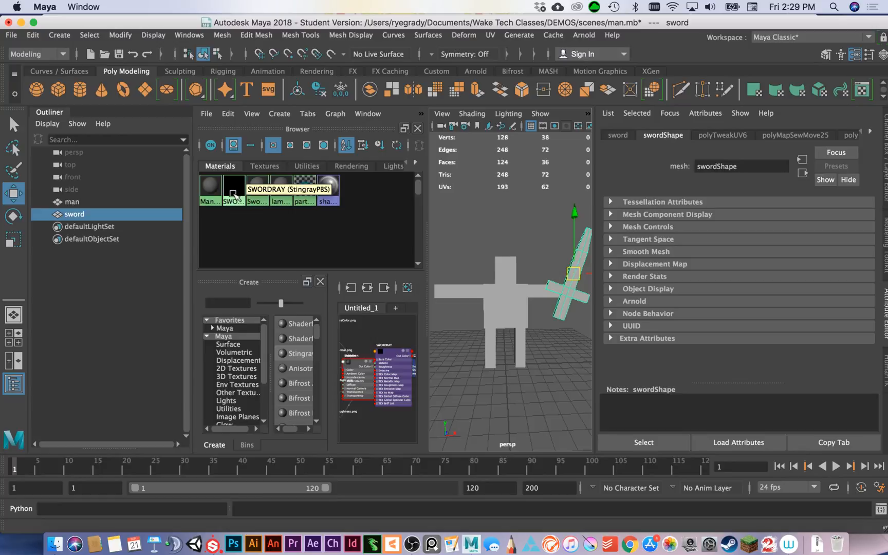
pyautogui.moveTo(232, 194); pyautogui.dragTo(568, 296)
pyautogui.scroll(5, 525, 326)
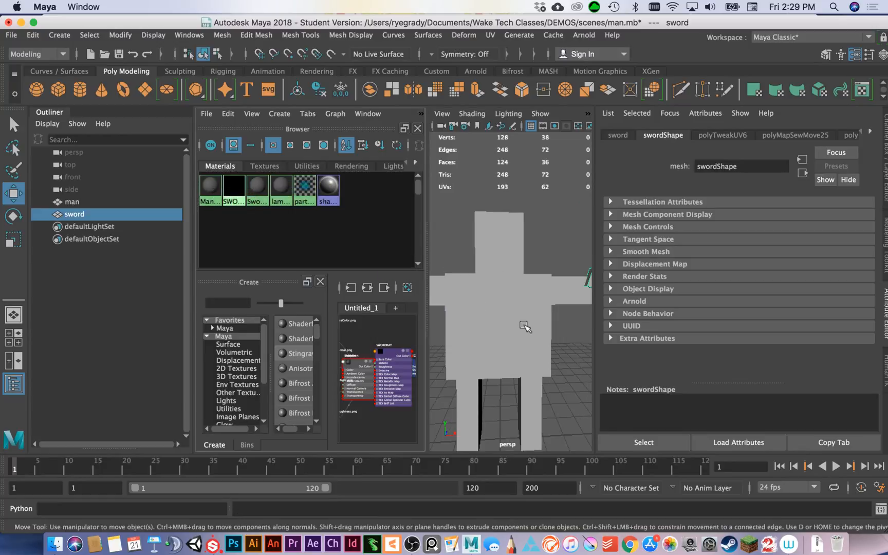
pyautogui.scroll(-10, 525, 325)
# Switch to a single perspective view with textured display, inspect the sword's texture and clear the selection.
pyautogui.click(14, 314)
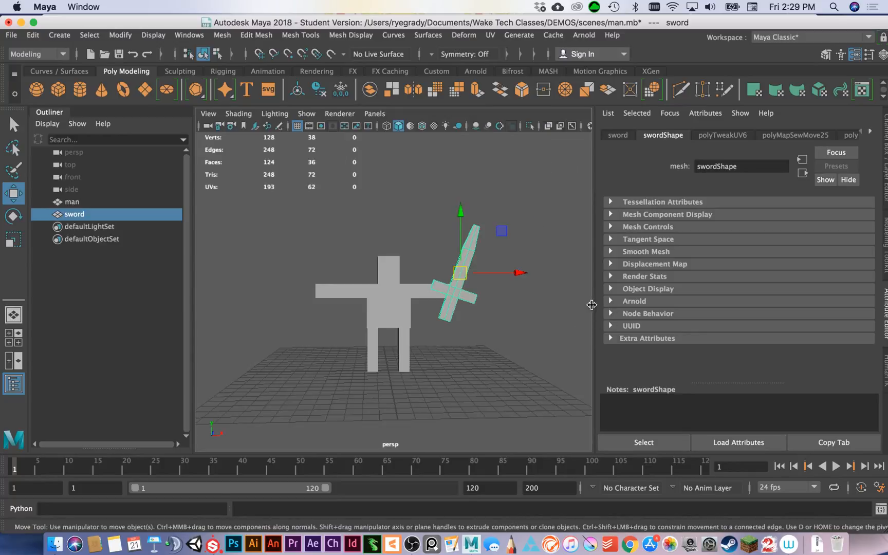
pyautogui.click(434, 126)
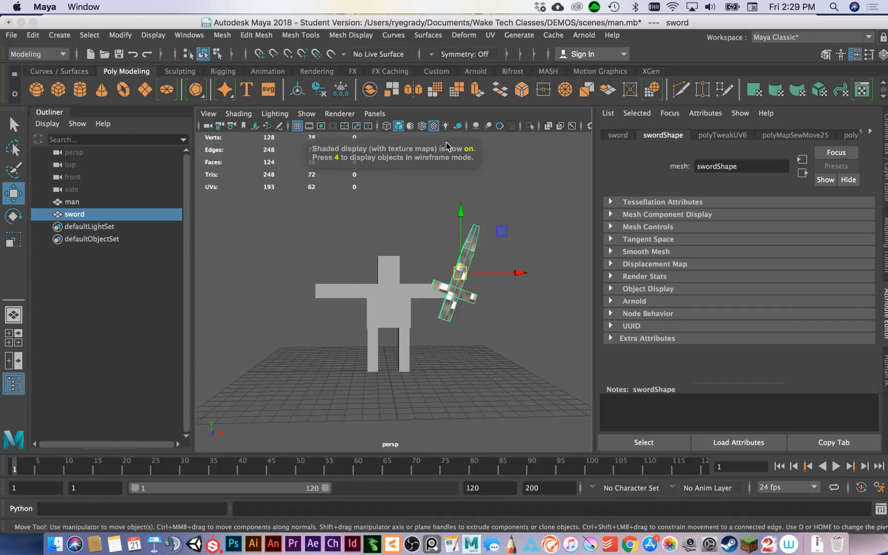
pyautogui.scroll(-5, 509, 243)
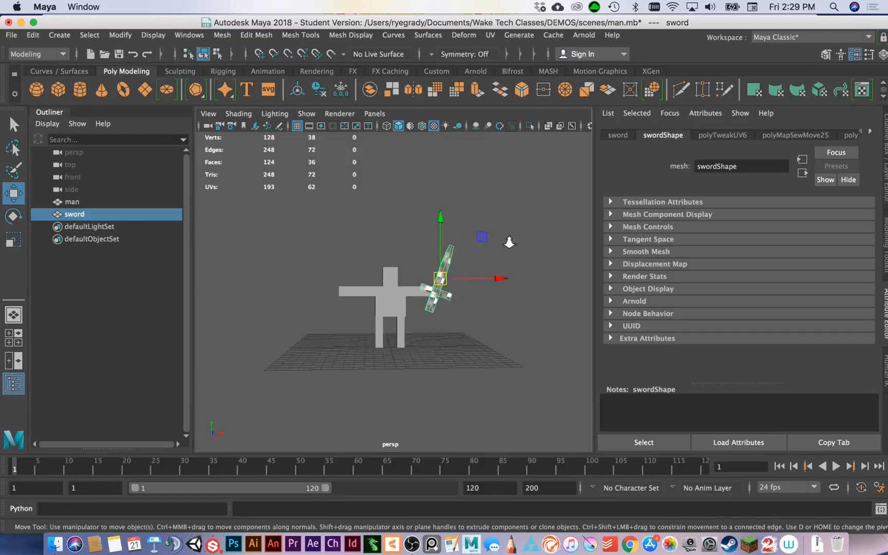
pyautogui.scroll(10, 509, 246)
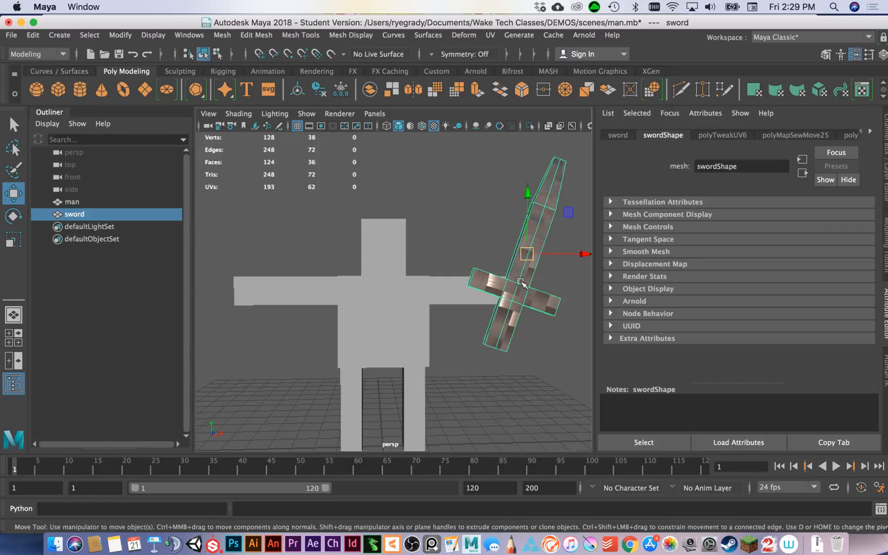
pyautogui.click(550, 364)
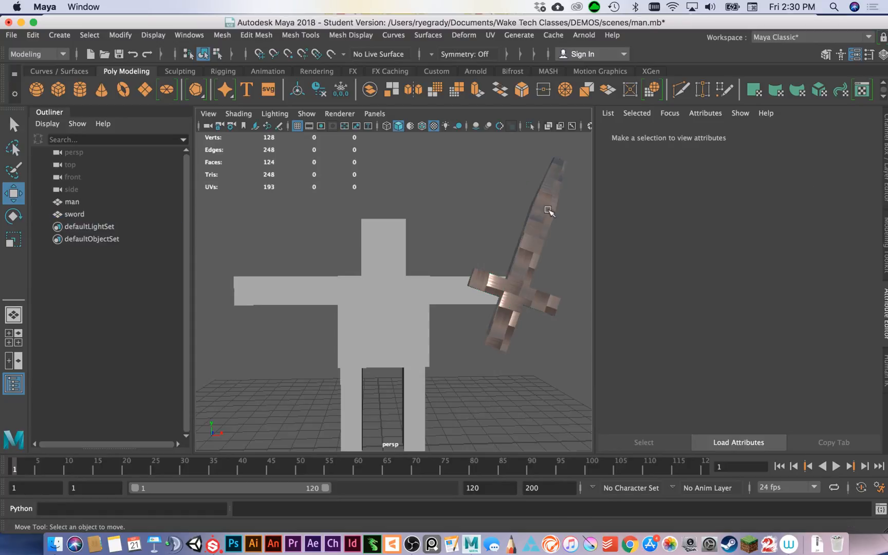
# Select the man and switch to the saved Hypershade/Persp layout.
pyautogui.click(377, 358)
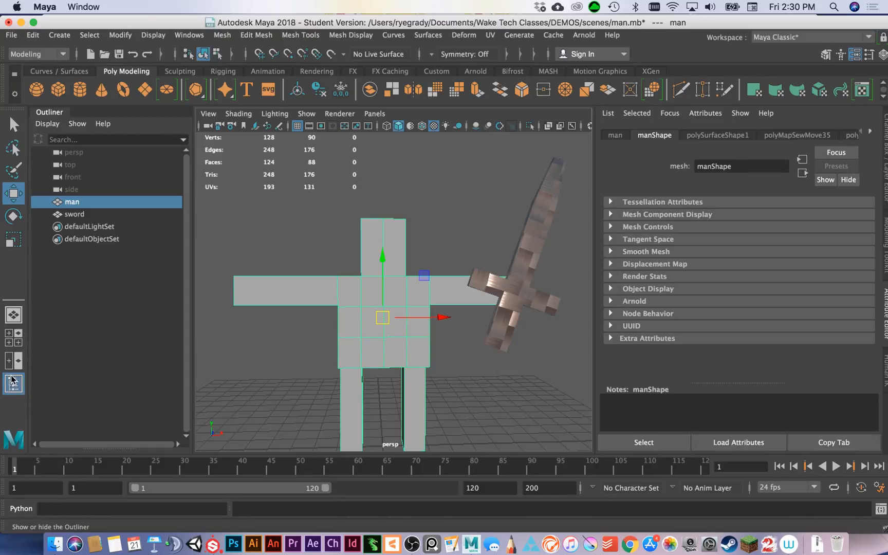
pyautogui.click(376, 114)
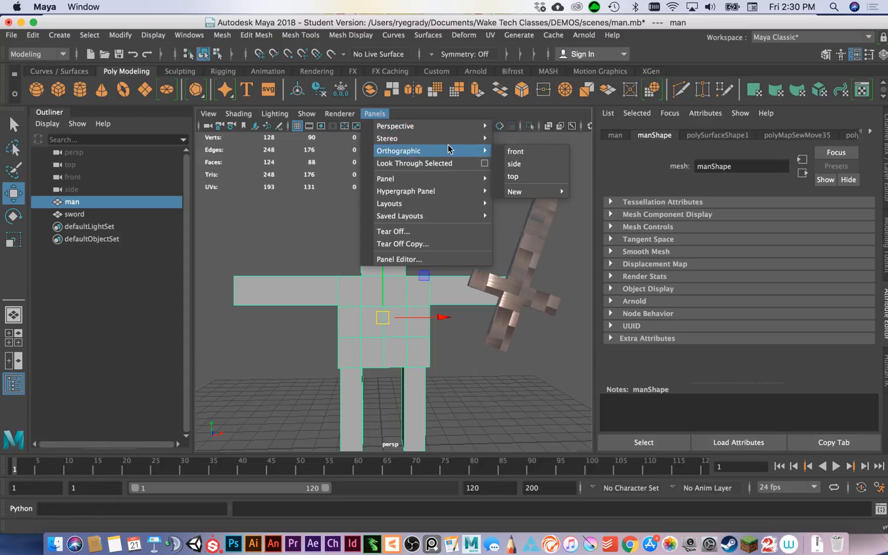
pyautogui.moveTo(456, 218)
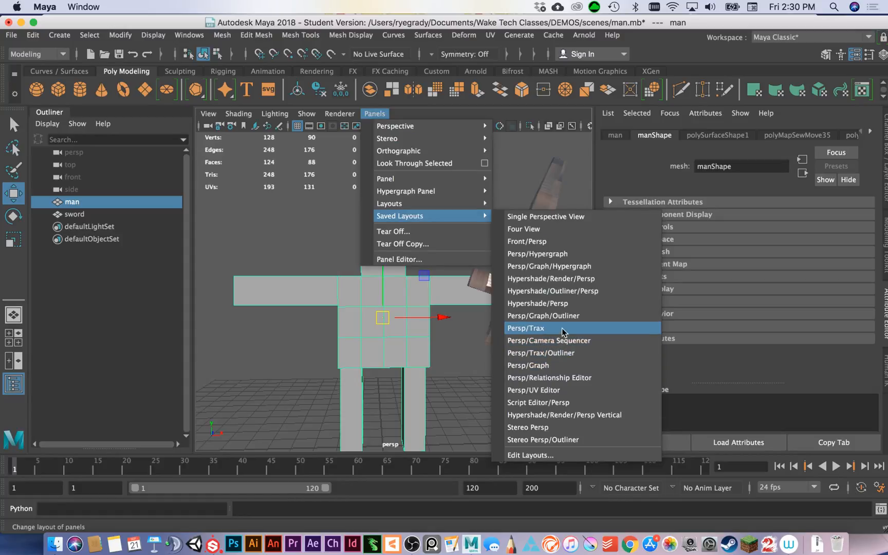
pyautogui.click(565, 304)
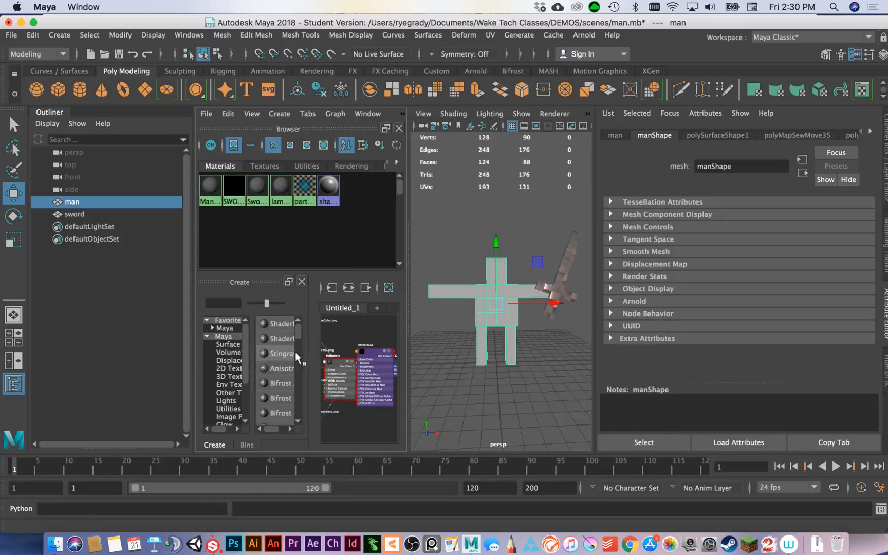
# Create a second Stingray PBS material and rename it MANRAY.
pyautogui.click(279, 352)
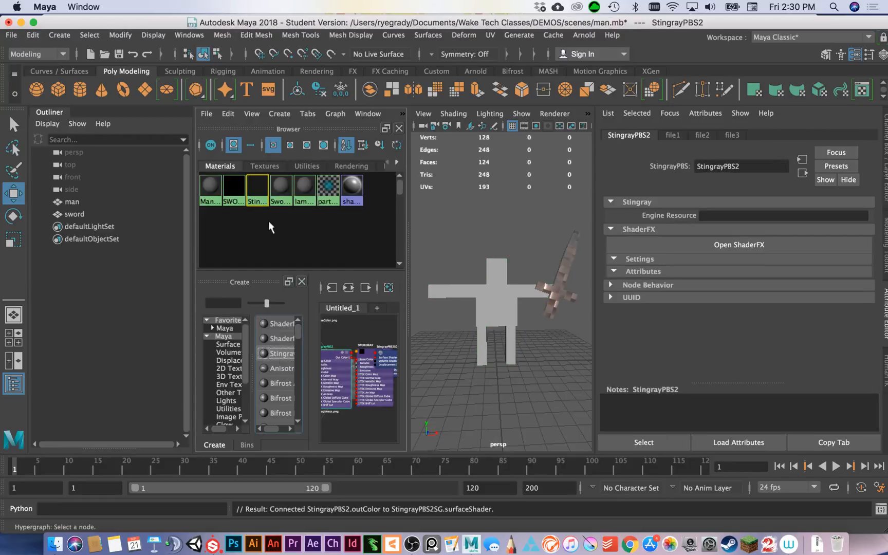
pyautogui.doubleClick(741, 167)
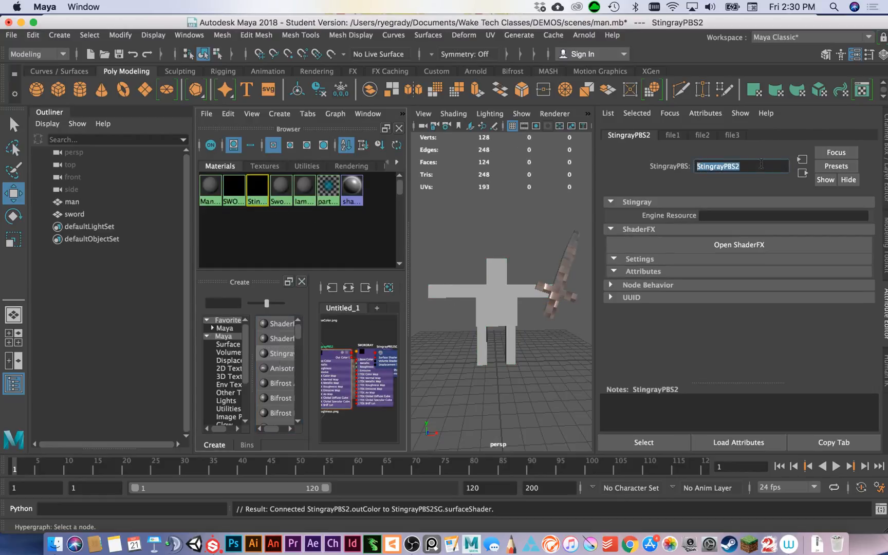
pyautogui.write('MAN')
pyautogui.press('Return')
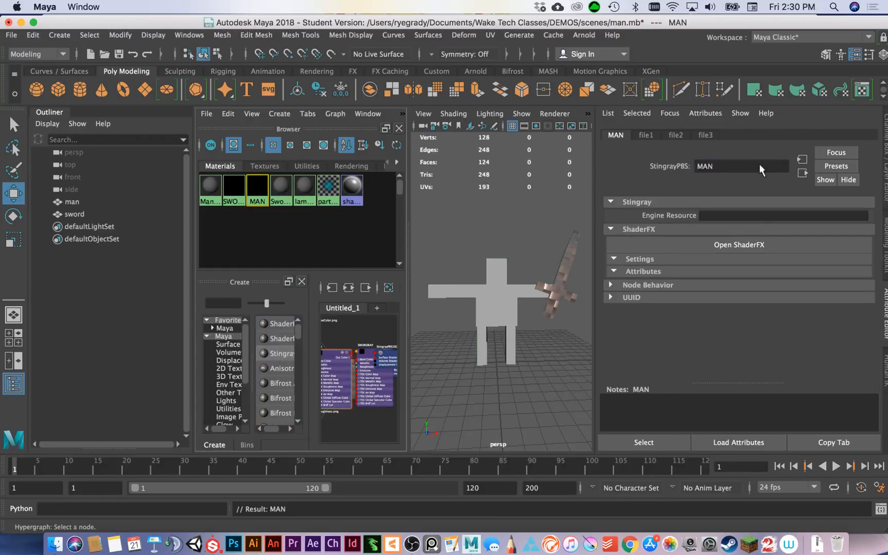
pyautogui.click(758, 164)
# Open a separate copy of MANRAY's attributes and enable its color, normal, metallic and roughness maps.
pyautogui.click(861, 446)
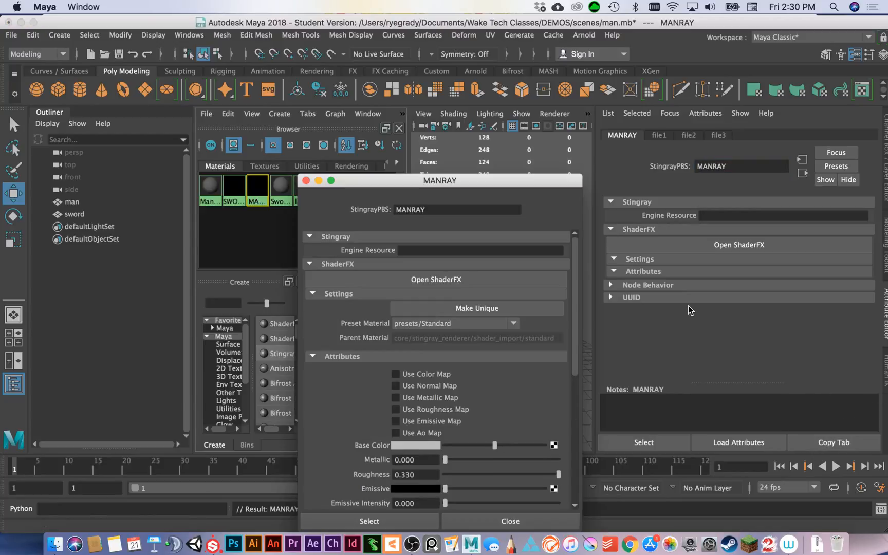
pyautogui.moveTo(496, 184); pyautogui.dragTo(490, 120)
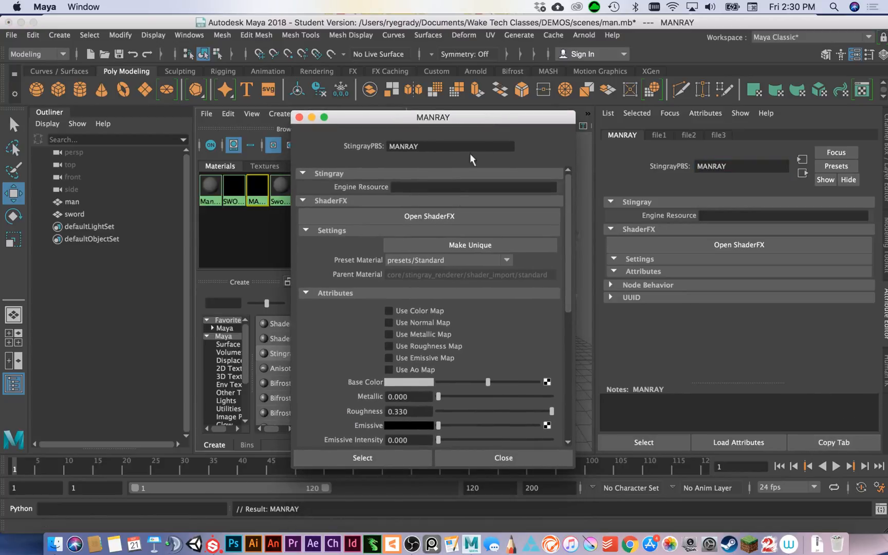
pyautogui.click(390, 312)
pyautogui.click(388, 322)
pyautogui.click(389, 334)
pyautogui.click(389, 346)
# Connect a new file node to MANRAY's color map and load MANSWORDEXPORT_Manbert_BaseColor.png into it.
pyautogui.scroll(-8, 465, 347)
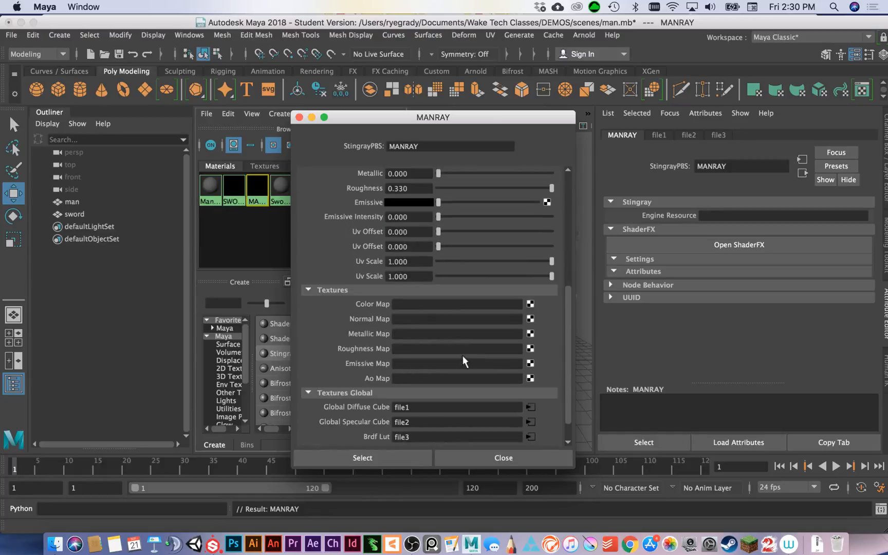
pyautogui.click(530, 303)
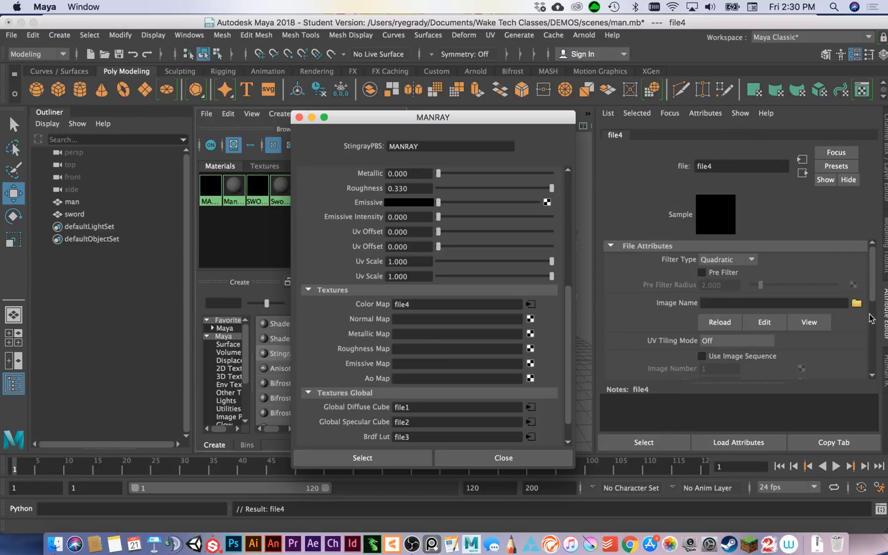
pyautogui.scroll(-1, 568, 314)
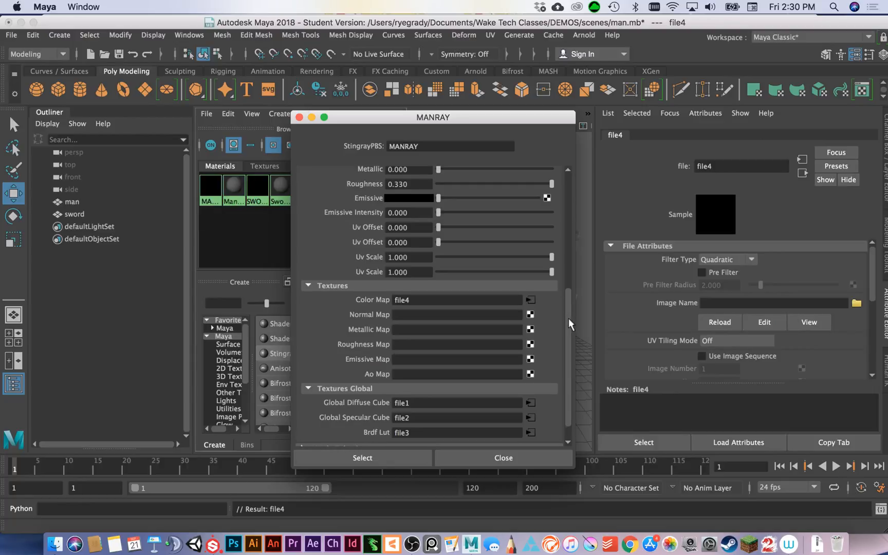
pyautogui.scroll(5, 568, 318)
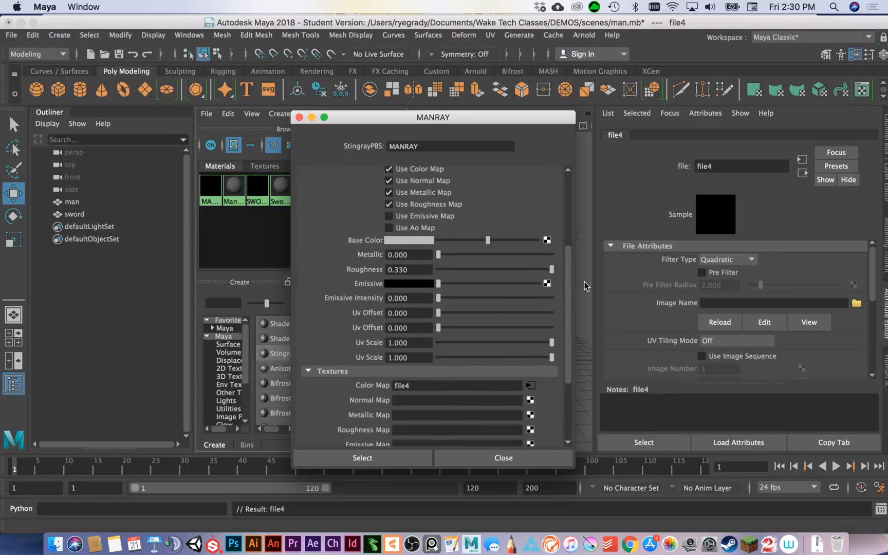
pyautogui.moveTo(568, 296); pyautogui.dragTo(571, 333)
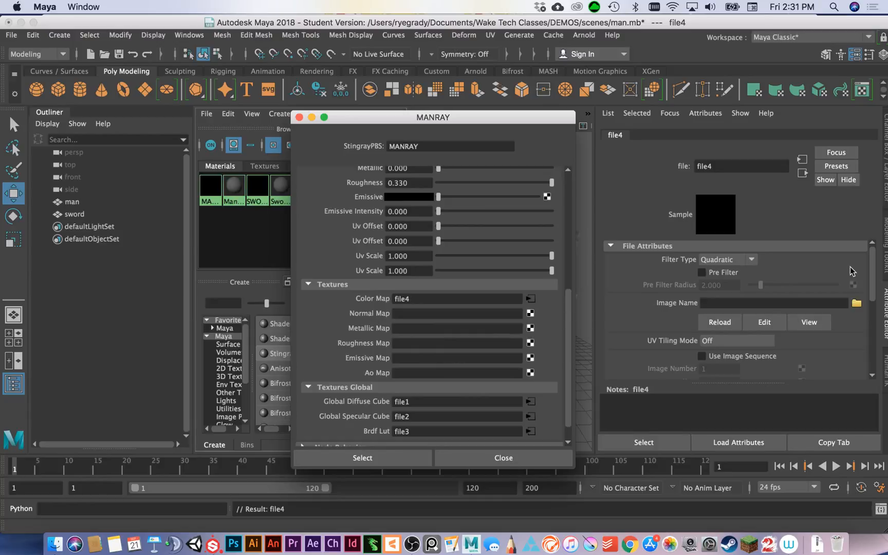
pyautogui.click(856, 303)
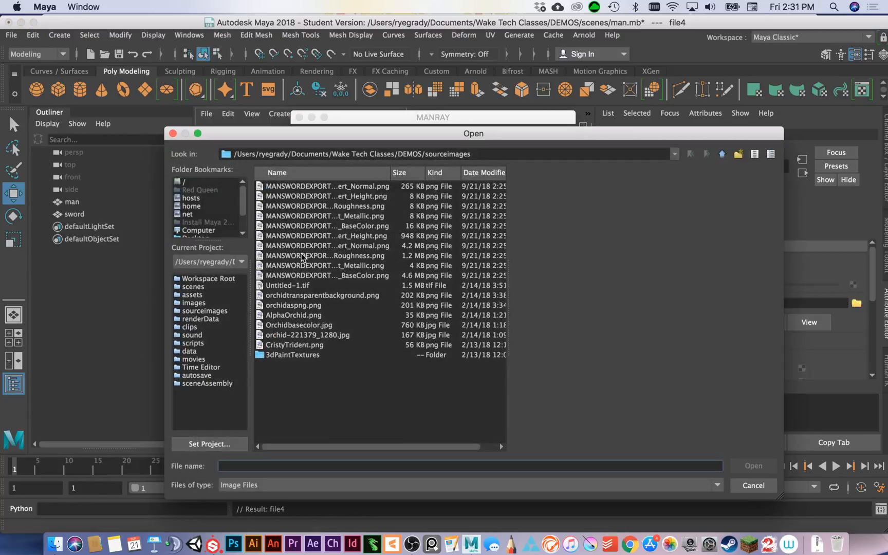
pyautogui.click(343, 228)
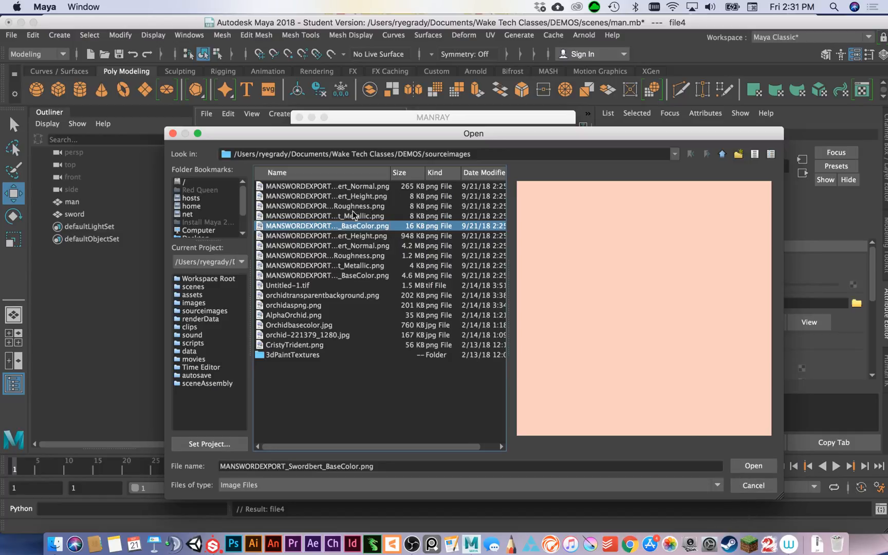
pyautogui.click(353, 276)
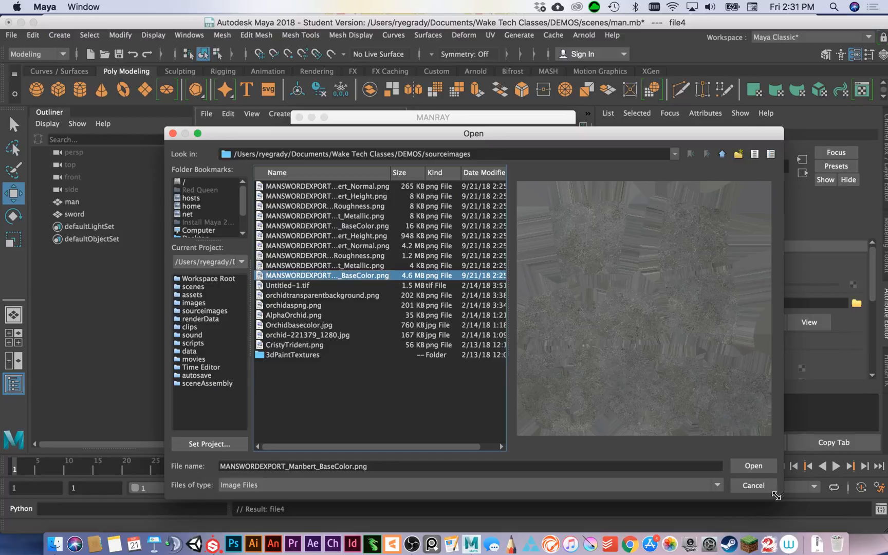
pyautogui.click(752, 467)
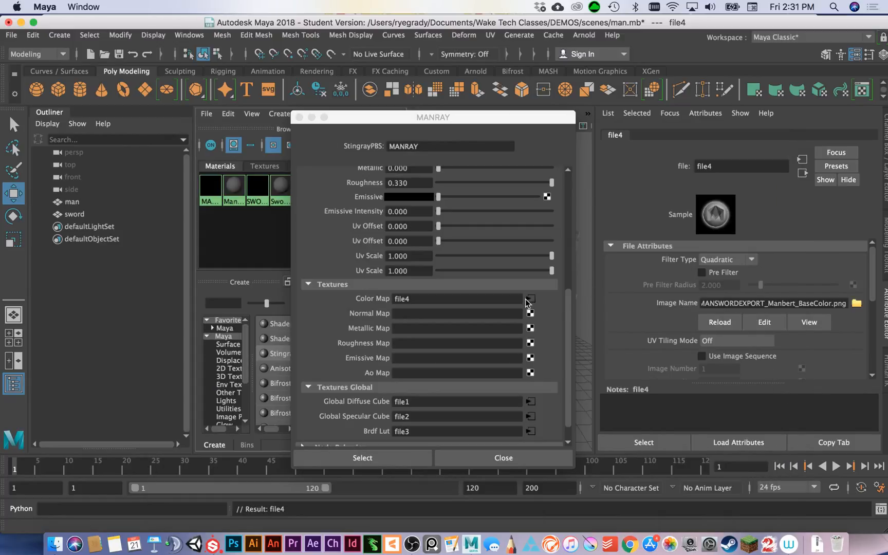
# Rename the man's base color file node BASEMAN.
pyautogui.click(733, 166)
pyautogui.moveTo(742, 167); pyautogui.dragTo(665, 154)
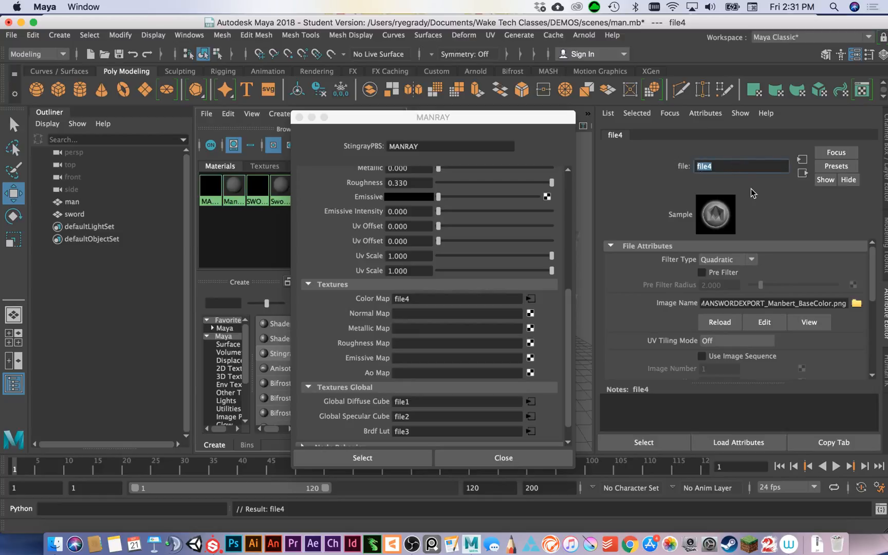
pyautogui.write('BASEMAN')
# Connect a new file node to MANRAY's normal map, load MANSWORDEXPORT_Manbert_Normal.png and name the node NORMALMAN.
pyautogui.click(529, 313)
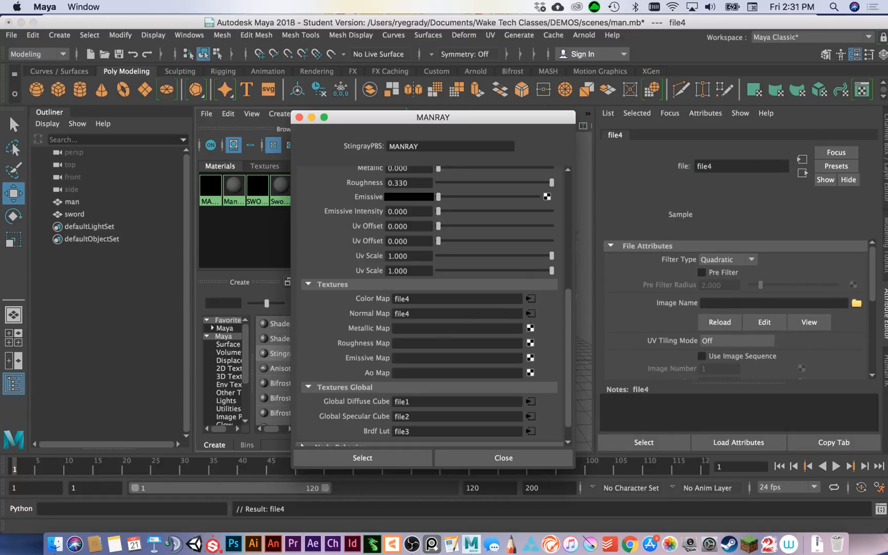
pyautogui.click(856, 303)
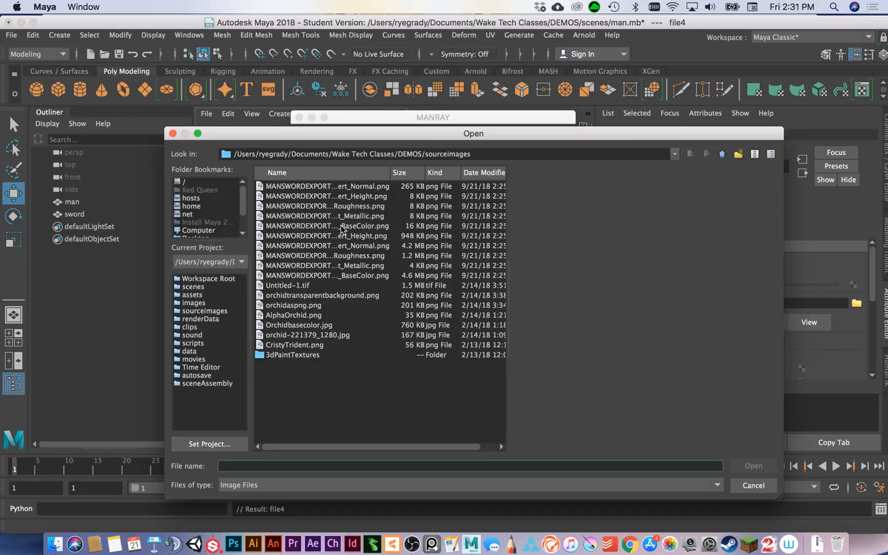
pyautogui.click(369, 187)
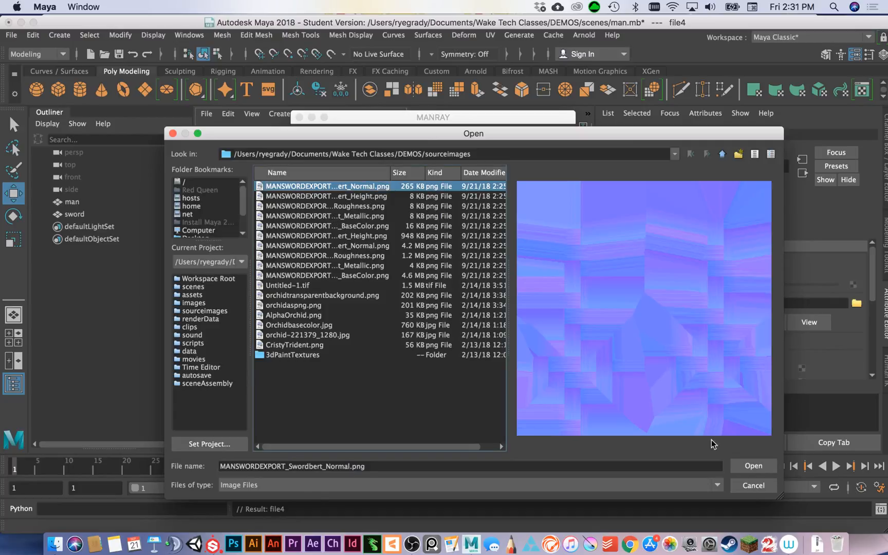
pyautogui.click(368, 247)
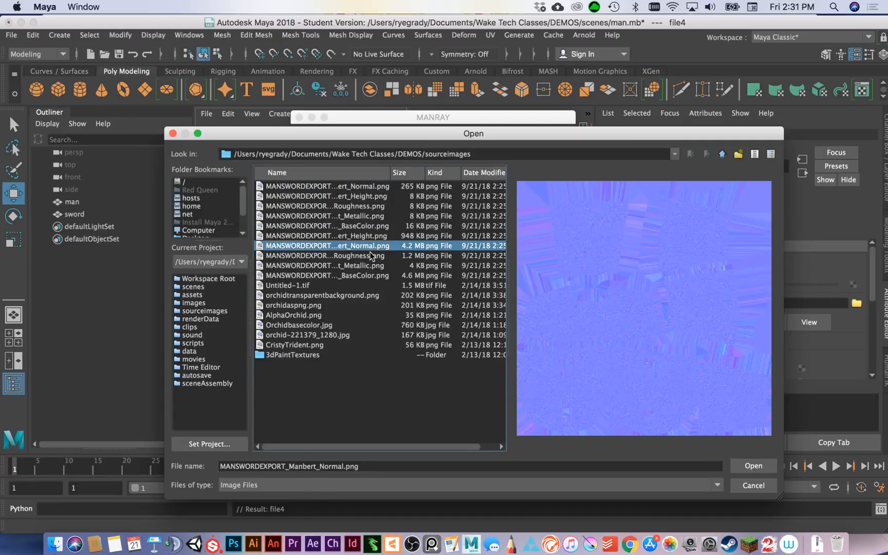
pyautogui.click(753, 465)
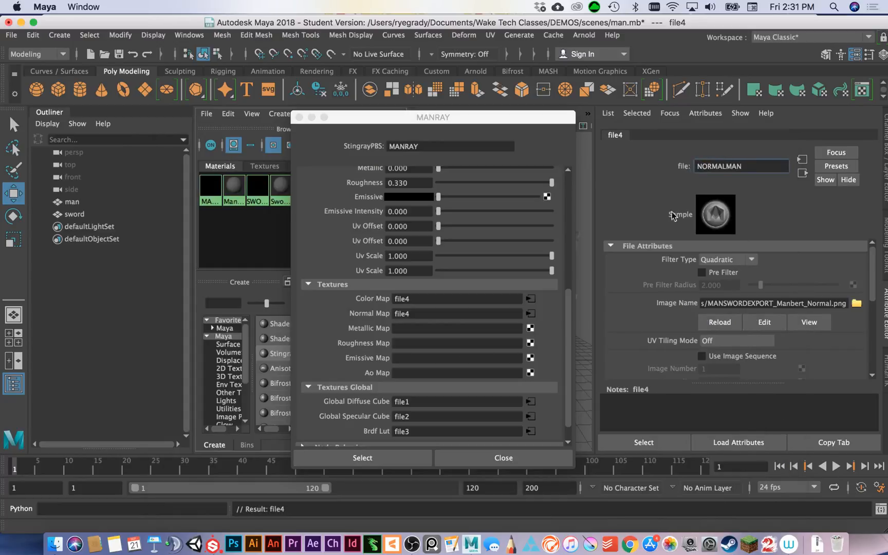
# Connect a new file node to MANRAY's metallic map, load MANSWORDEXPORT_Manbert_Metallic.png and name the node METALLICMAN.
pyautogui.click(530, 329)
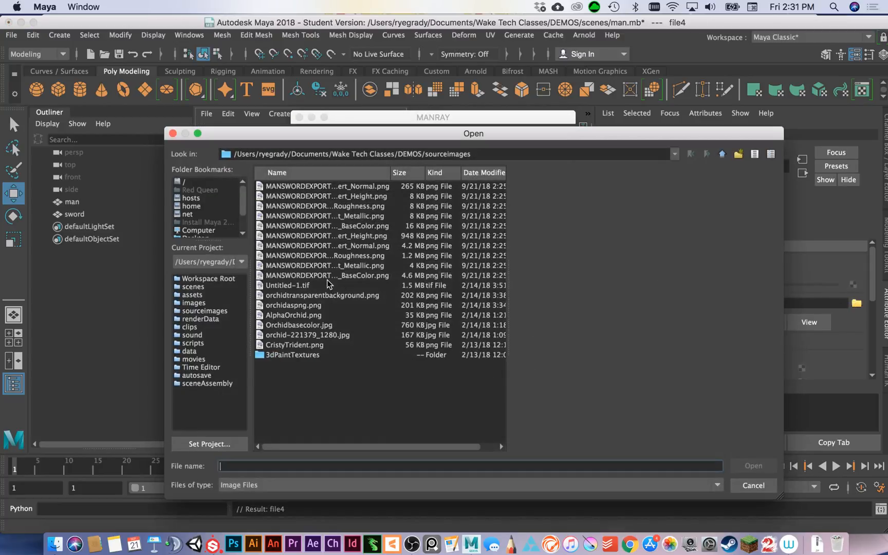
pyautogui.click(345, 268)
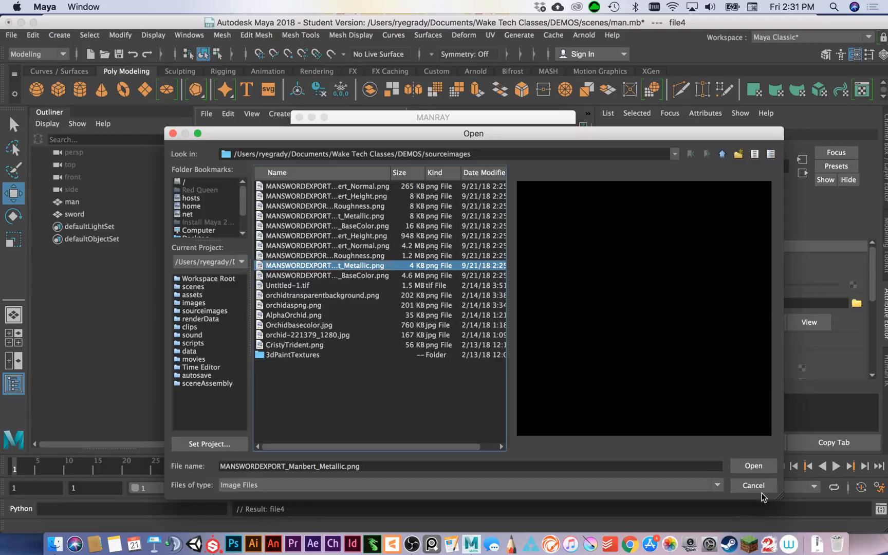
pyautogui.click(753, 465)
pyautogui.doubleClick(709, 166)
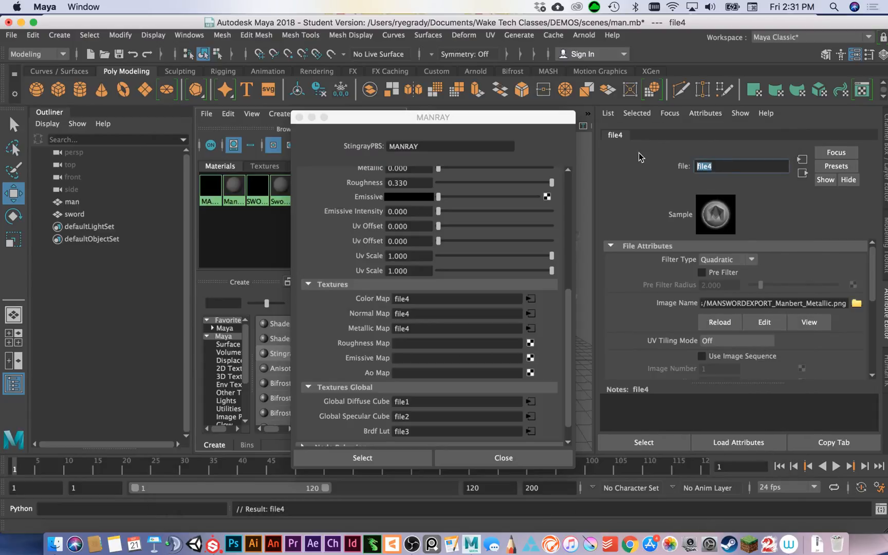
pyautogui.write('METALLICMAN')
# Connect a new file node to MANRAY's roughness map and name the node ROUGHMAN.
pyautogui.click(533, 345)
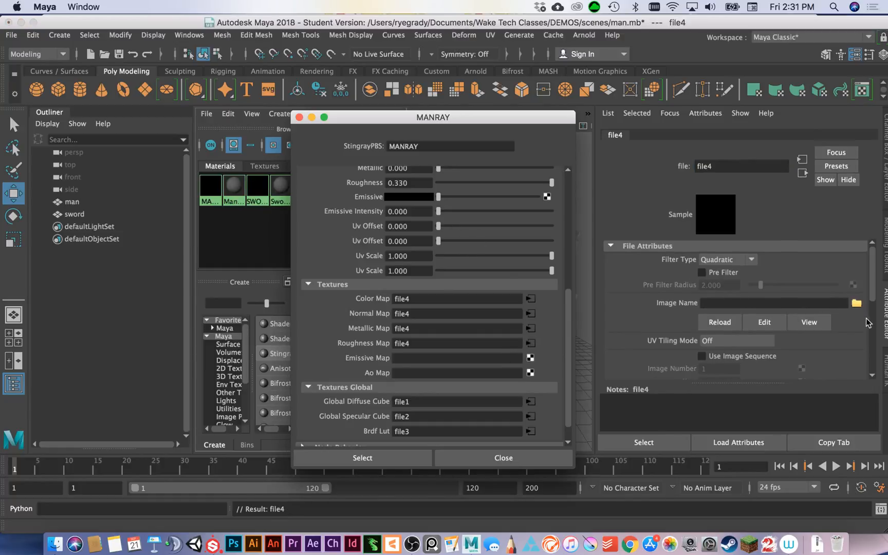
pyautogui.doubleClick(740, 169)
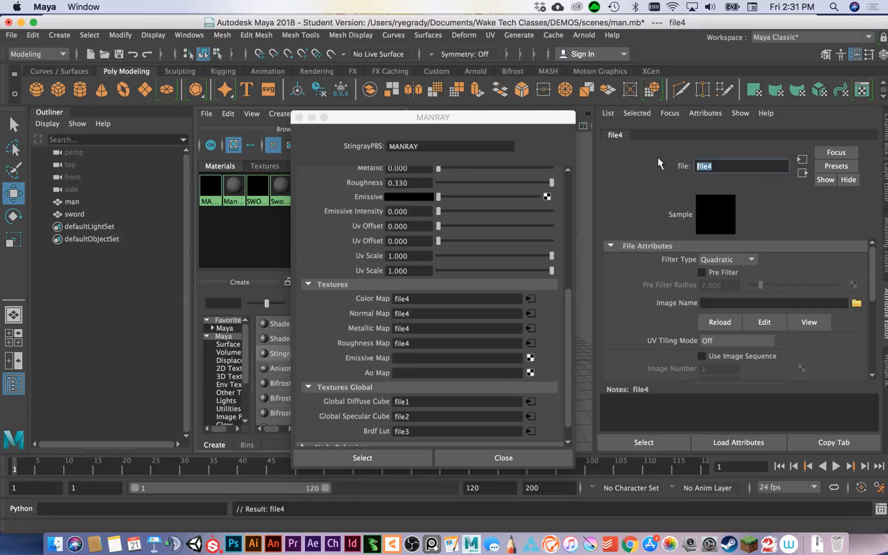
pyautogui.write('ROUGHMAN')
pyautogui.press('Return')
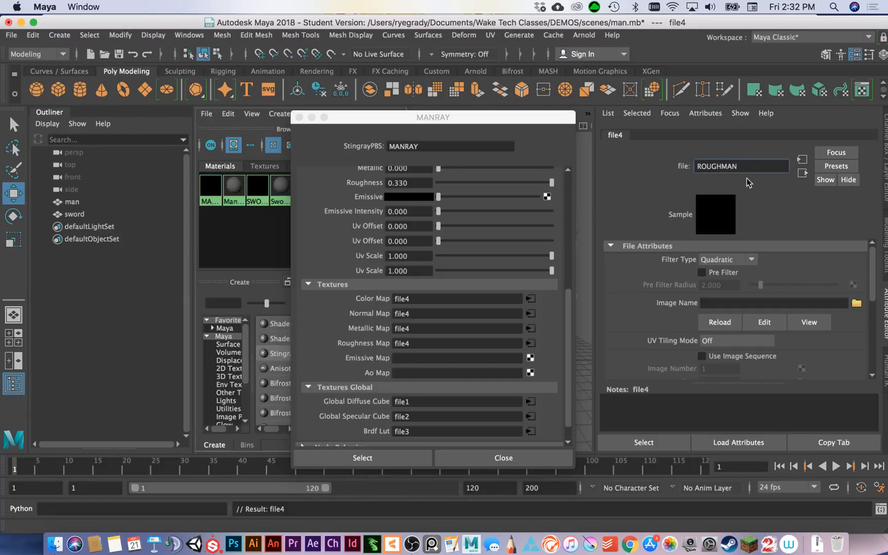
# Try to load the man's exported Roughness PNG from sourceimages into the ROUGHMAN file node.
pyautogui.click(856, 302)
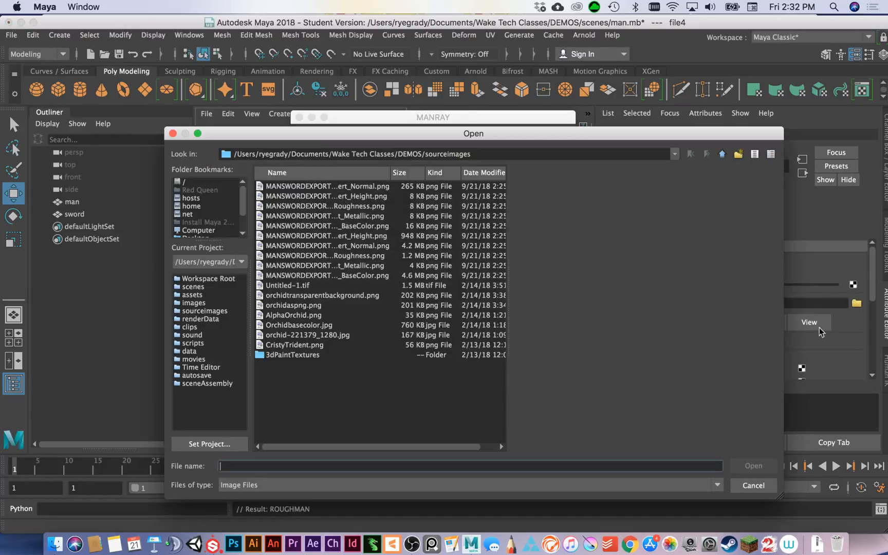
pyautogui.click(356, 255)
pyautogui.click(751, 466)
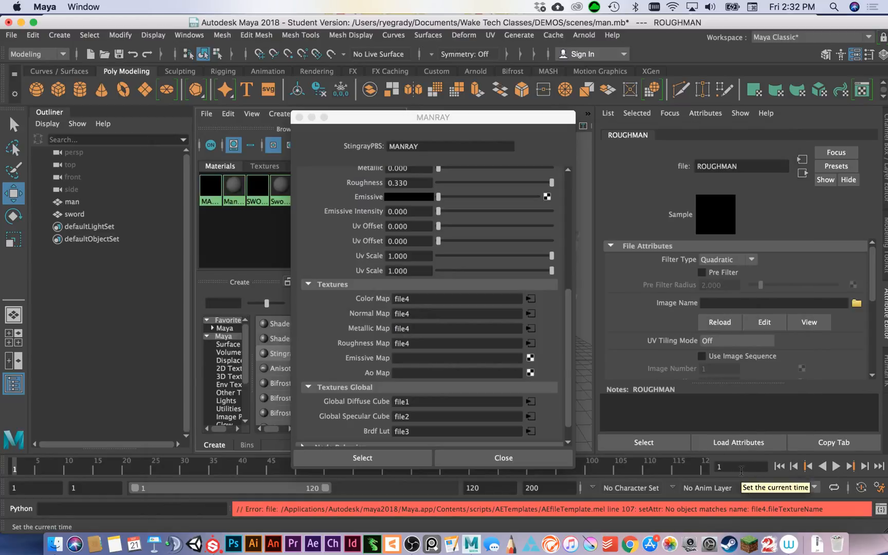
pyautogui.click(769, 306)
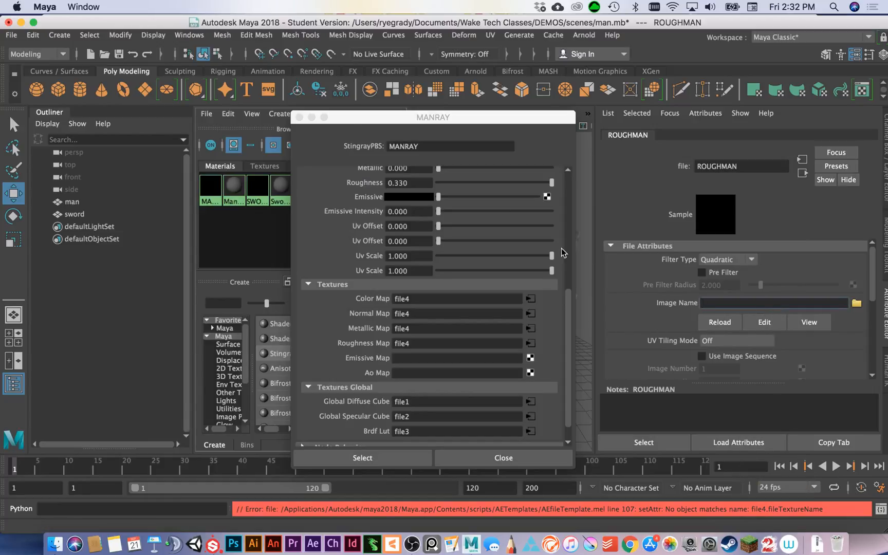
# Assign the MANRAY material to the man and inspect the textured man and sword in a single perspective view.
pyautogui.click(299, 117)
pyautogui.moveTo(211, 186); pyautogui.dragTo(488, 301, button='middle')
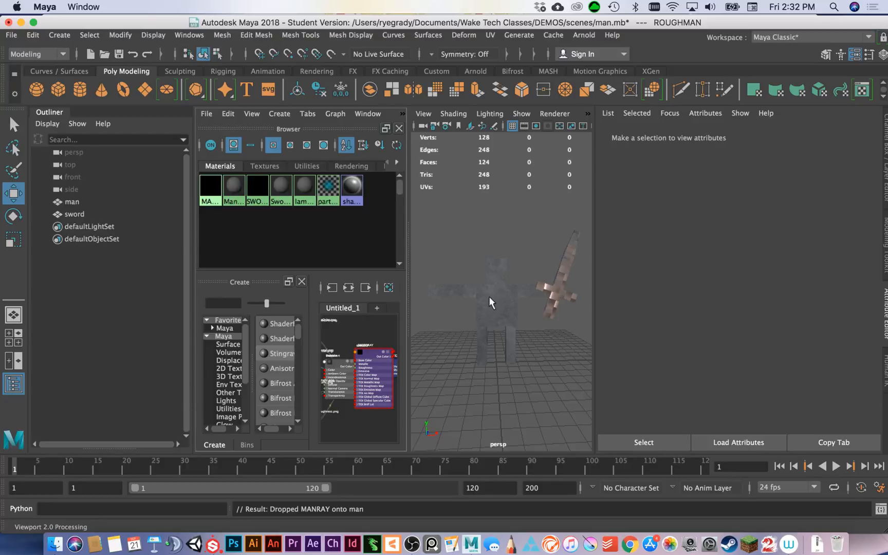
pyautogui.click(13, 314)
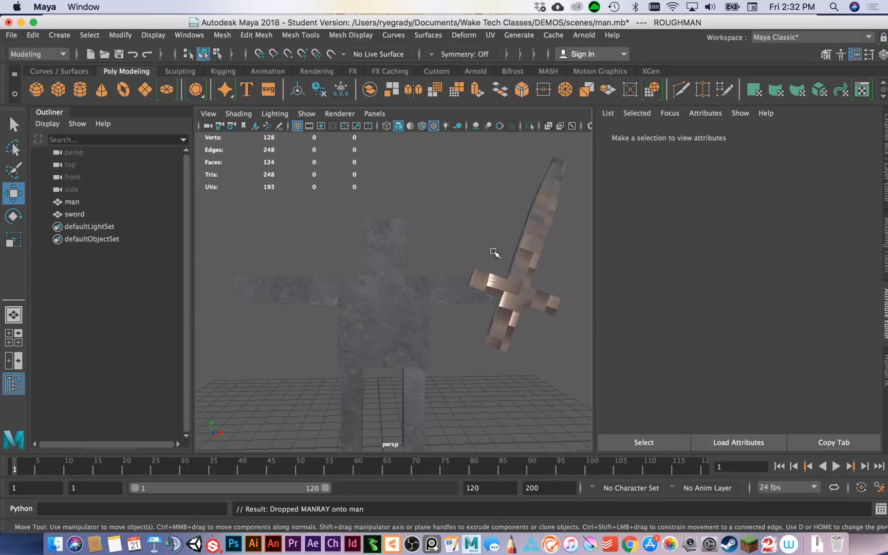
pyautogui.keyDown('alt'); pyautogui.moveTo(493, 251); pyautogui.dragTo(281, 268); pyautogui.keyUp('alt')
pyautogui.keyDown('alt'); pyautogui.moveTo(281, 268); pyautogui.dragTo(257, 288, button='middle'); pyautogui.keyUp('alt')
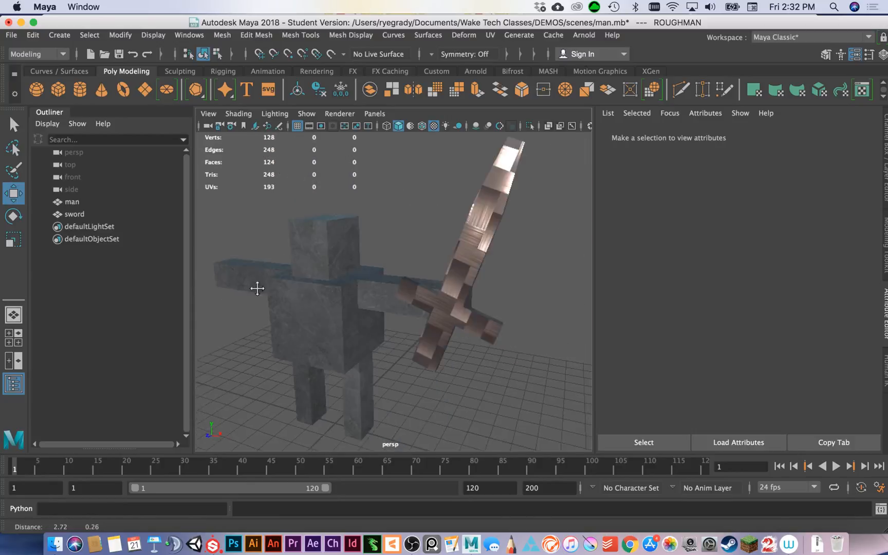
pyautogui.keyDown('alt'); pyautogui.moveTo(257, 288); pyautogui.dragTo(344, 303); pyautogui.keyUp('alt')
pyautogui.keyDown('alt'); pyautogui.moveTo(344, 303); pyautogui.dragTo(420, 287, button='middle'); pyautogui.keyUp('alt')
pyautogui.scroll(-5, 419, 304)
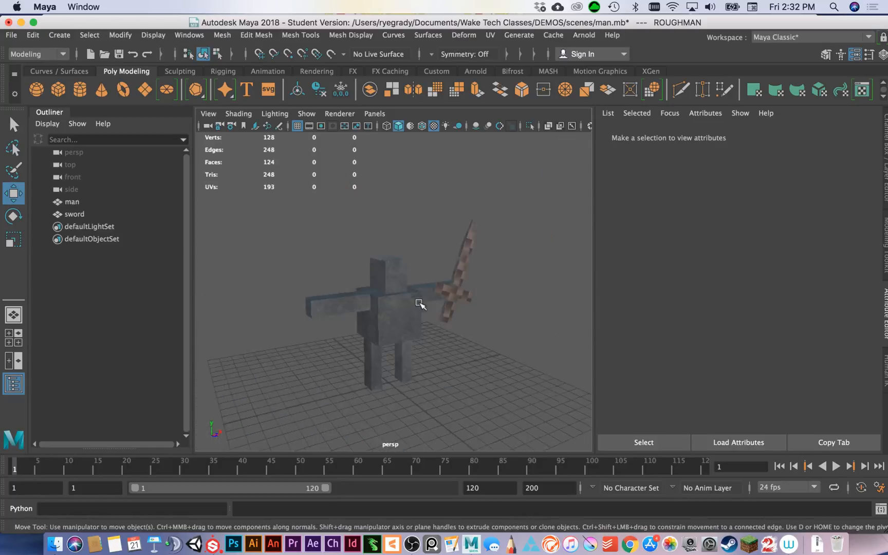
pyautogui.scroll(3, 420, 303)
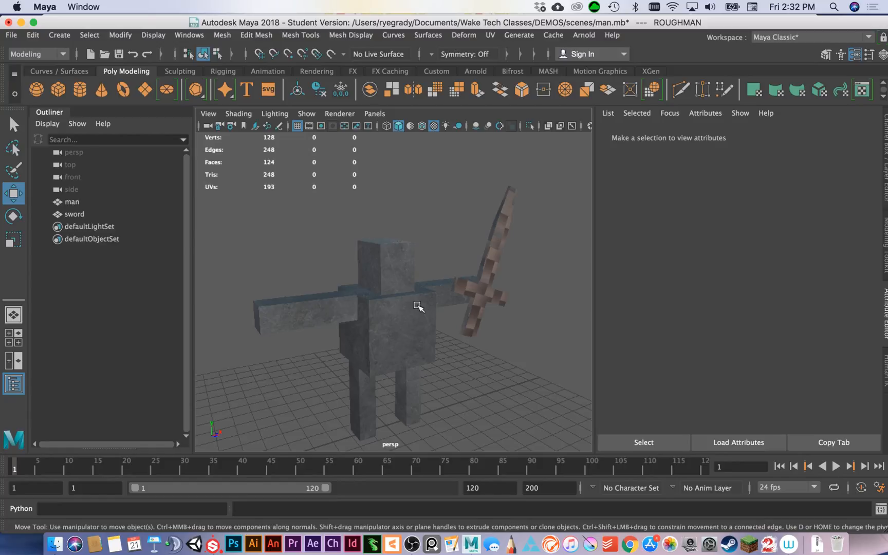
# Open the UV Editor and display the man's full UV layout.
pyautogui.click(490, 35)
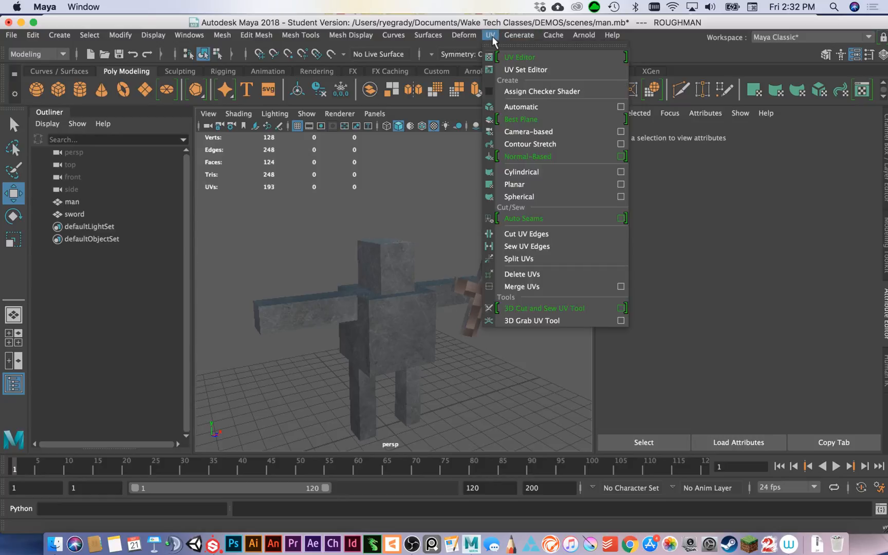
pyautogui.click(518, 59)
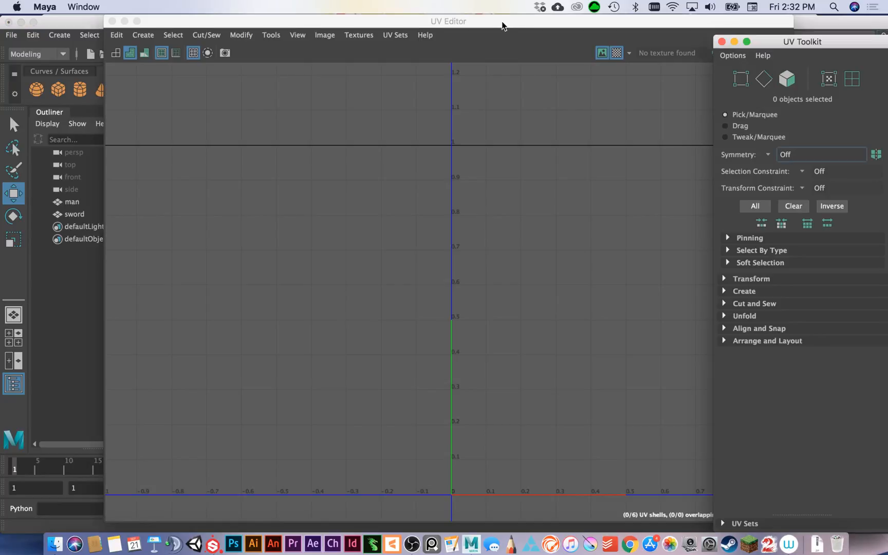
pyautogui.click(77, 203)
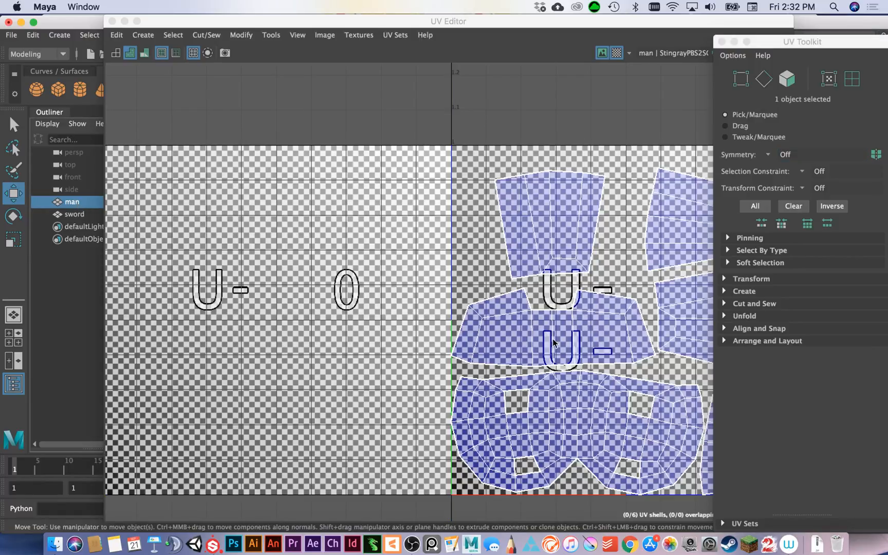
pyautogui.keyDown('alt'); pyautogui.moveTo(602, 251); pyautogui.dragTo(423, 250, button='middle'); pyautogui.keyUp('alt')
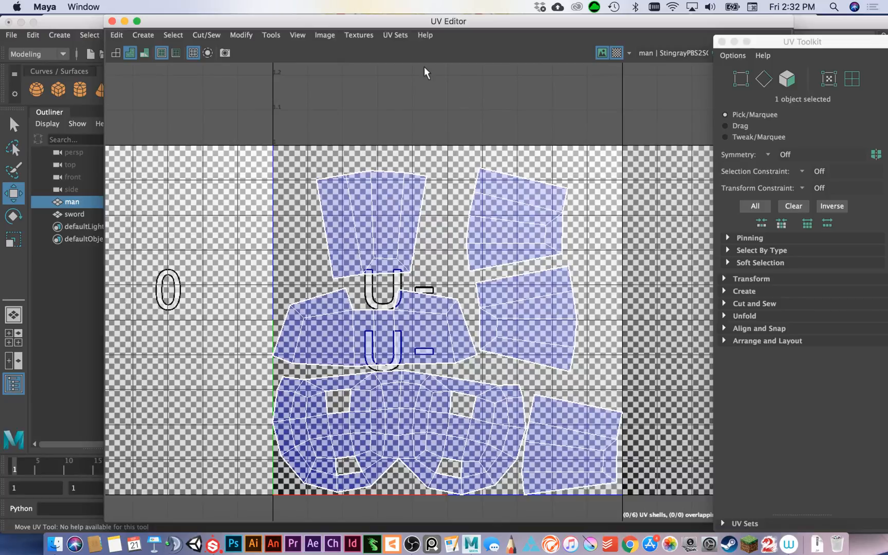
# Start a UV Snapshot of the man's layout and set its image format to PNG.
pyautogui.click(328, 38)
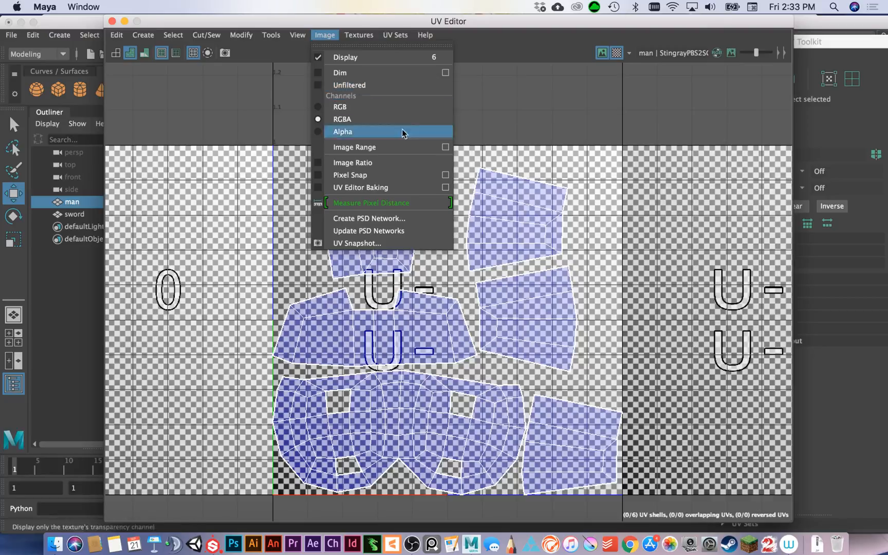
pyautogui.click(440, 247)
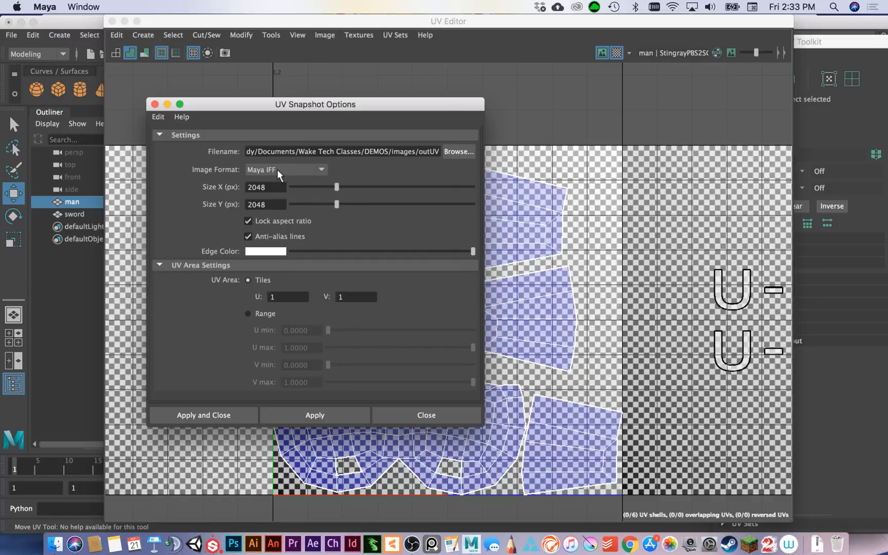
pyautogui.click(315, 174)
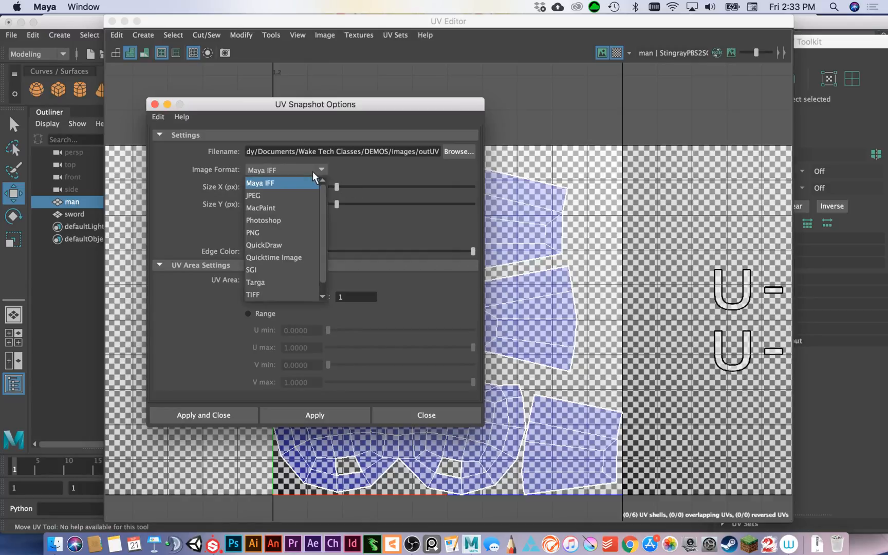
pyautogui.click(302, 232)
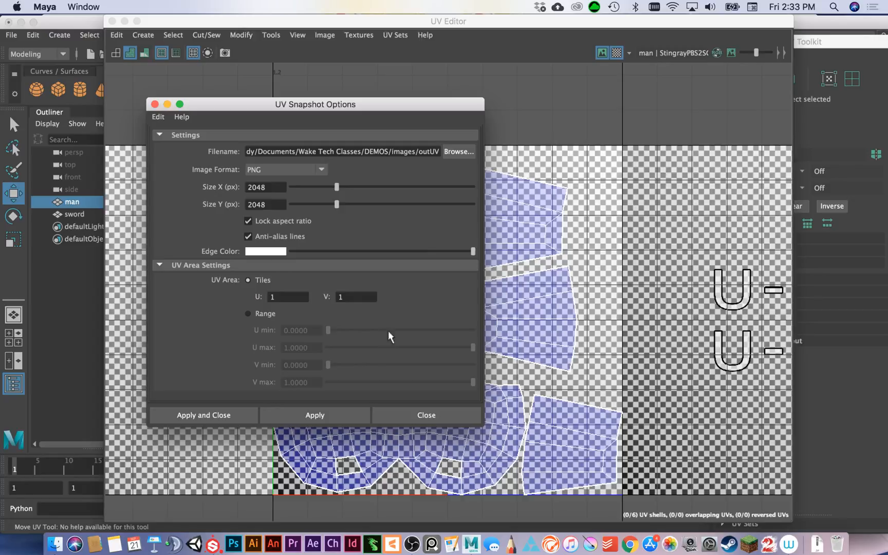
# Set the UV snapshot's edge color to a fully saturated yellow-green with a hue of about 98.
pyautogui.click(265, 254)
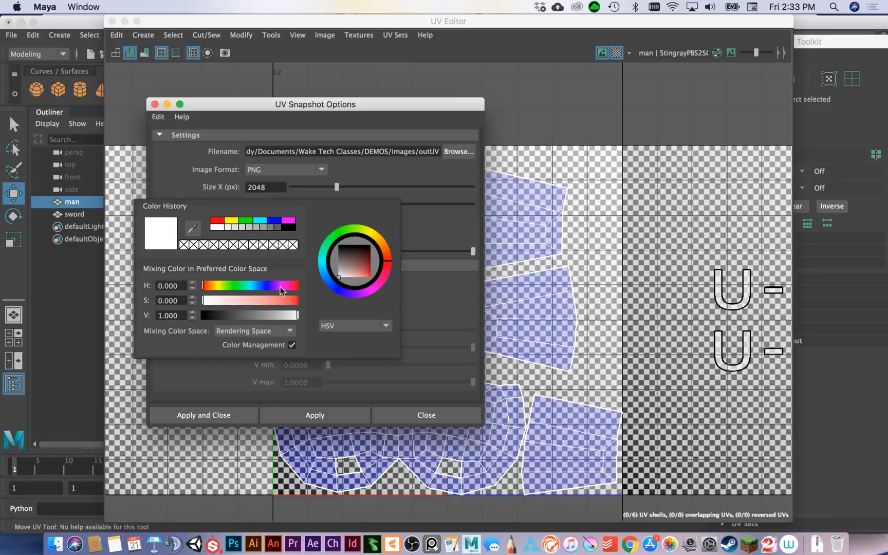
pyautogui.click(268, 285)
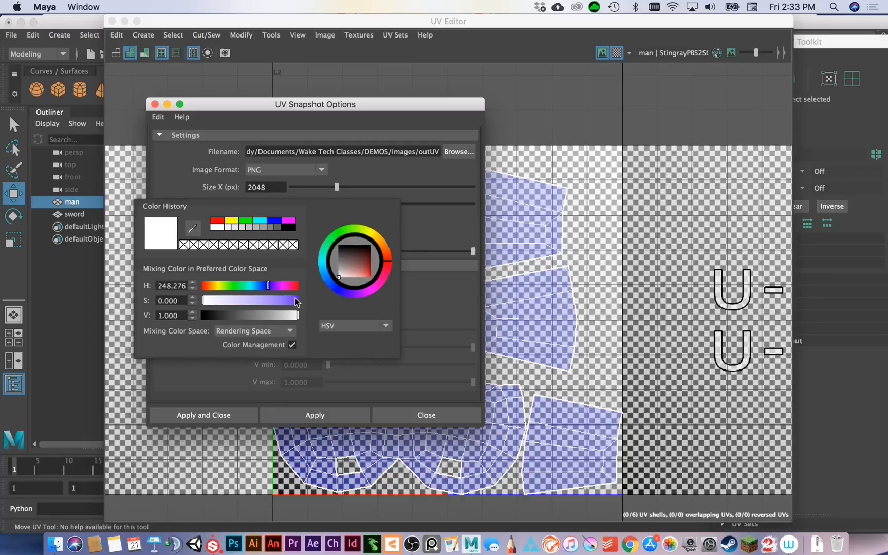
pyautogui.click(297, 300)
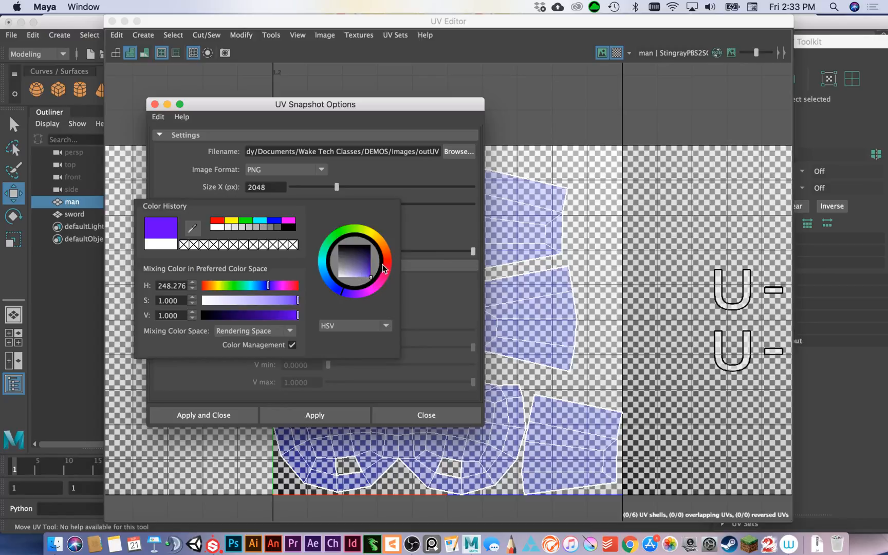
pyautogui.click(353, 232)
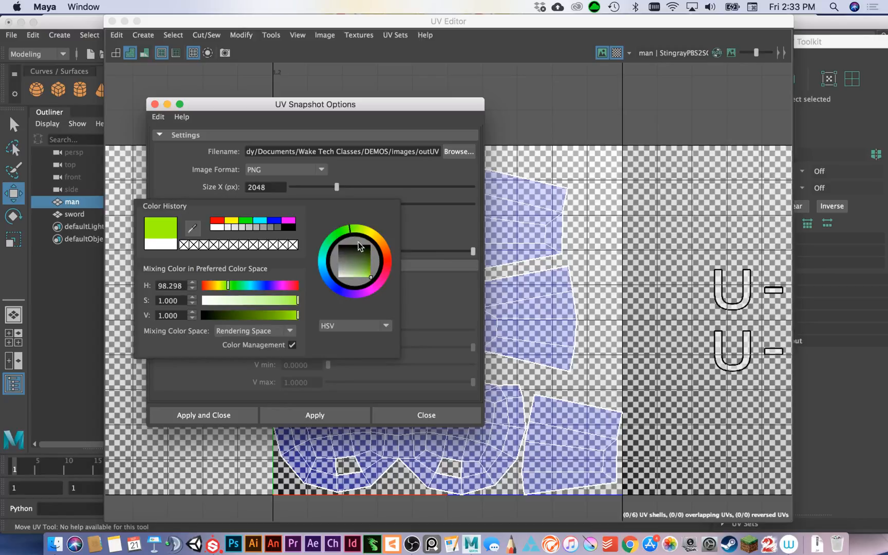
pyautogui.click(412, 322)
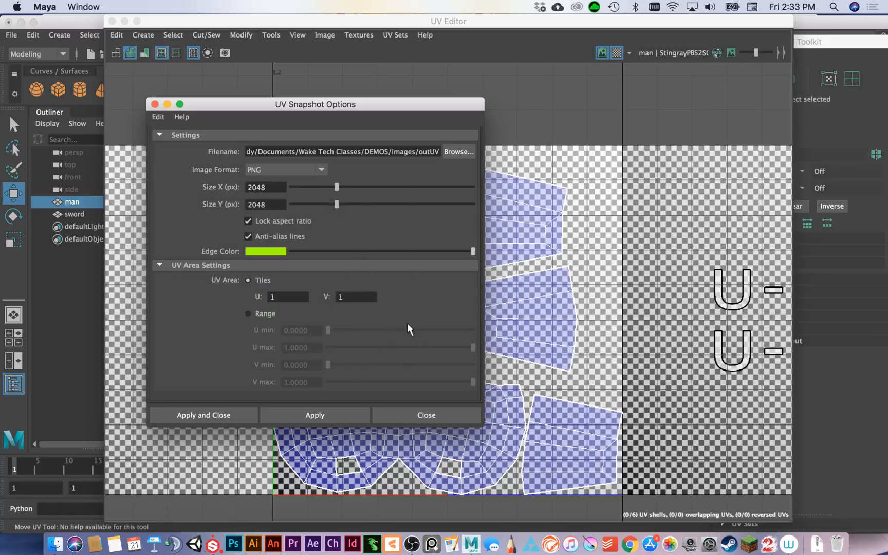
# Save the man's 2048 x 2048 UV snapshot as outUV in the project's images folder and close the UV Editor.
pyautogui.click(314, 422)
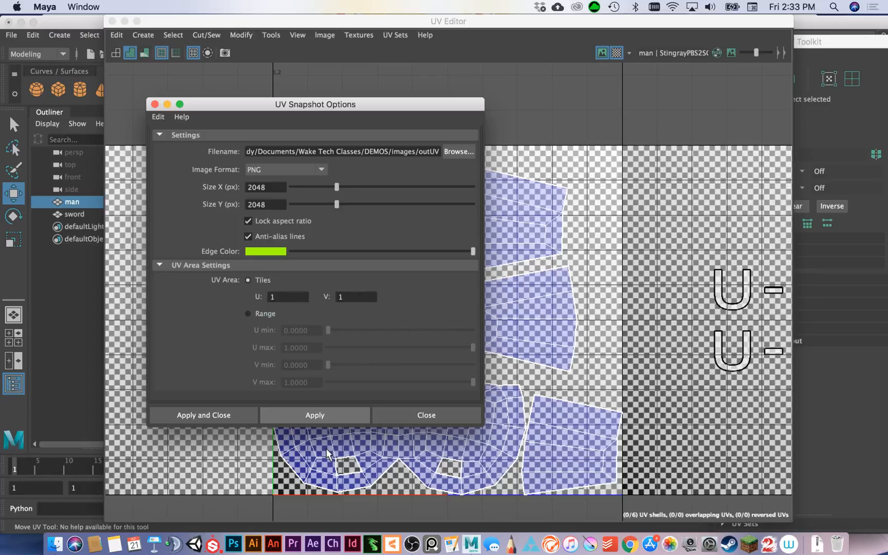
pyautogui.click(418, 415)
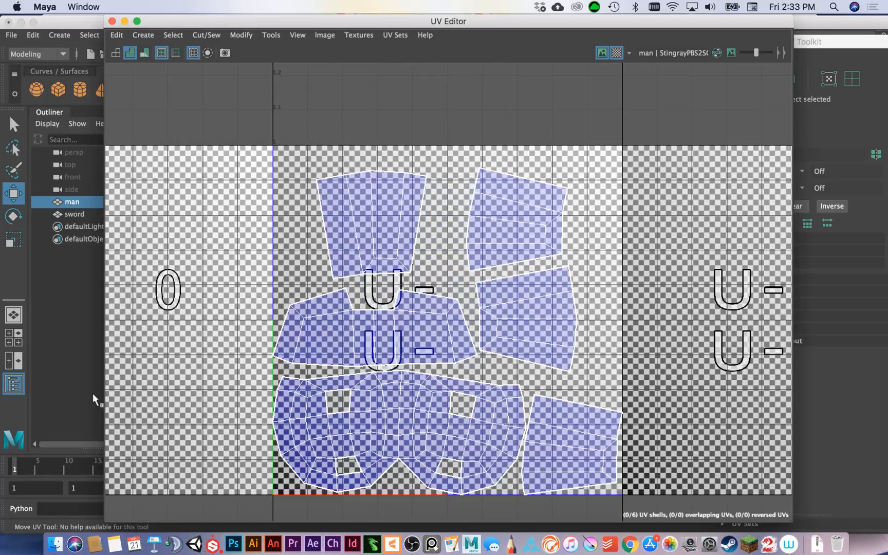
pyautogui.click(112, 21)
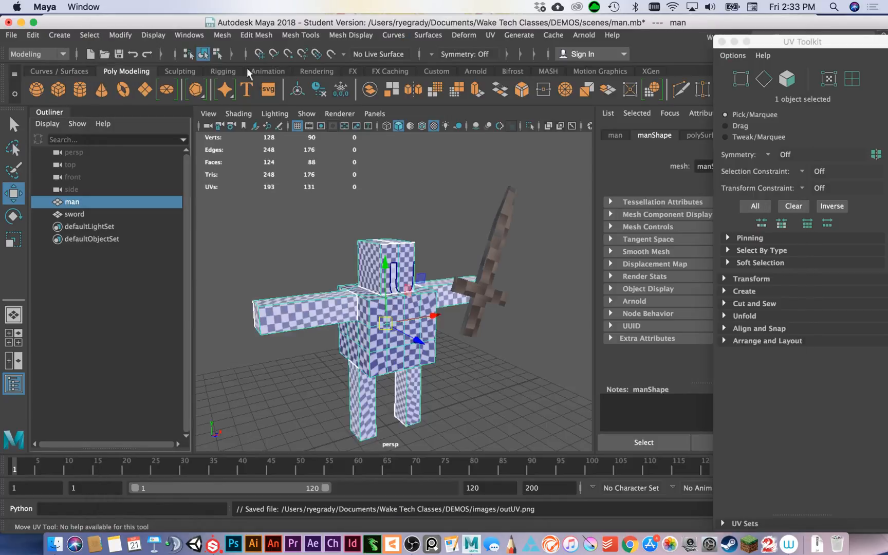
# Select the sword and open its UV layout in the UV Editor.
pyautogui.click(495, 222)
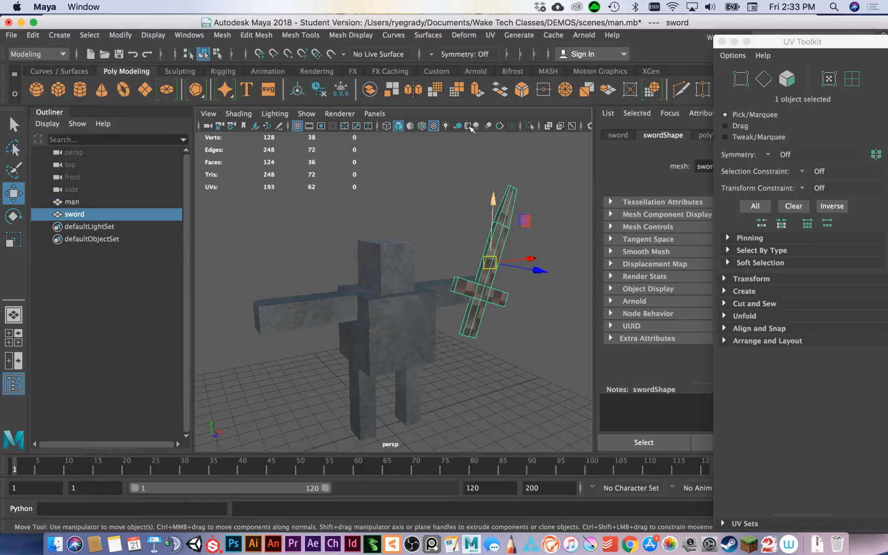
pyautogui.click(490, 35)
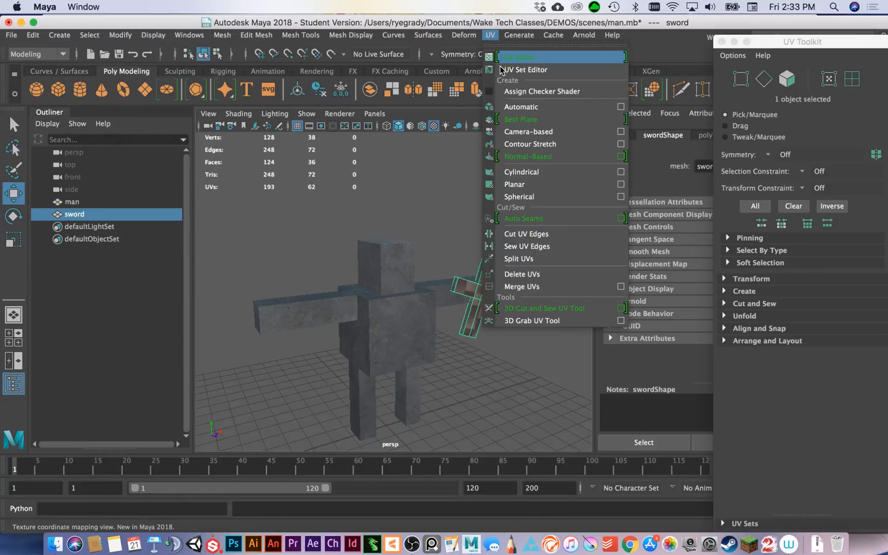
pyautogui.click(512, 57)
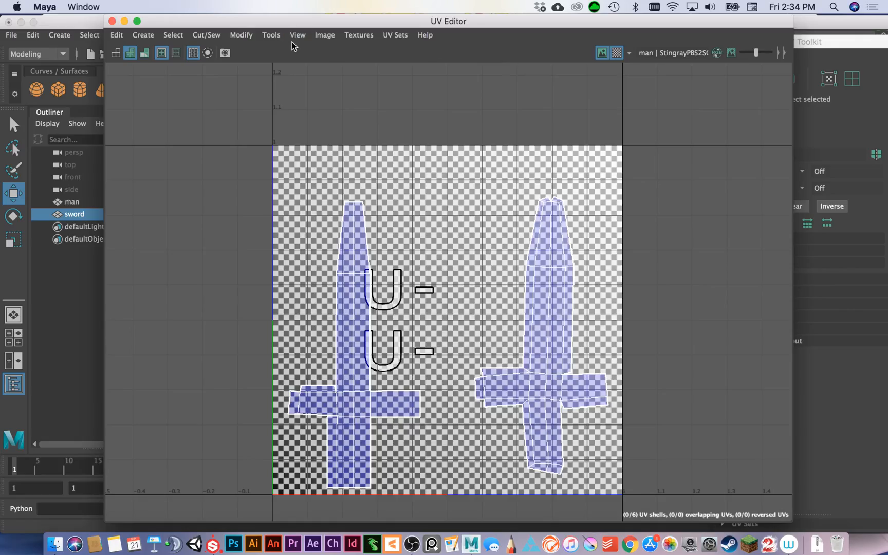
# Save the sword's 2048 x 2048 PNG UV snapshot as SWORDUV in the project's images folder and close the snapshot options.
pyautogui.click(324, 36)
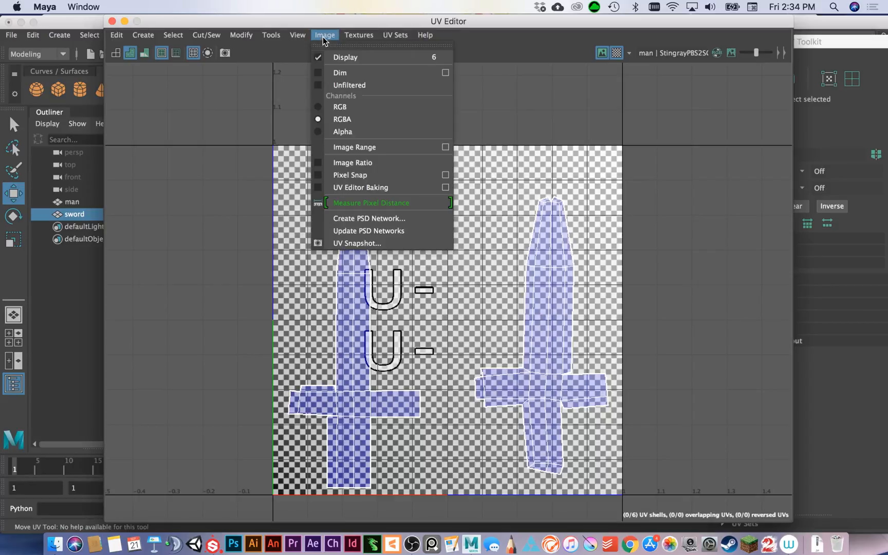
pyautogui.click(361, 244)
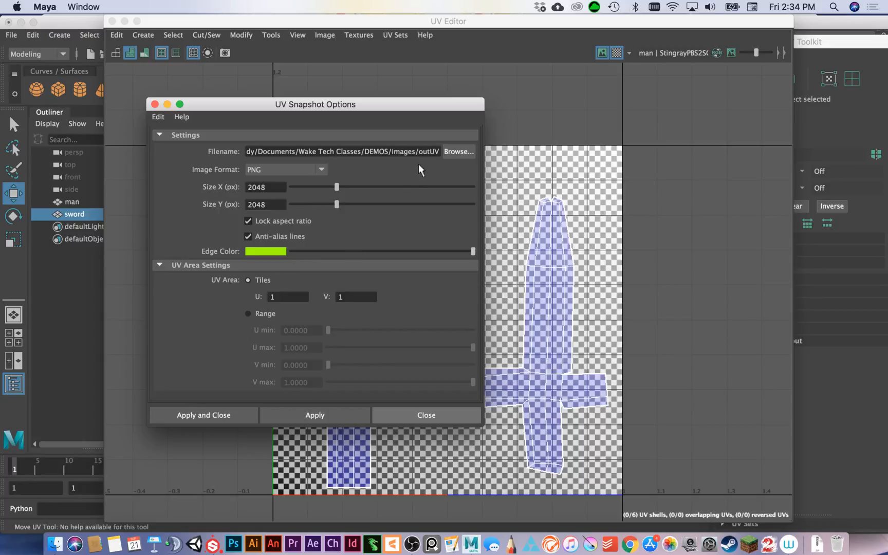
pyautogui.moveTo(421, 150); pyautogui.dragTo(431, 151)
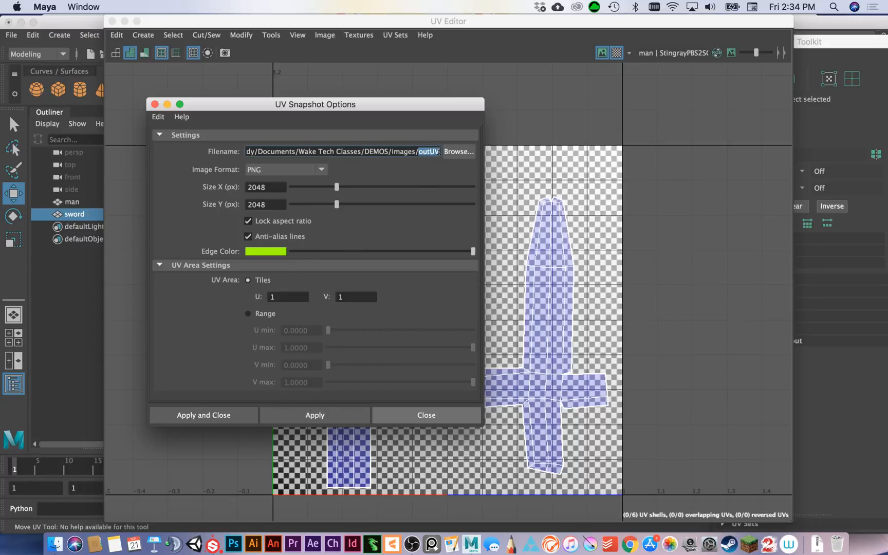
pyautogui.write('SWORD')
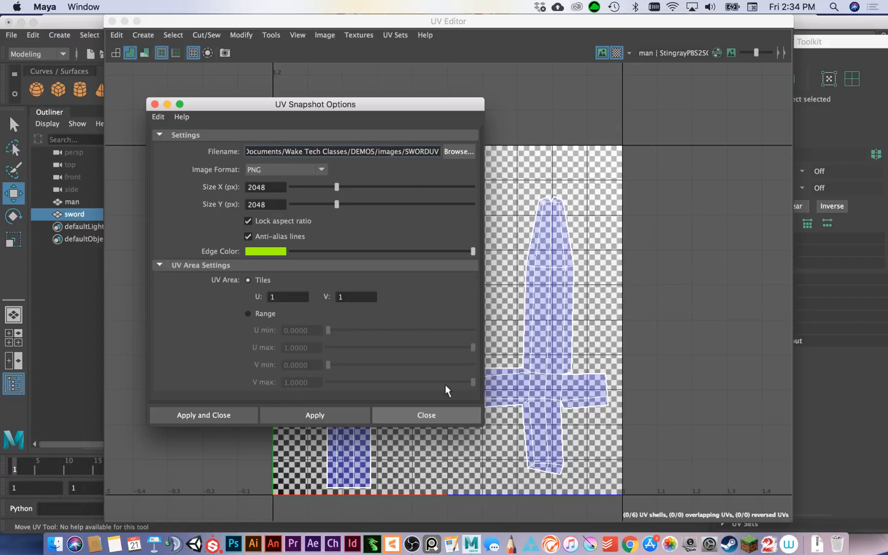
pyautogui.click(317, 417)
pyautogui.click(429, 416)
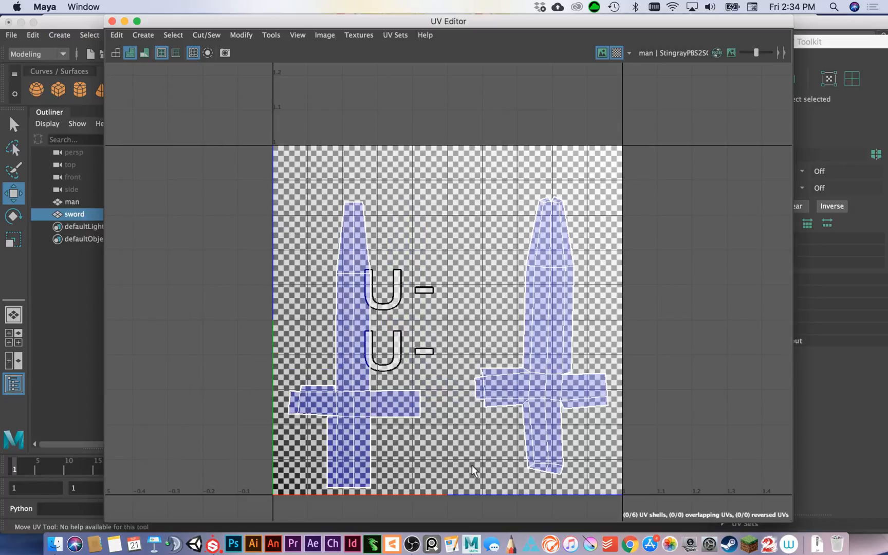
# Launch Photoshop and quit Substance Painter without saving the project changes.
pyautogui.click(233, 543)
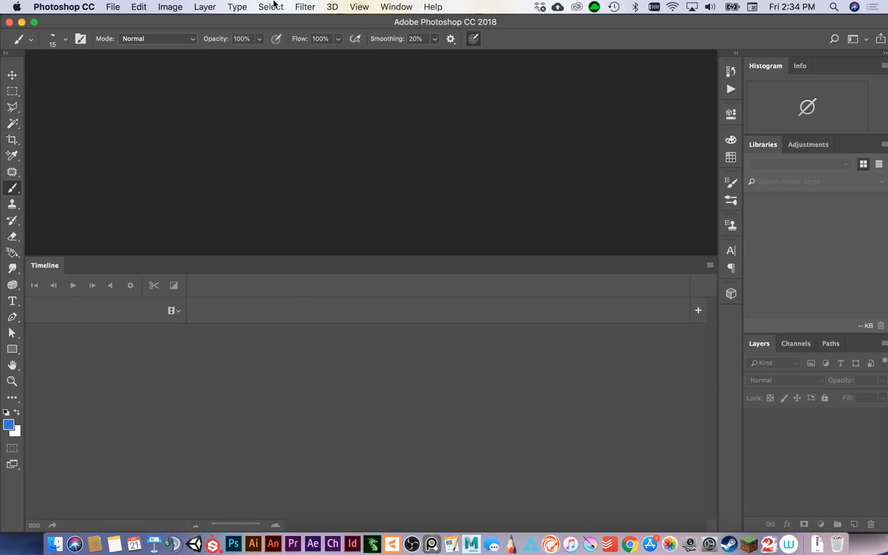
pyautogui.rightClick(212, 545)
pyautogui.click(223, 514)
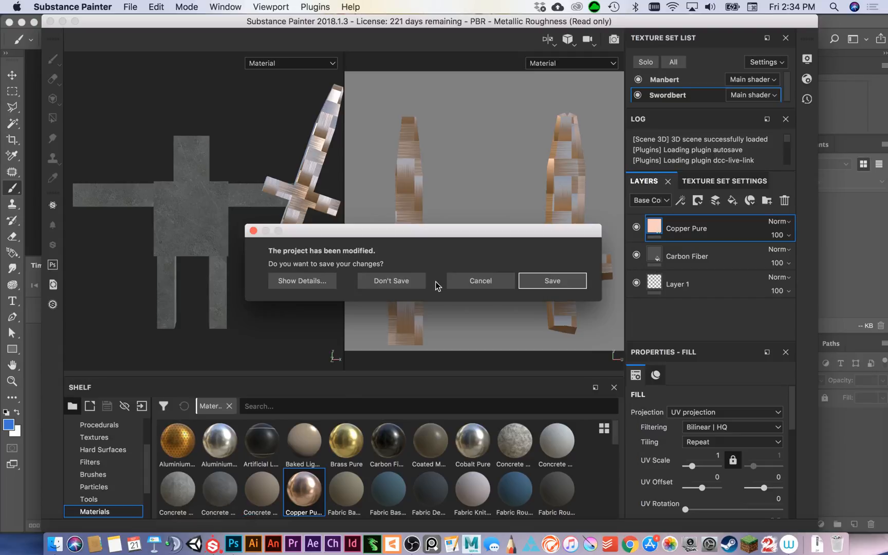
pyautogui.click(402, 282)
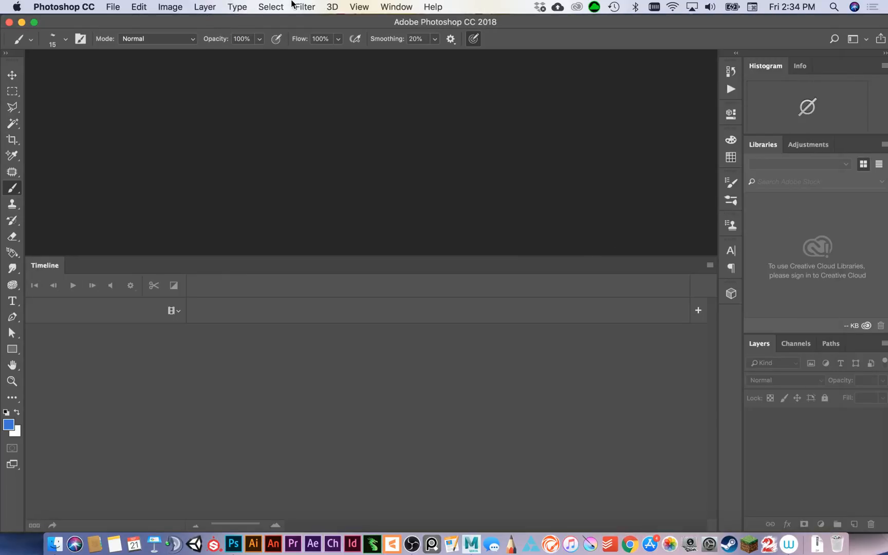
# Open outUV.png from the images folder of the DEMOS project in Photoshop.
pyautogui.click(169, 7)
pyautogui.moveTo(242, 11)
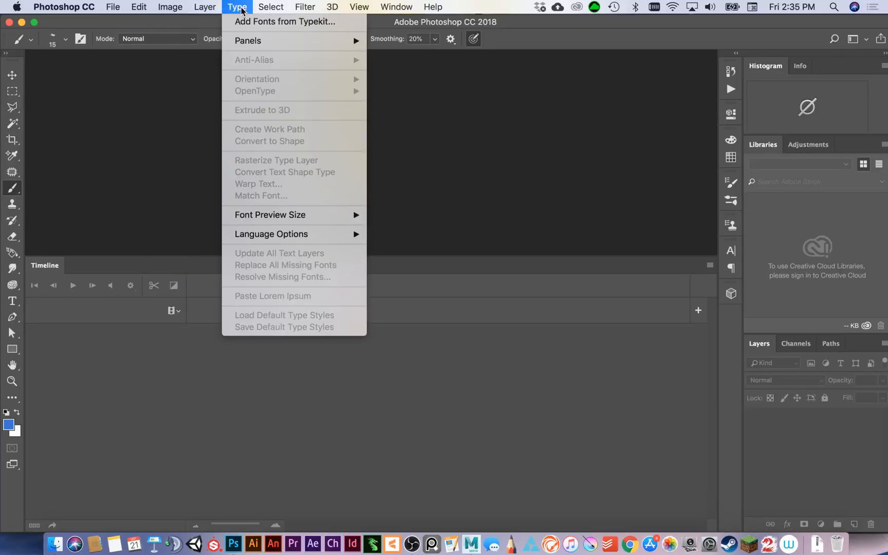
pyautogui.moveTo(113, 7)
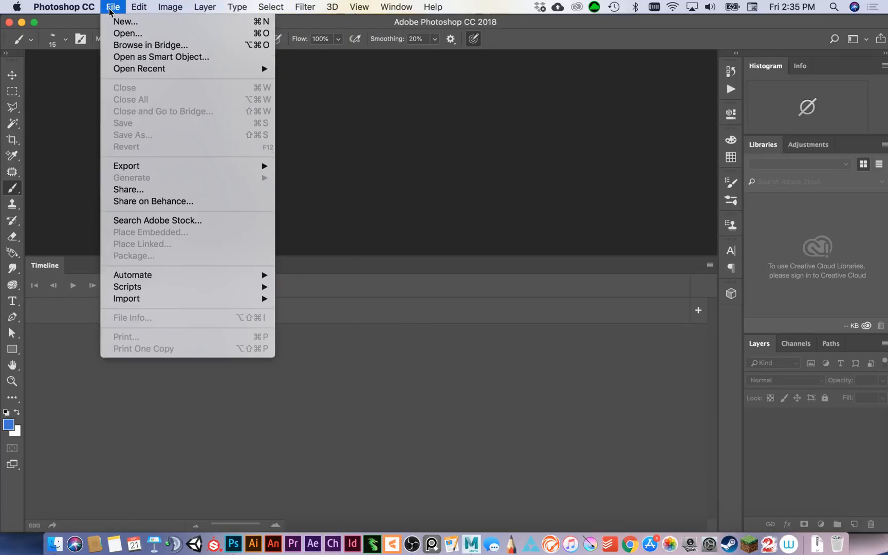
pyautogui.click(123, 34)
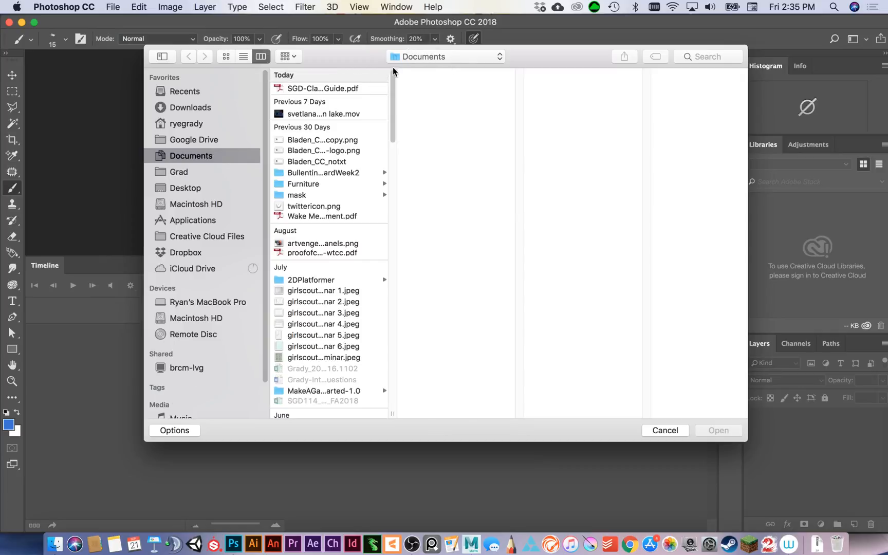
pyautogui.click(489, 57)
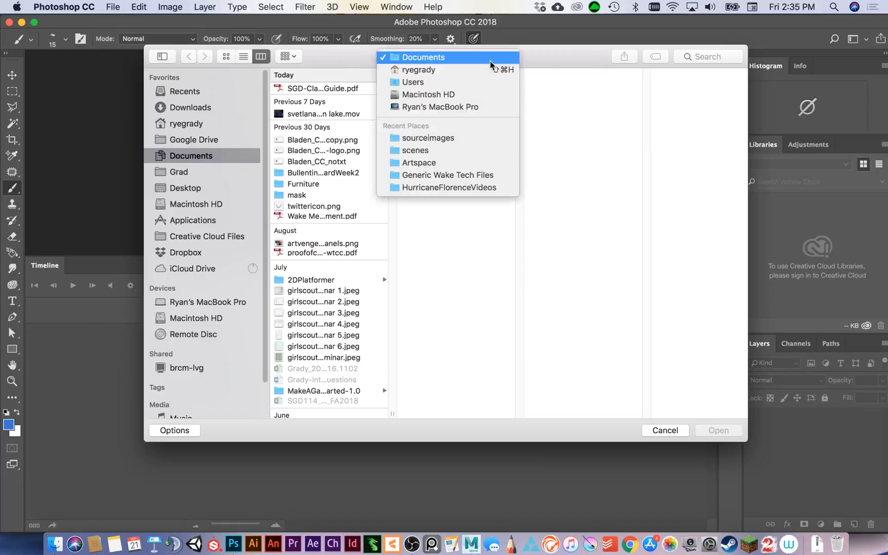
pyautogui.click(484, 188)
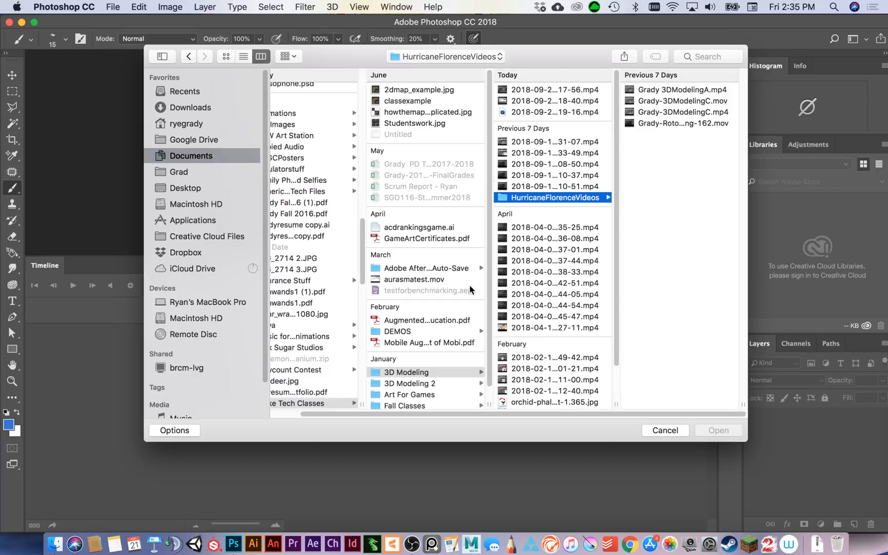
pyautogui.click(413, 334)
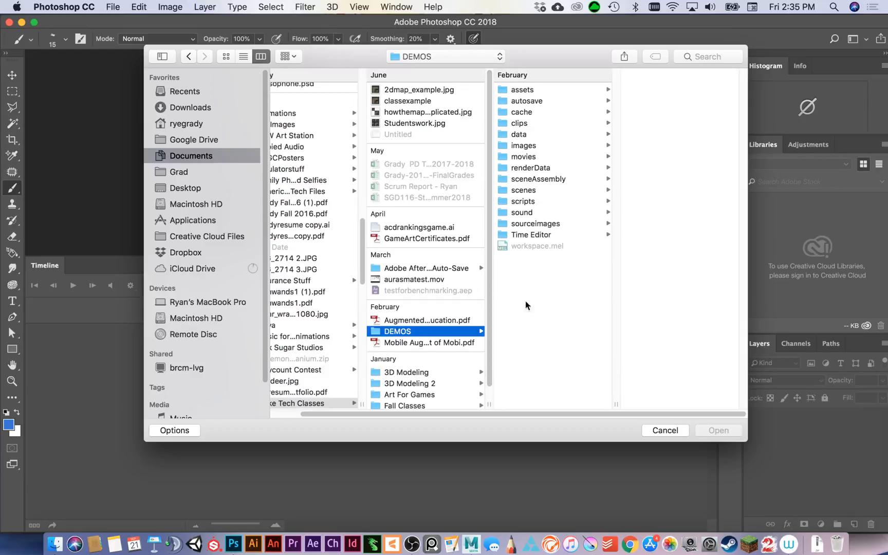
pyautogui.click(543, 147)
pyautogui.click(666, 89)
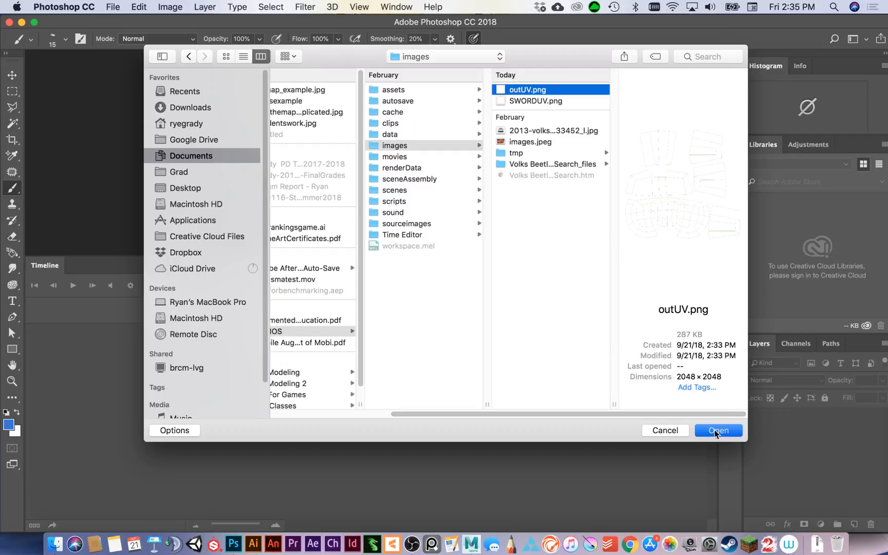
pyautogui.click(715, 429)
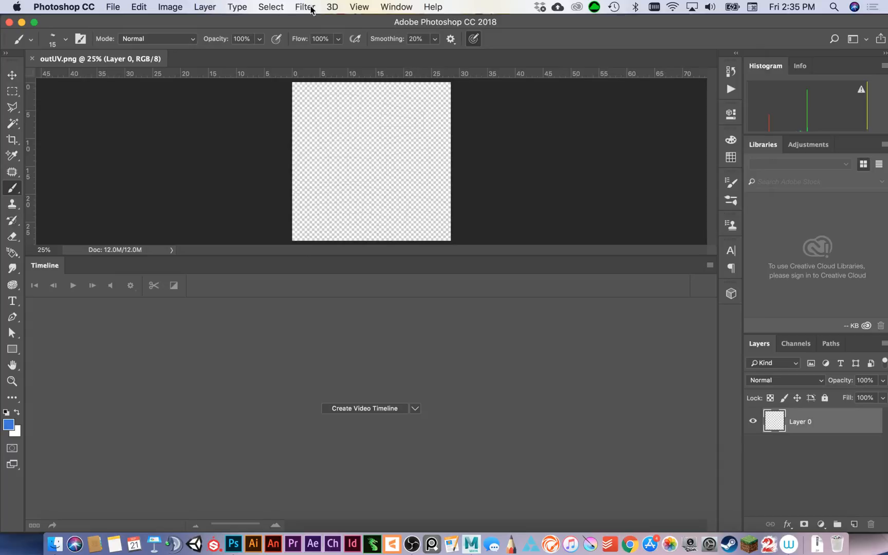
# Switch the workspace layout to Essentials (Default).
pyautogui.click(400, 10)
pyautogui.moveTo(445, 35)
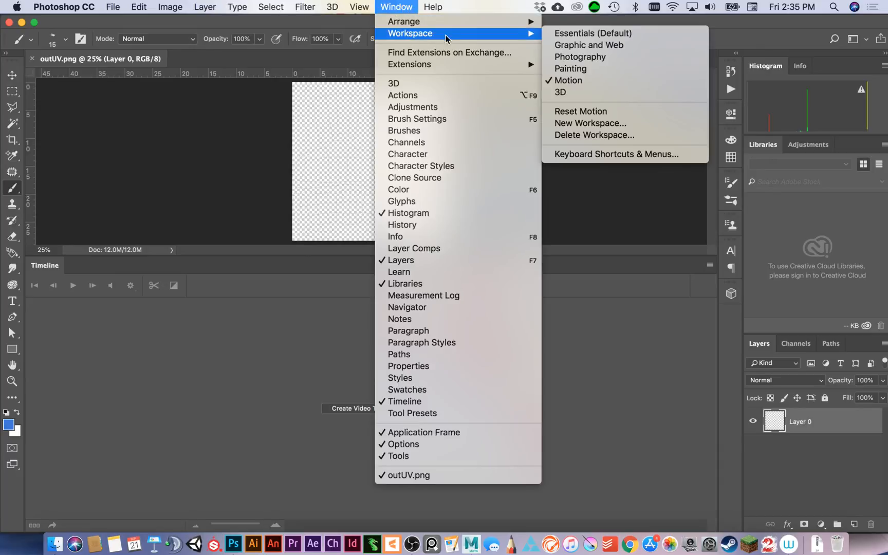
pyautogui.click(610, 33)
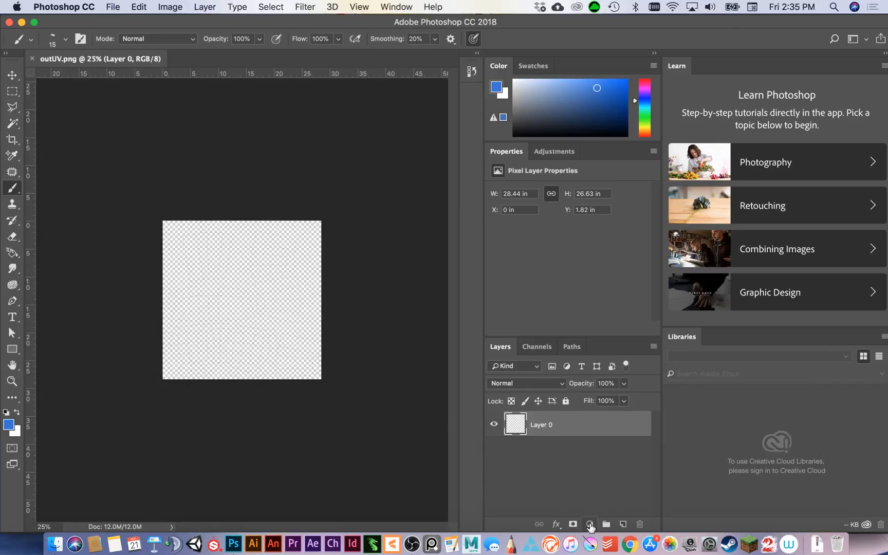
# Add a Solid Color fill layer in black above the UV layout layer.
pyautogui.click(590, 523)
pyautogui.click(638, 289)
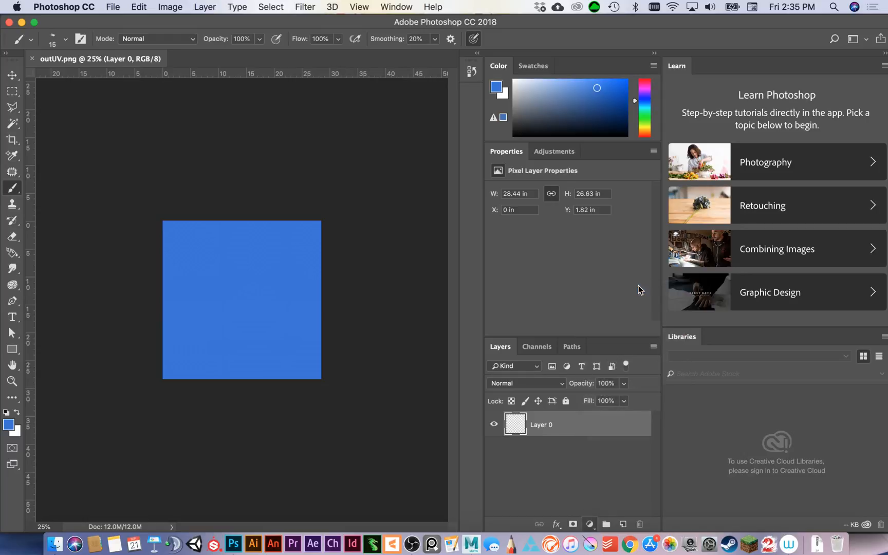
pyautogui.moveTo(586, 131); pyautogui.dragTo(591, 138)
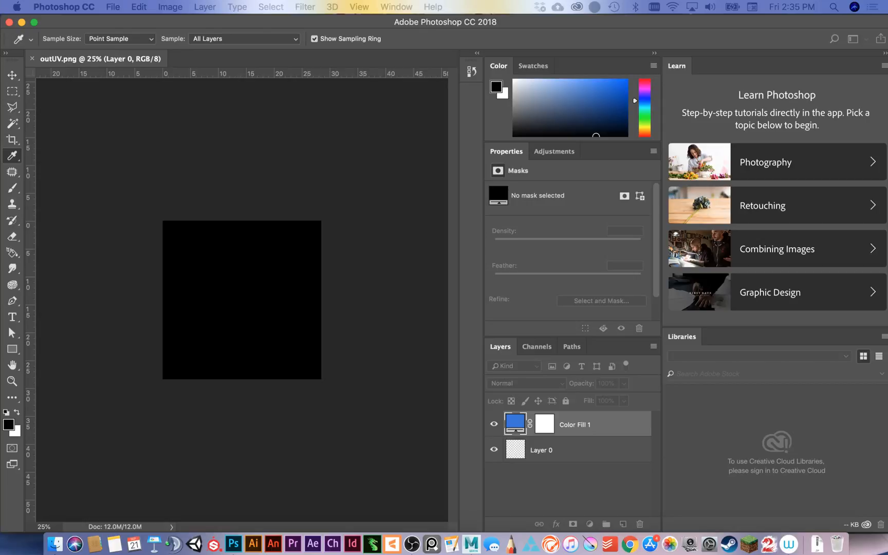
pyautogui.press('Return')
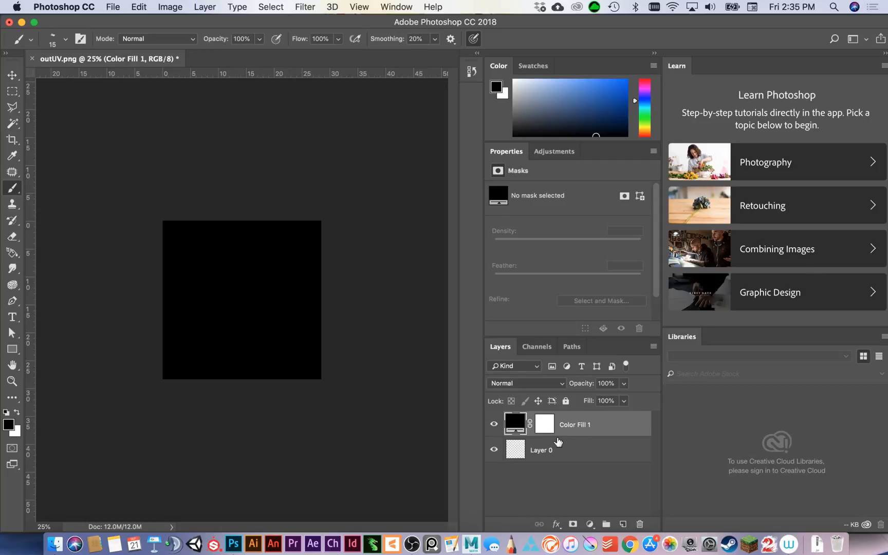
# Move the black fill layer beneath the UV layout layer and enlarge the view of the wireframe to 50%.
pyautogui.moveTo(602, 430); pyautogui.dragTo(596, 469)
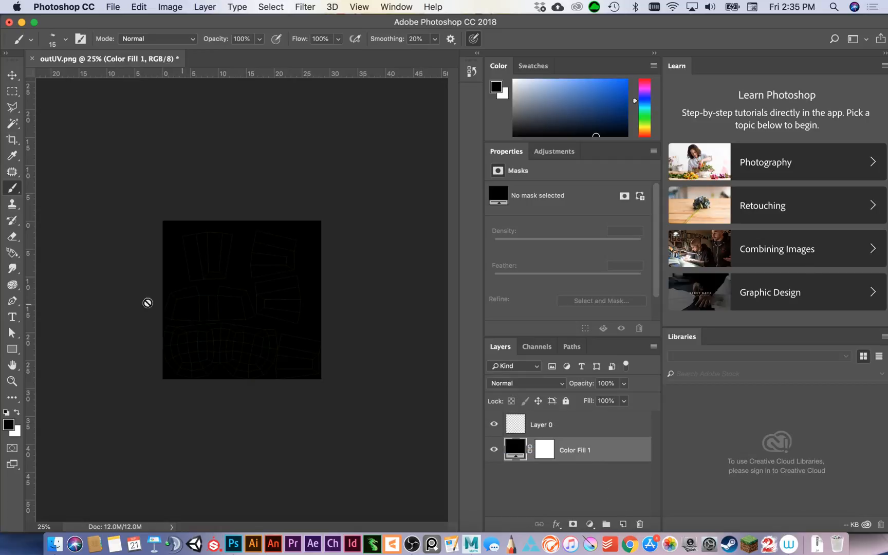
pyautogui.click(12, 380)
pyautogui.click(258, 320)
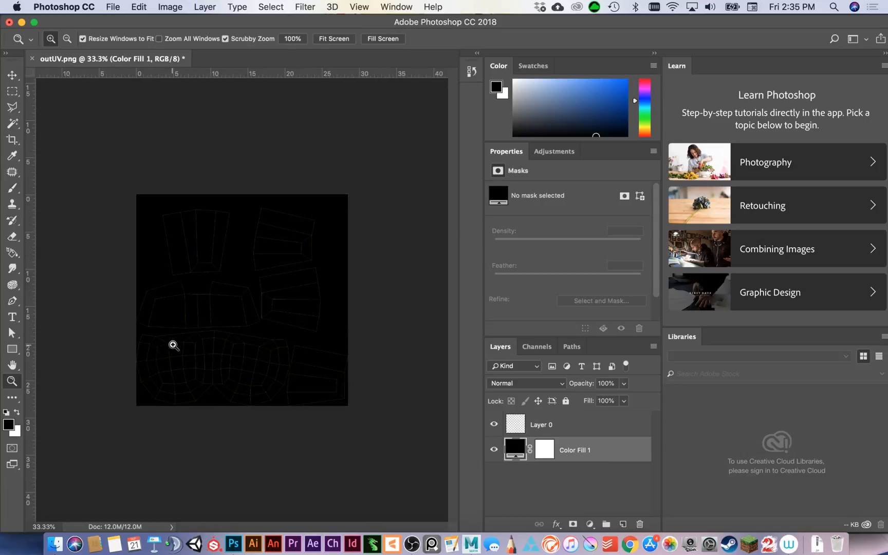
pyautogui.click(176, 359)
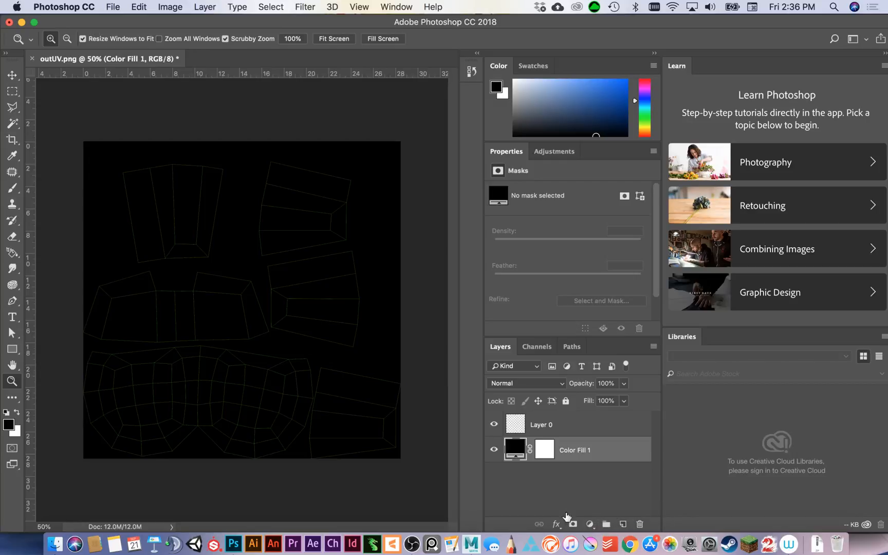
# Add a plaid Pattern fill layer over the whole selected canvas, and hide the UV layout and black fill layers.
pyautogui.click(12, 91)
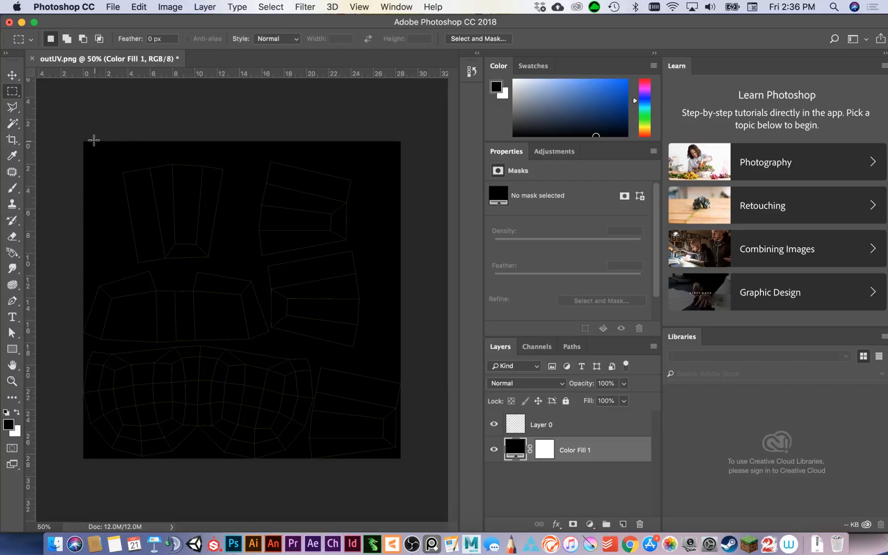
pyautogui.moveTo(82, 139); pyautogui.dragTo(468, 457)
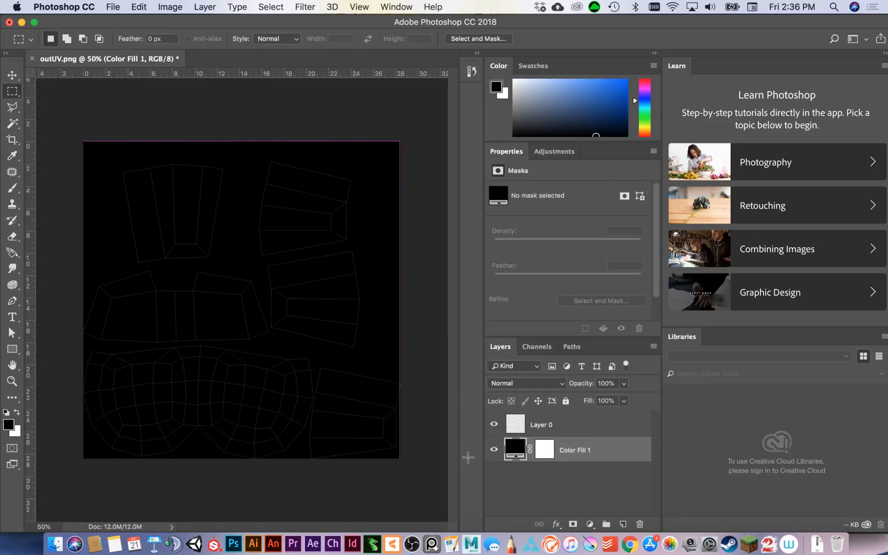
pyautogui.click(589, 524)
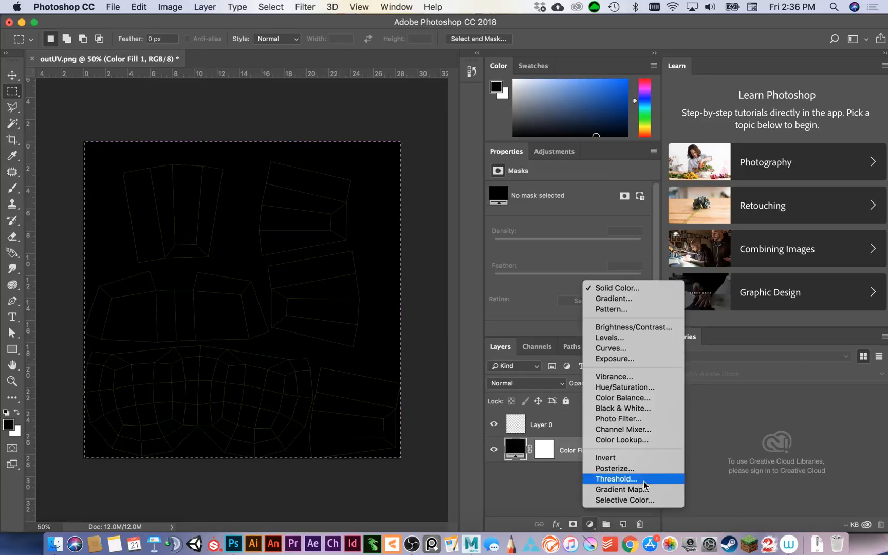
pyautogui.click(611, 308)
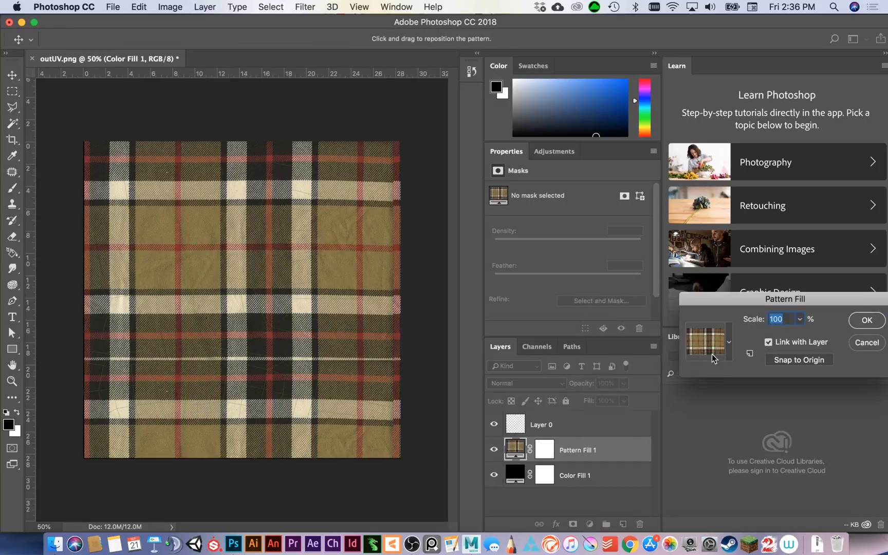
pyautogui.click(730, 343)
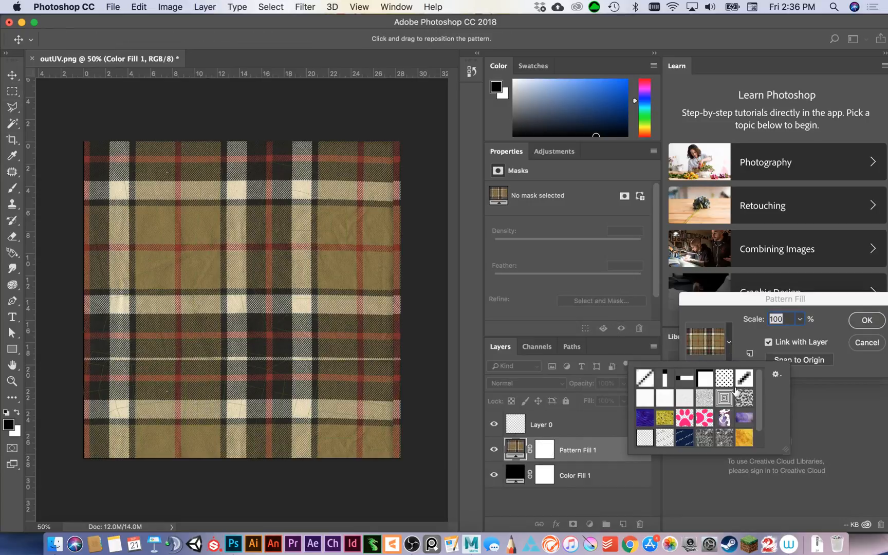
pyautogui.click(866, 321)
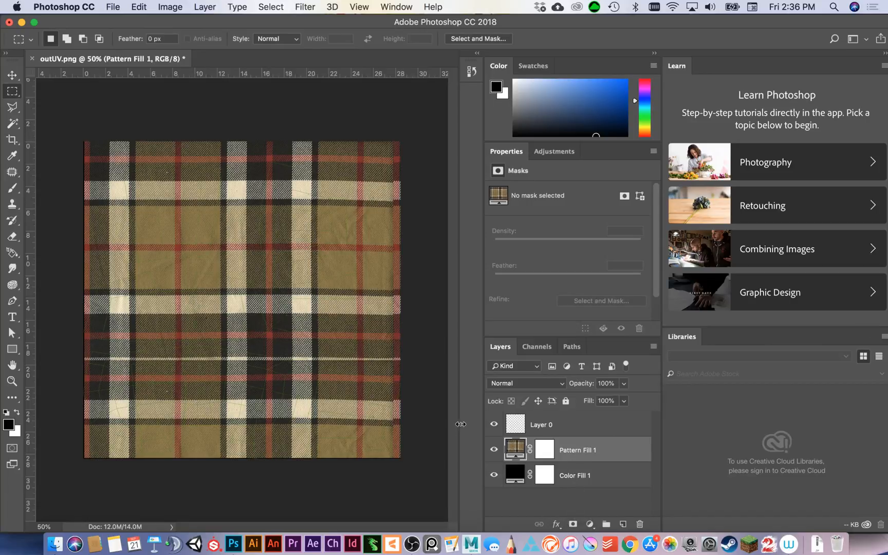
pyautogui.click(494, 424)
pyautogui.click(494, 474)
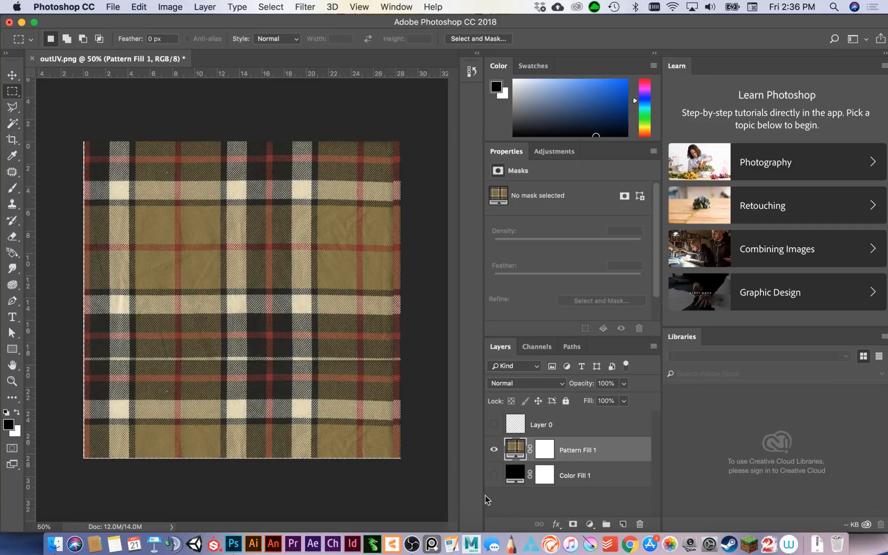
# Begin saving the plaid texture as a new file named PLAIDBASECOLOR in PNG format.
pyautogui.click(108, 6)
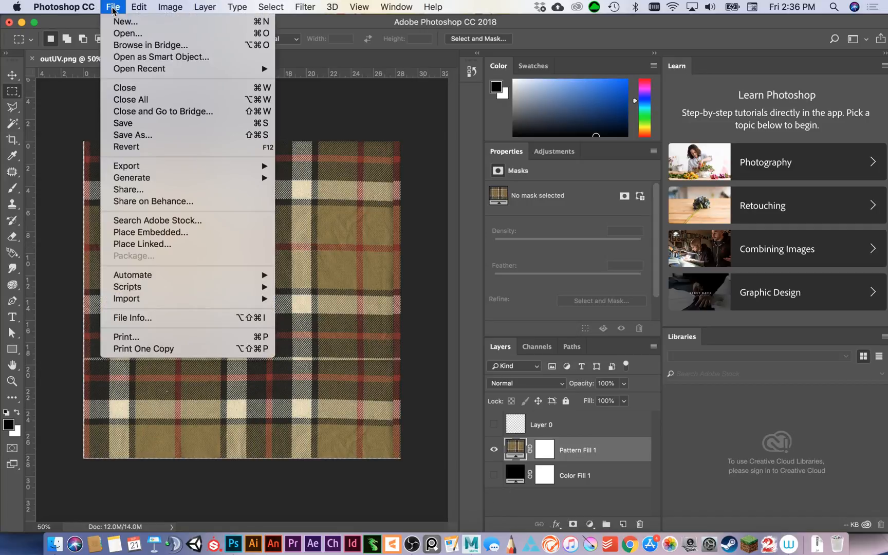
pyautogui.click(178, 137)
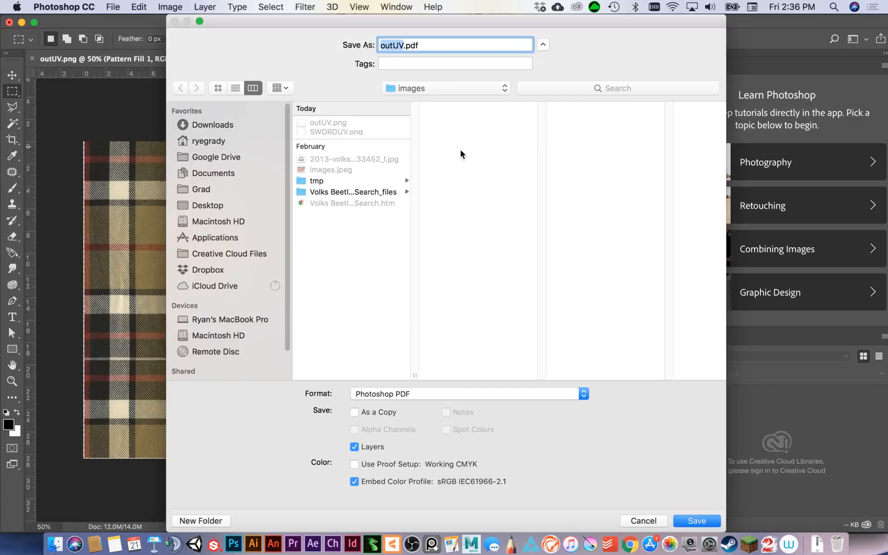
pyautogui.write('BLA')
pyautogui.press('BackSpace')
pyautogui.press('BackSpace')
pyautogui.press('BackSpace')
pyautogui.write('PLAID')
pyautogui.press('BackSpace')
pyautogui.write('DBASECOLOR')
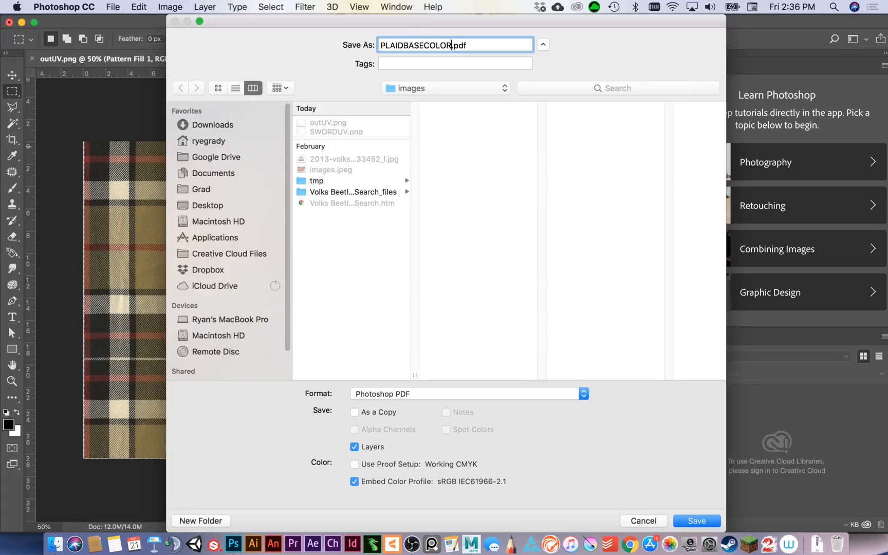
pyautogui.click(504, 398)
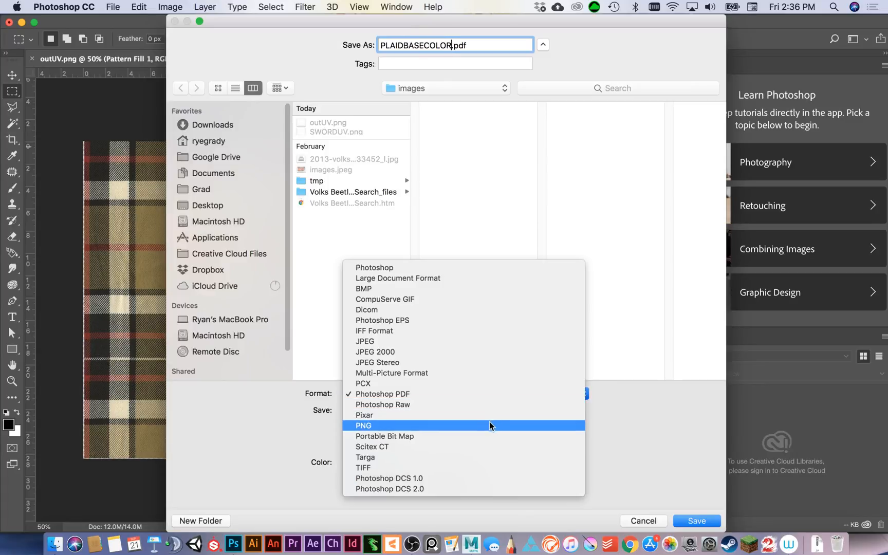
pyautogui.click(489, 421)
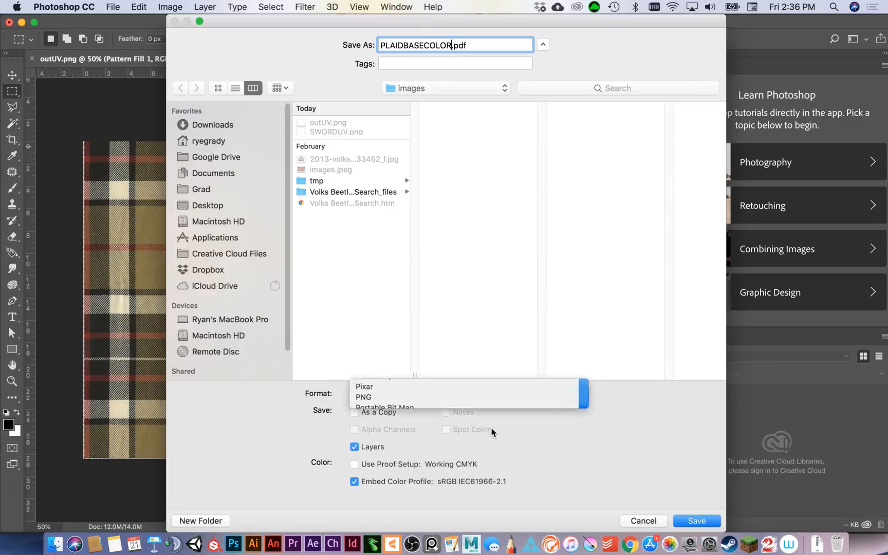
# Save the PNG into the sourceimages folder of the DEMOS project using the large file size option.
pyautogui.click(438, 89)
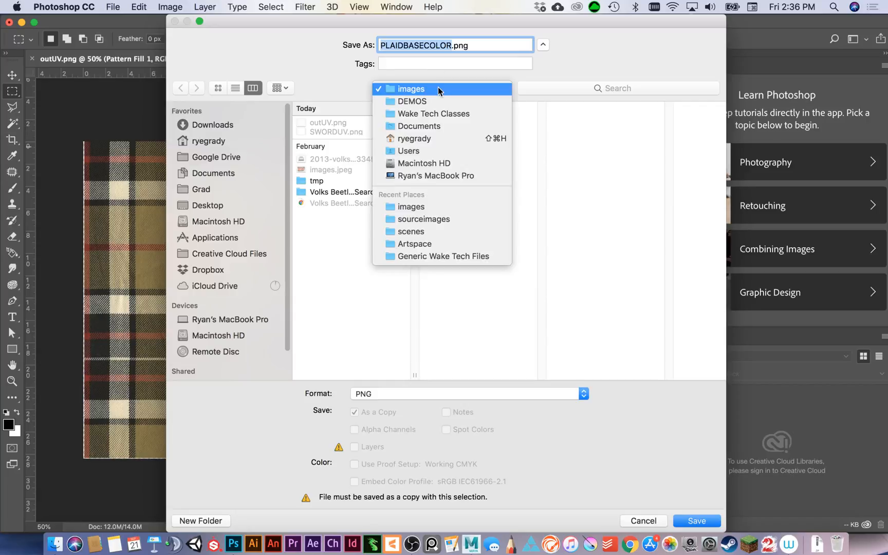
pyautogui.click(438, 100)
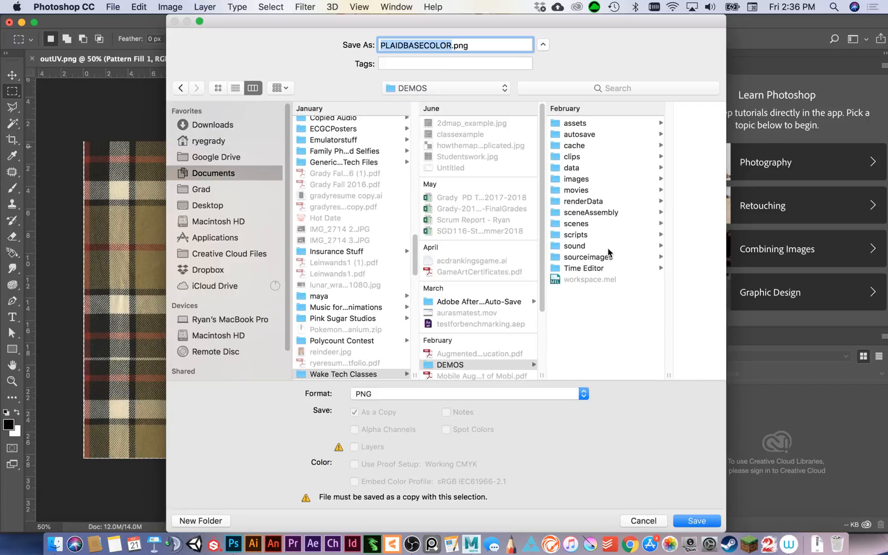
pyautogui.click(619, 256)
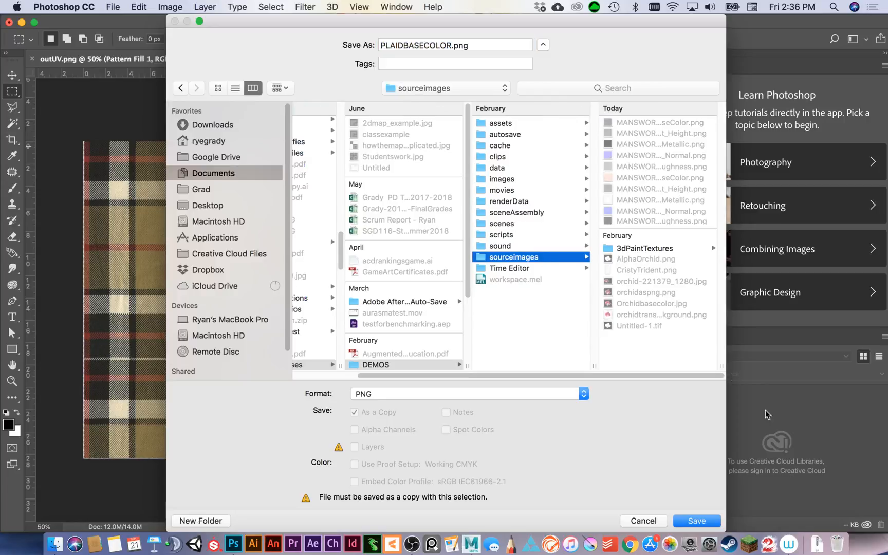
pyautogui.click(706, 519)
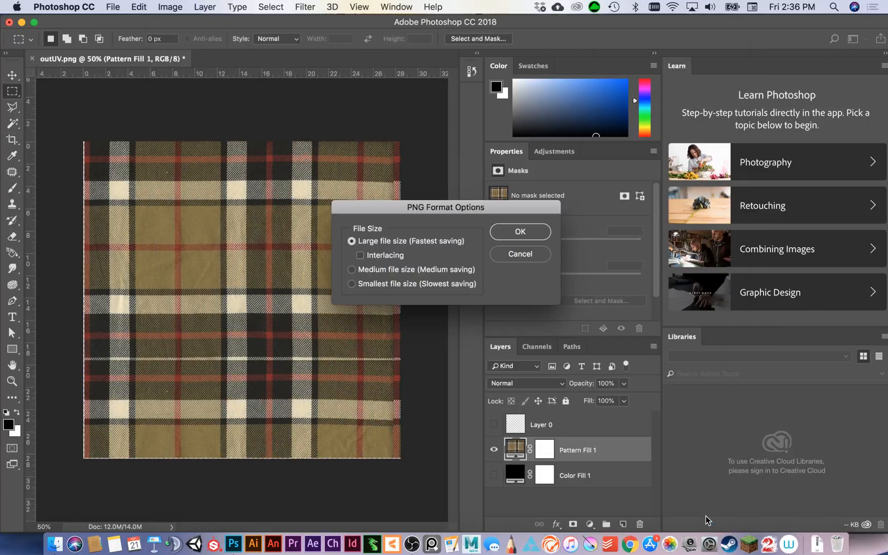
pyautogui.click(517, 232)
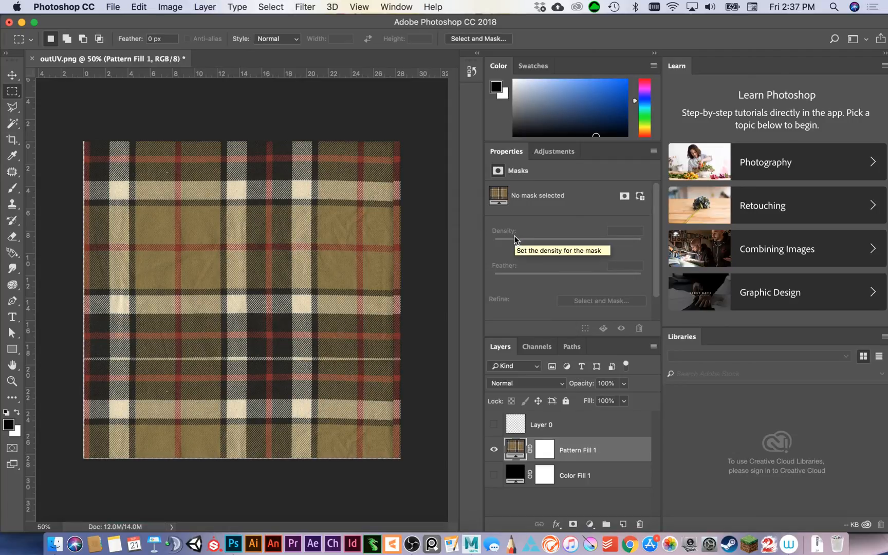
# Close outUV.png without saving its changes, return to Maya and minimize the UV Editor.
pyautogui.click(9, 23)
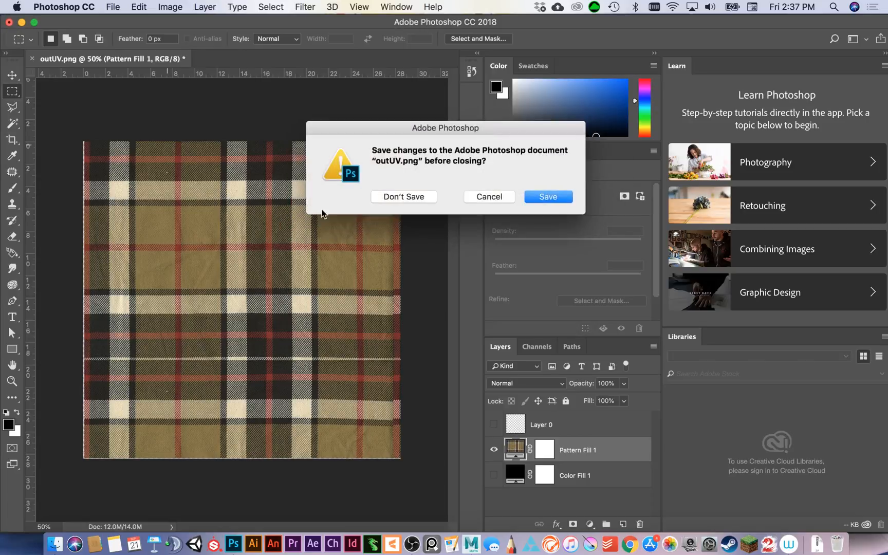
pyautogui.click(396, 199)
pyautogui.click(425, 430)
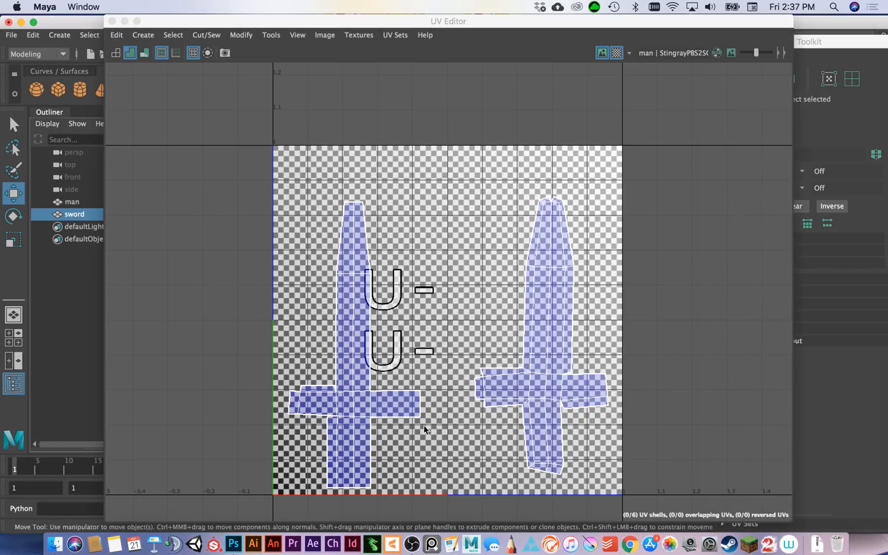
pyautogui.click(125, 21)
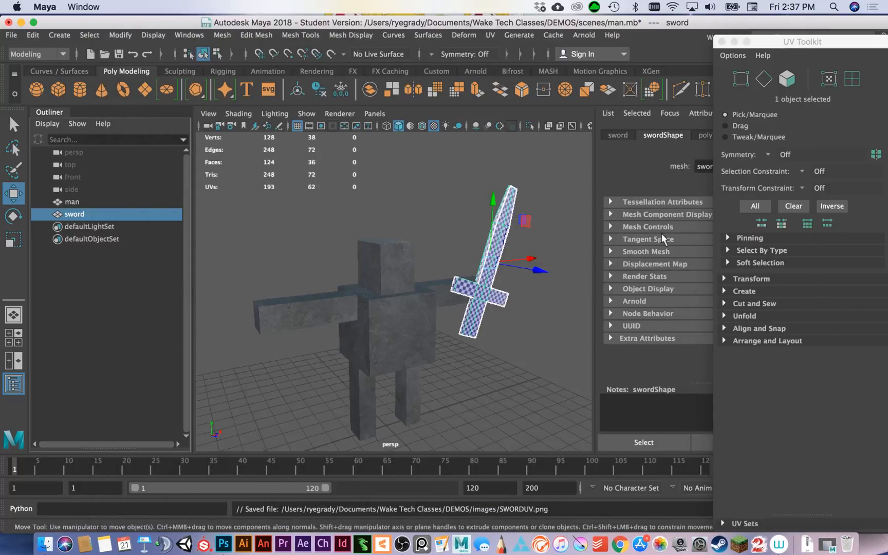
# Clear the object selection, switch the view to the saved Hypershade/Persp layout and close the UV Toolkit.
pyautogui.click(526, 343)
pyautogui.click(418, 352)
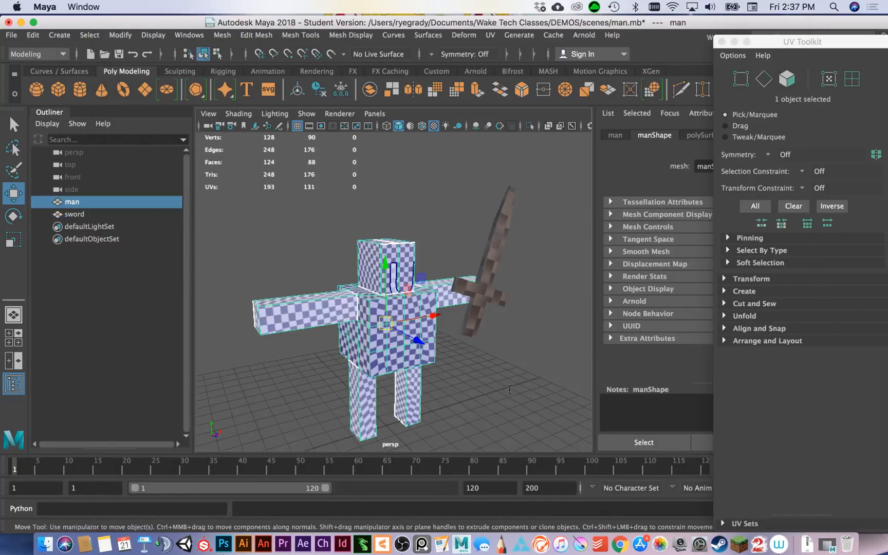
pyautogui.click(509, 389)
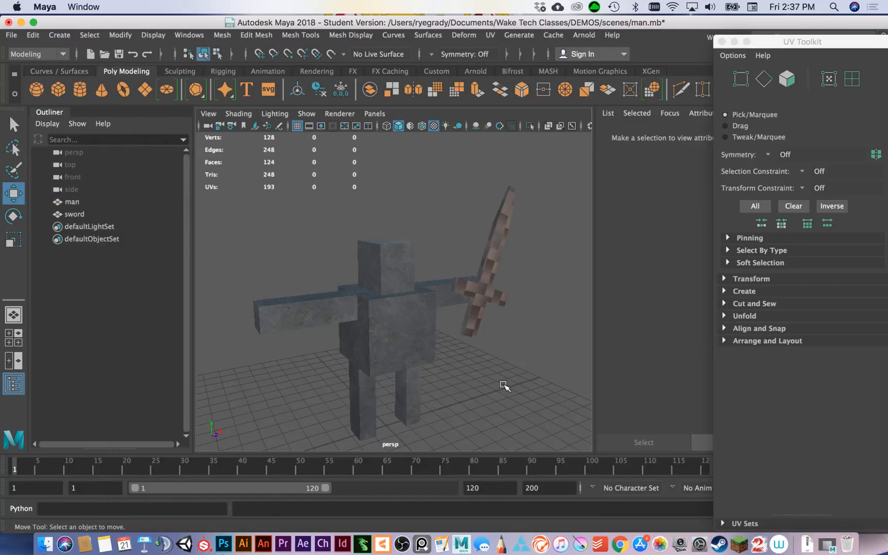
pyautogui.click(375, 114)
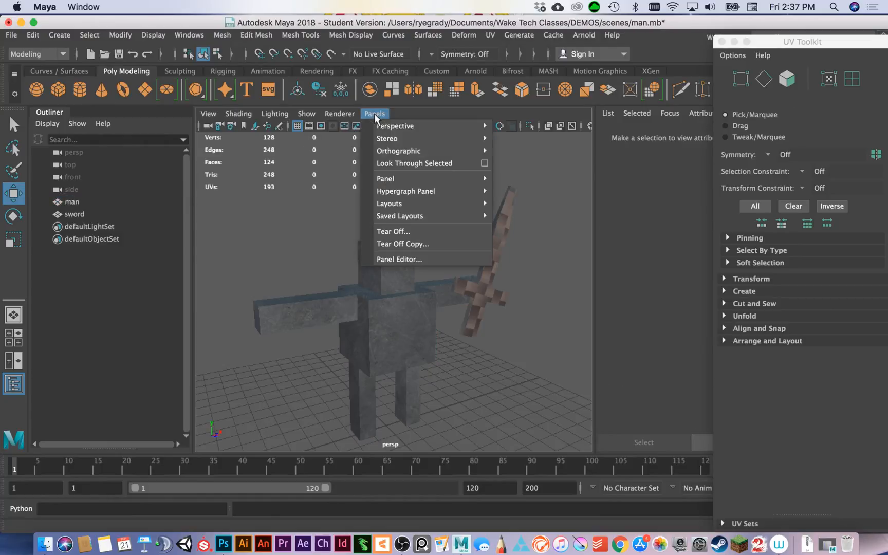
pyautogui.moveTo(449, 217)
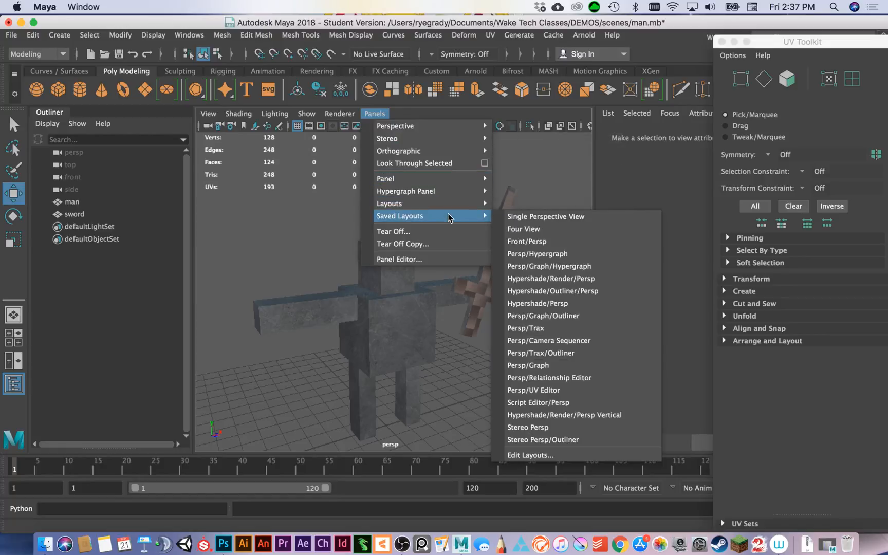
pyautogui.click(570, 303)
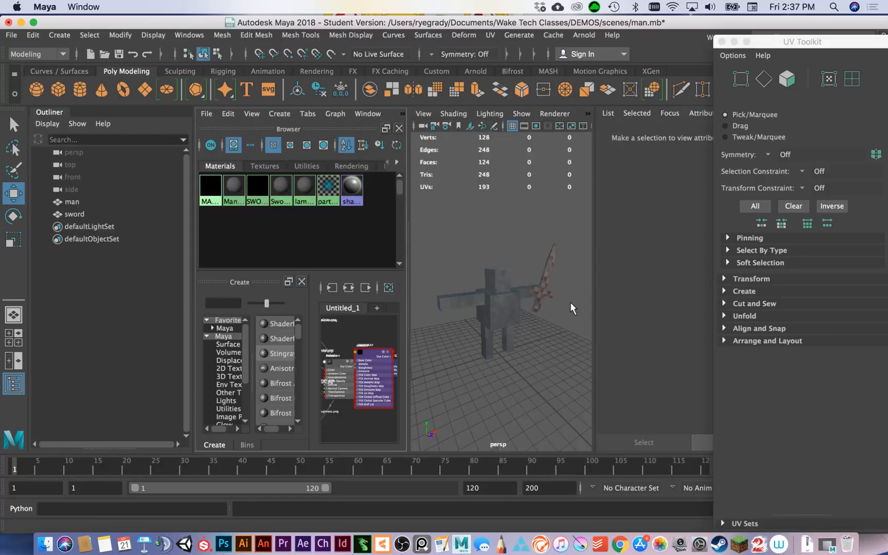
pyautogui.click(722, 41)
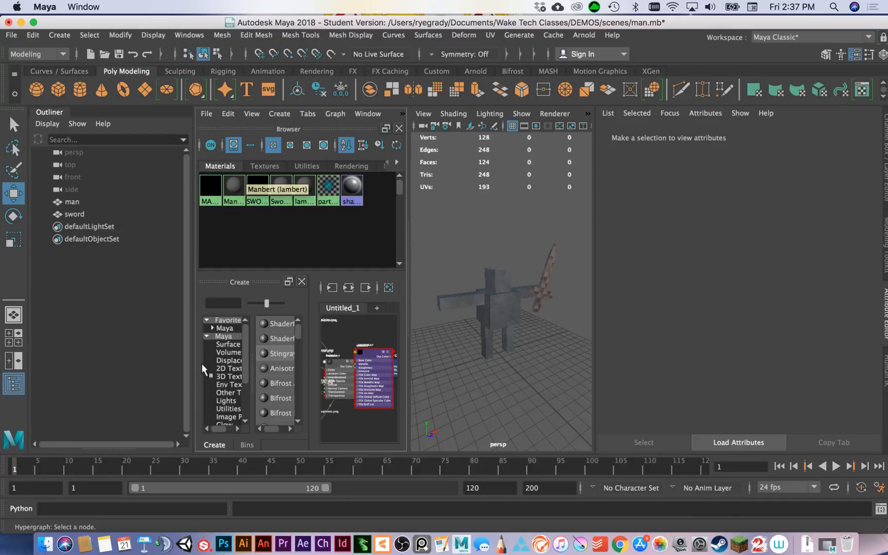
# Widen the Hypershade and its node creation list, and create a new Phong material.
pyautogui.click(236, 200)
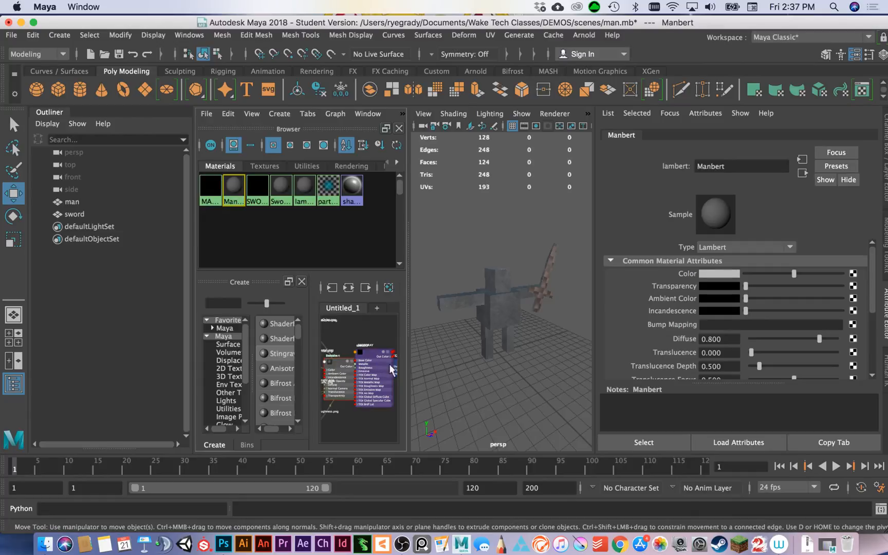
pyautogui.moveTo(406, 363); pyautogui.dragTo(472, 368)
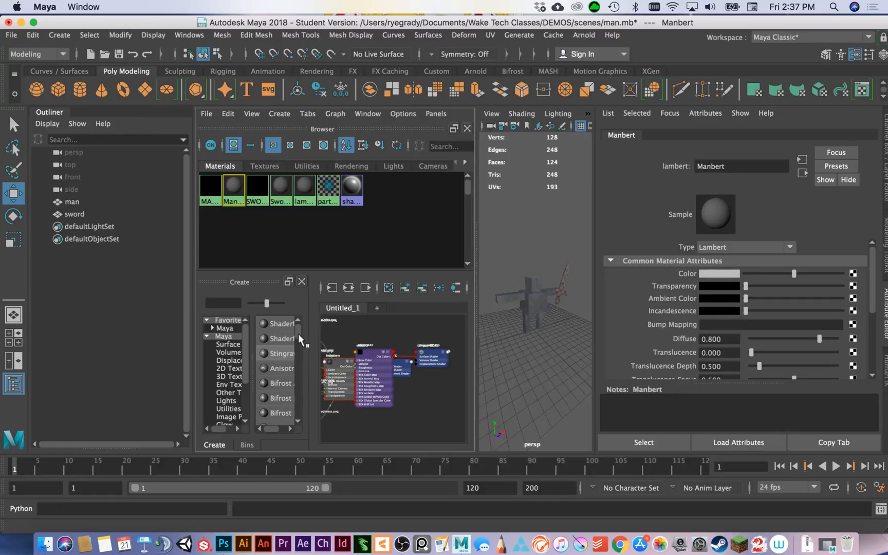
pyautogui.moveTo(299, 335); pyautogui.dragTo(384, 343)
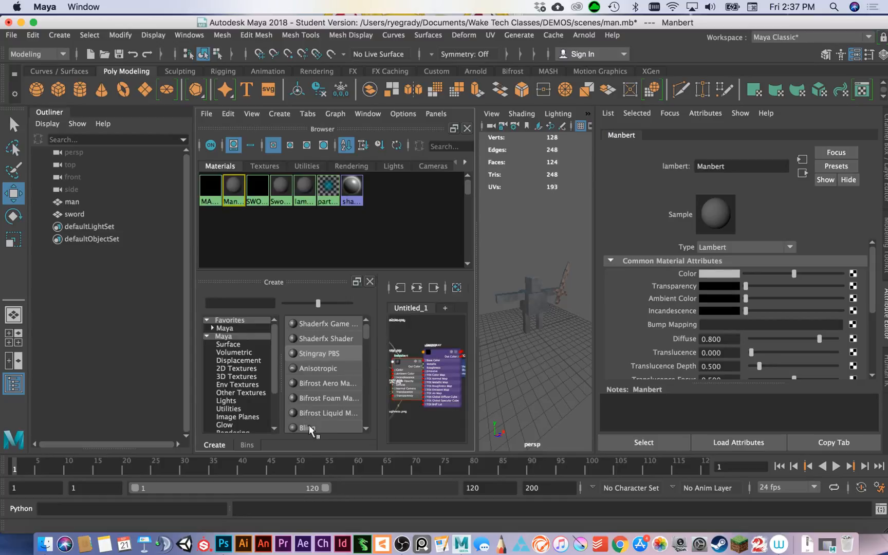
pyautogui.scroll(-3, 308, 424)
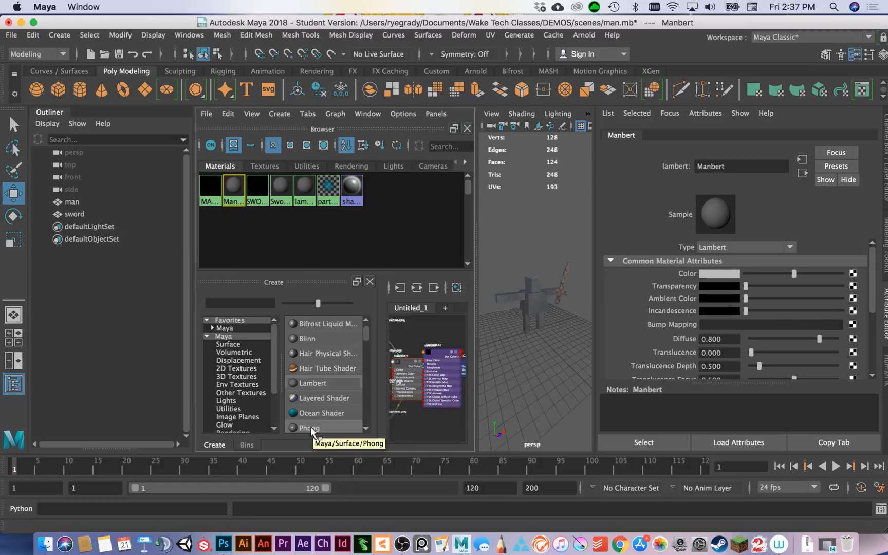
pyautogui.click(310, 426)
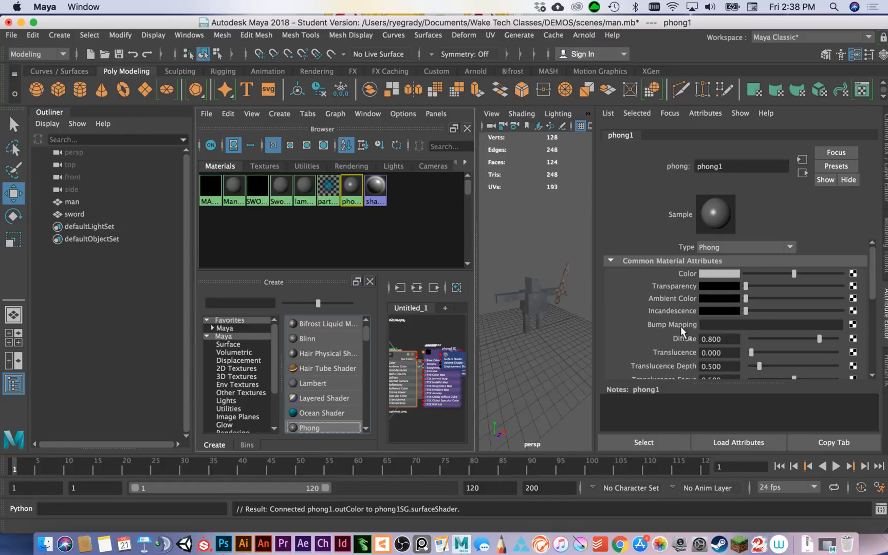
# Connect a File texture to the Phong material's Color and name the file node PHONGBASE.
pyautogui.scroll(-2, 681, 331)
pyautogui.scroll(2, 689, 325)
pyautogui.click(853, 274)
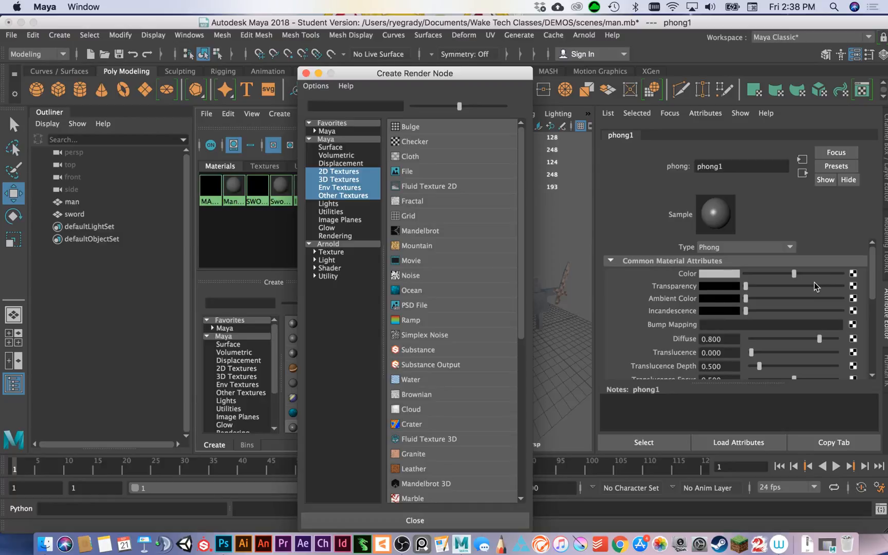
pyautogui.click(421, 176)
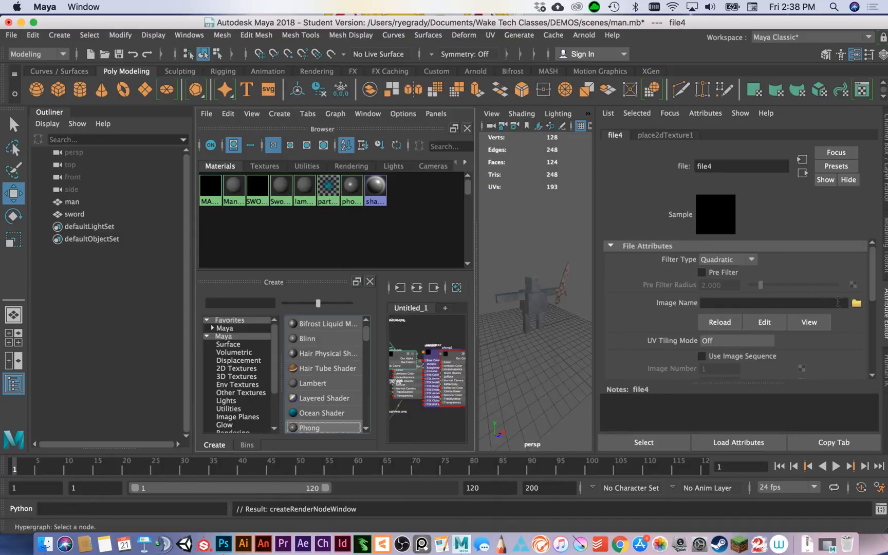
pyautogui.doubleClick(735, 166)
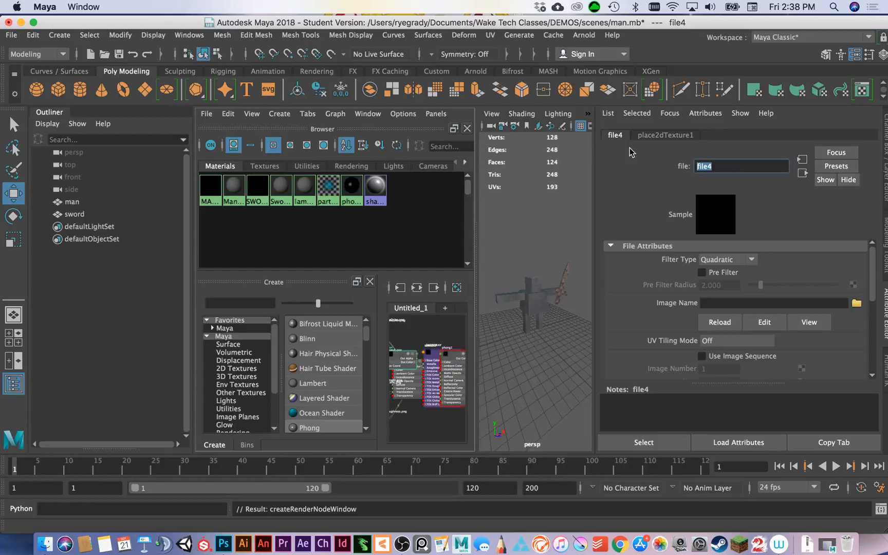
pyautogui.write('PHONGBASE')
# Try to load PLAIDBASECOLOR.png from sourceimages as the file texture's image.
pyautogui.click(856, 306)
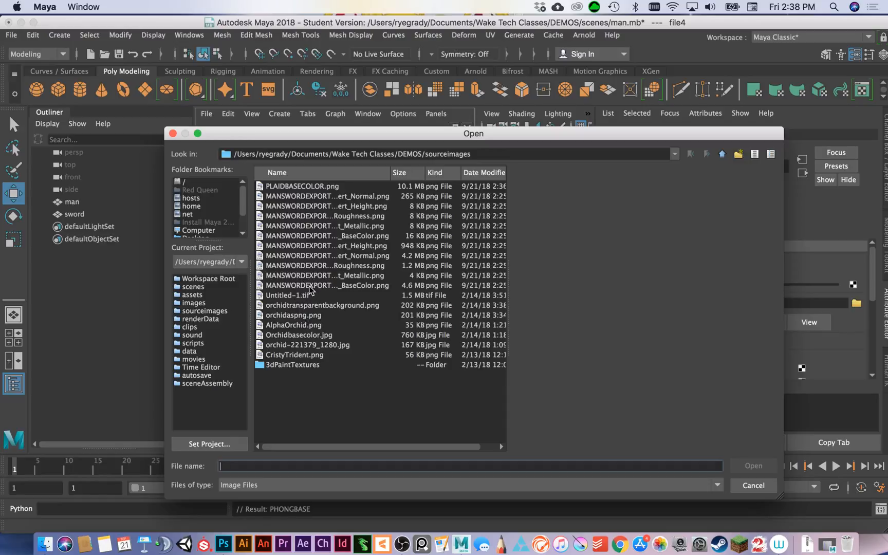
pyautogui.click(299, 187)
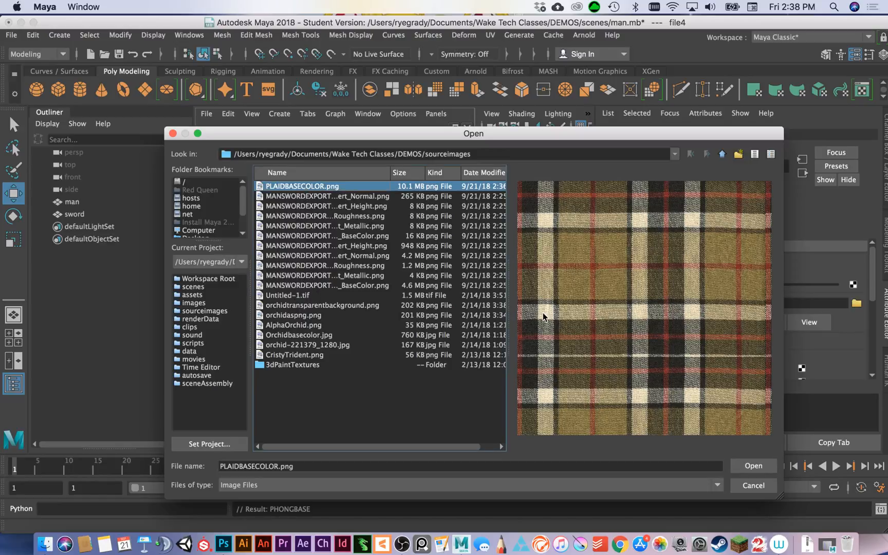
pyautogui.click(753, 466)
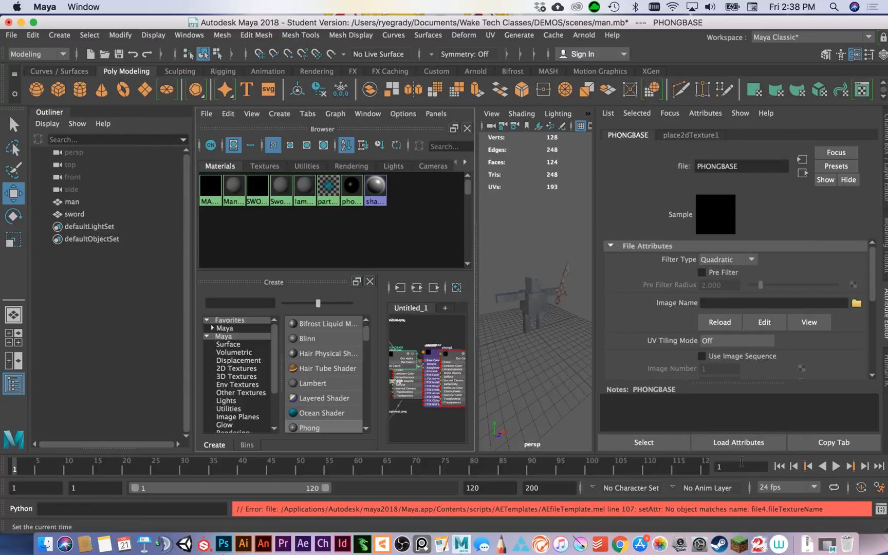
# Set the PHONGBASE node's image to PLAIDBASECOLOR.png from the sourceimages folder.
pyautogui.click(856, 304)
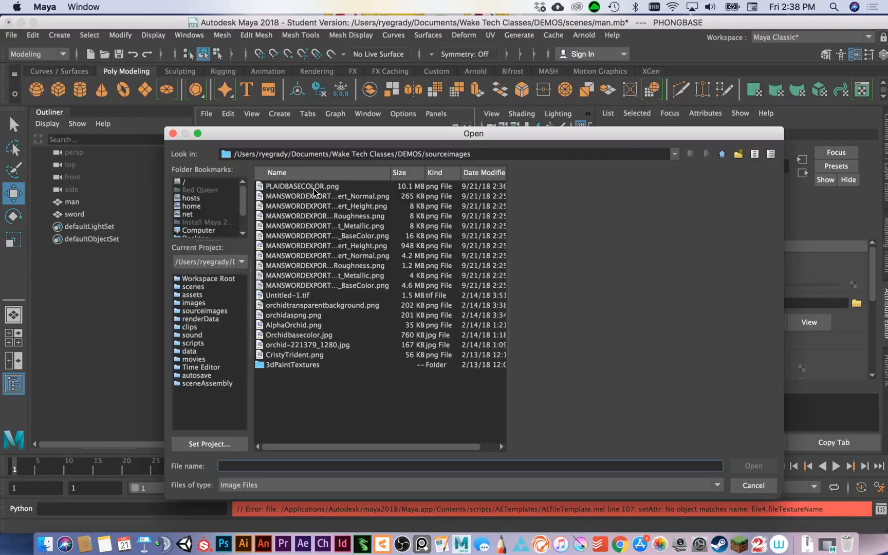
pyautogui.click(303, 186)
pyautogui.click(753, 466)
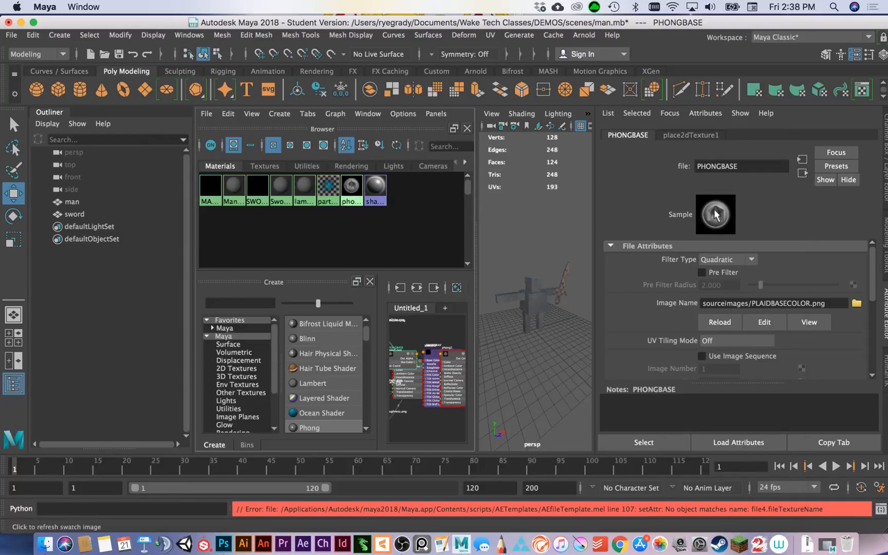
# Assign the new plaid Phong material to the man in the perspective view.
pyautogui.scroll(-8, 545, 266)
pyautogui.scroll(15, 548, 269)
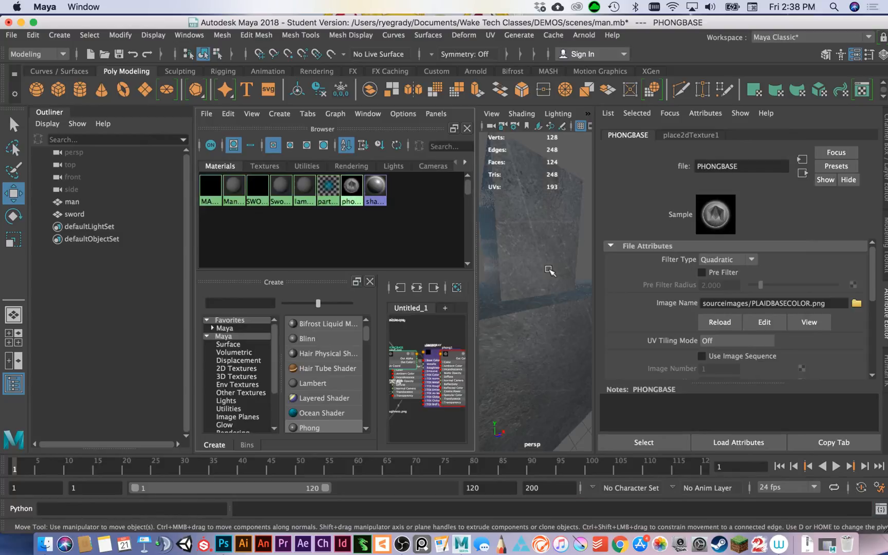
pyautogui.scroll(-5, 547, 270)
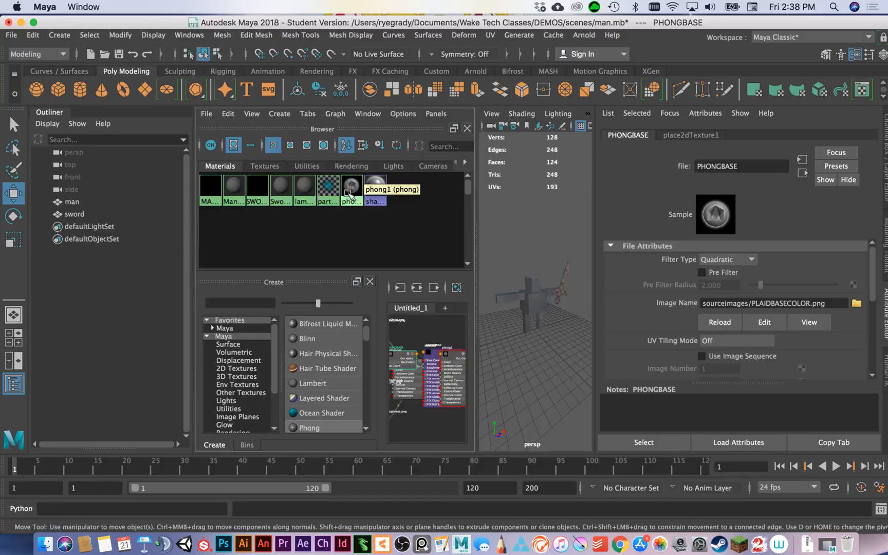
pyautogui.moveTo(349, 194); pyautogui.dragTo(534, 302, button='middle')
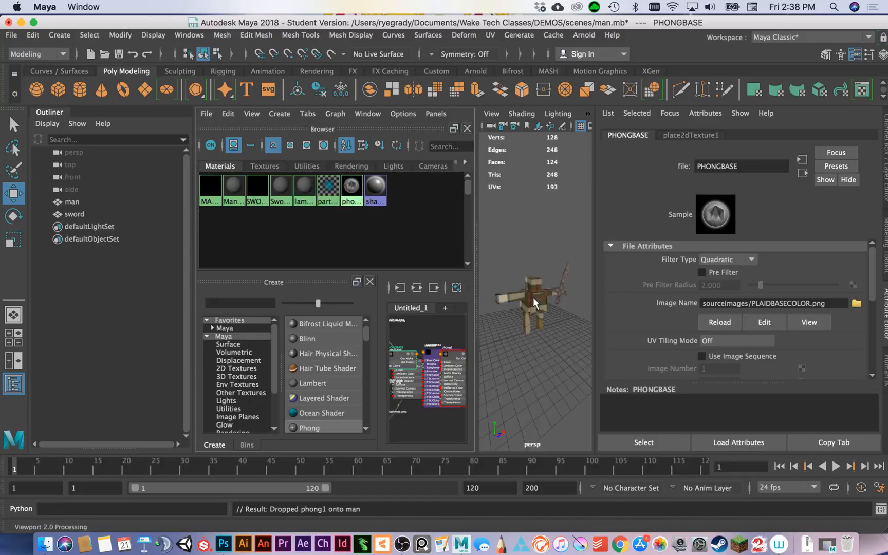
# Show only the perspective view, frame the man and sword, and inspect the plaid texture on the man from several angles.
pyautogui.scroll(-10, 534, 315)
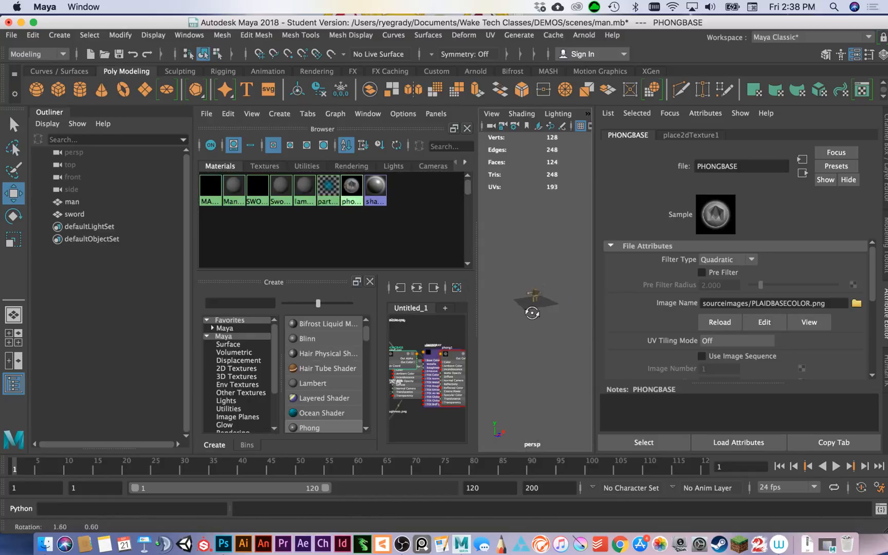
pyautogui.click(14, 315)
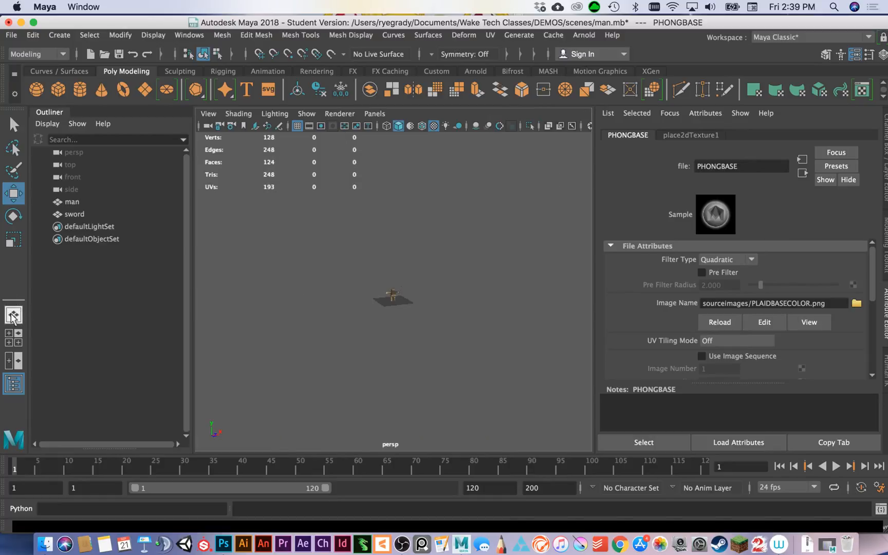
pyautogui.press('f')
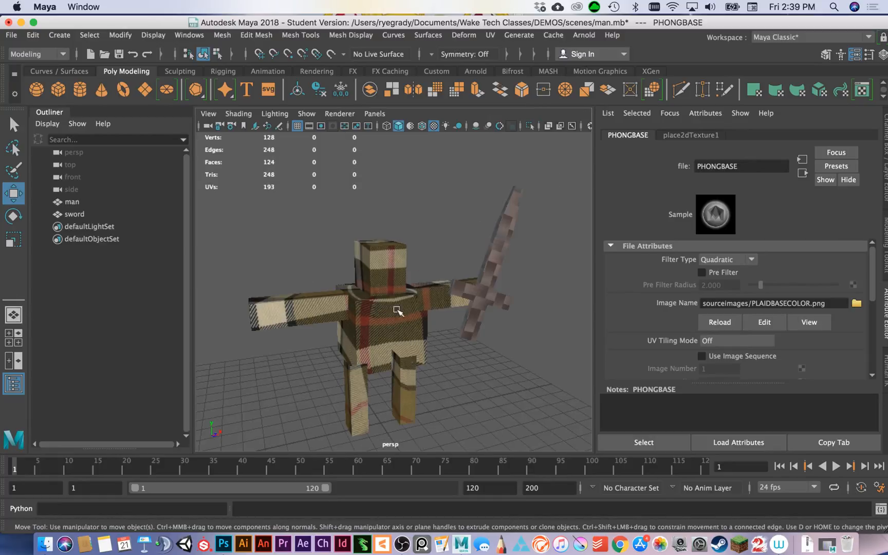
pyautogui.moveTo(396, 307)
pyautogui.keyDown('alt'); pyautogui.mouseDown()
pyautogui.moveTo(382, 297)
pyautogui.moveTo(347, 311)
pyautogui.moveTo(301, 301)
pyautogui.moveTo(273, 275)
pyautogui.moveTo(406, 263)
pyautogui.moveTo(452, 280)
pyautogui.moveTo(489, 319)
pyautogui.moveTo(293, 303)
pyautogui.moveTo(374, 284)
pyautogui.moveTo(388, 289)
pyautogui.mouseUp(); pyautogui.keyUp('alt')
pyautogui.keyDown('alt'); pyautogui.moveTo(462, 339); pyautogui.dragTo(414, 323, button='right'); pyautogui.keyUp('alt')
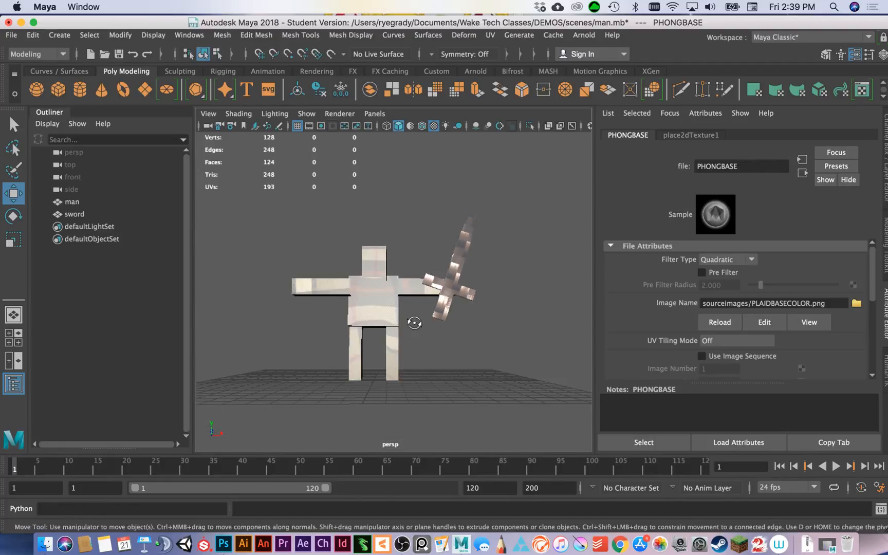
pyautogui.keyDown('alt'); pyautogui.moveTo(414, 324); pyautogui.dragTo(442, 335); pyautogui.keyUp('alt')
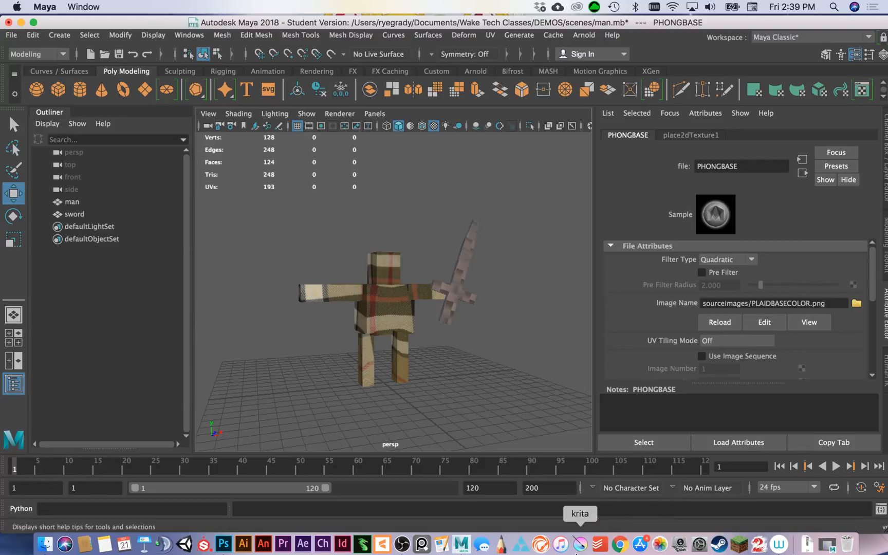
pyautogui.click(402, 544)
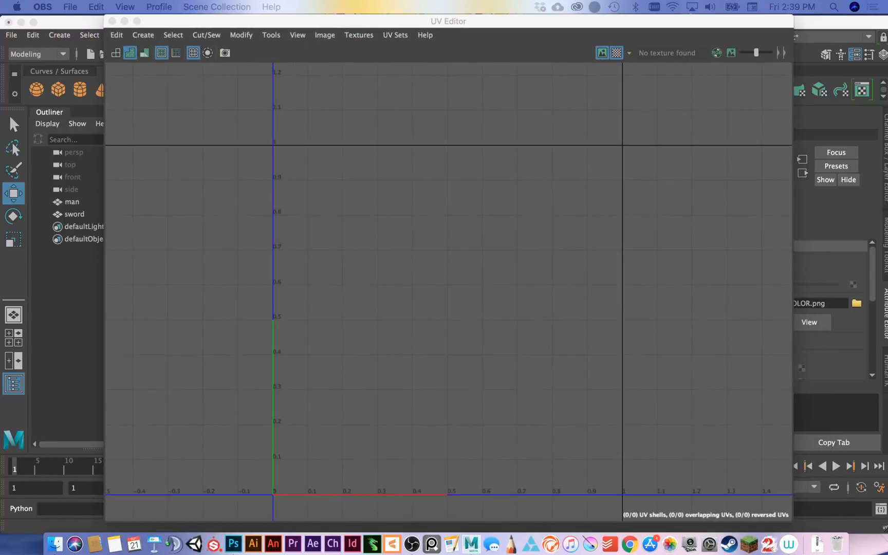